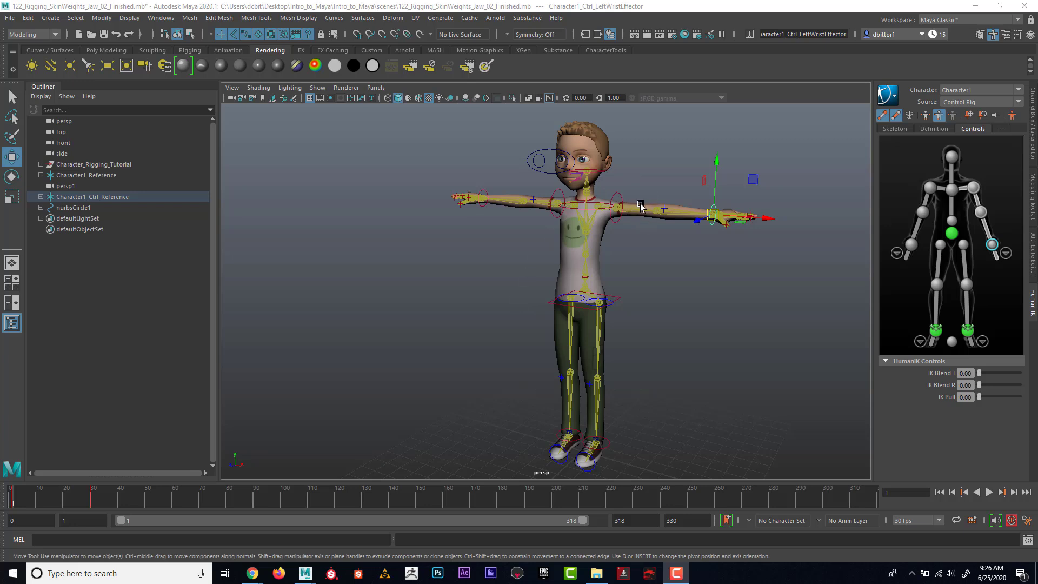
scroll(640, 233, "up", 6)
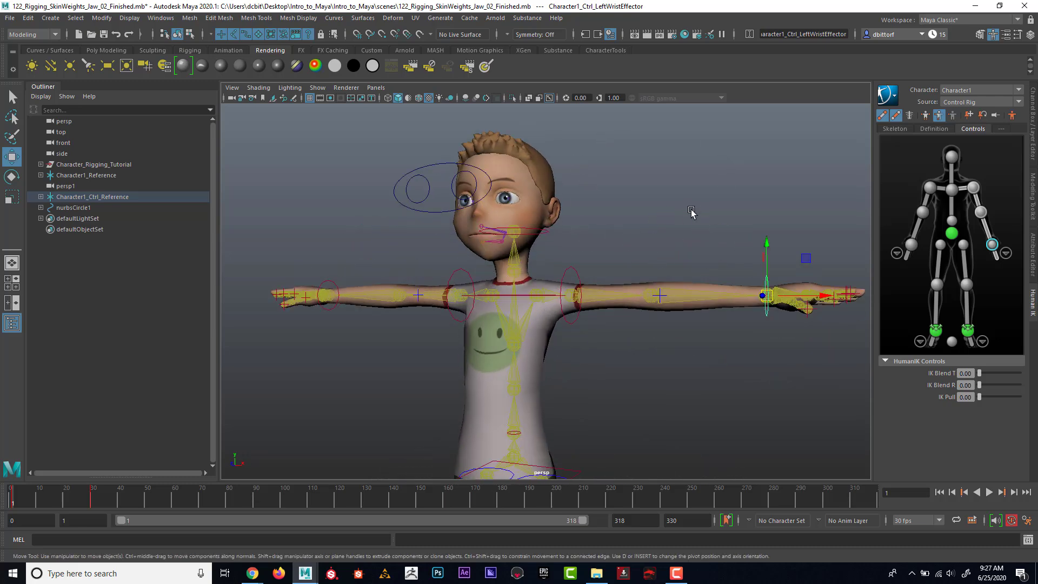
left_click_drag(602, 231, 631, 244, "alt")
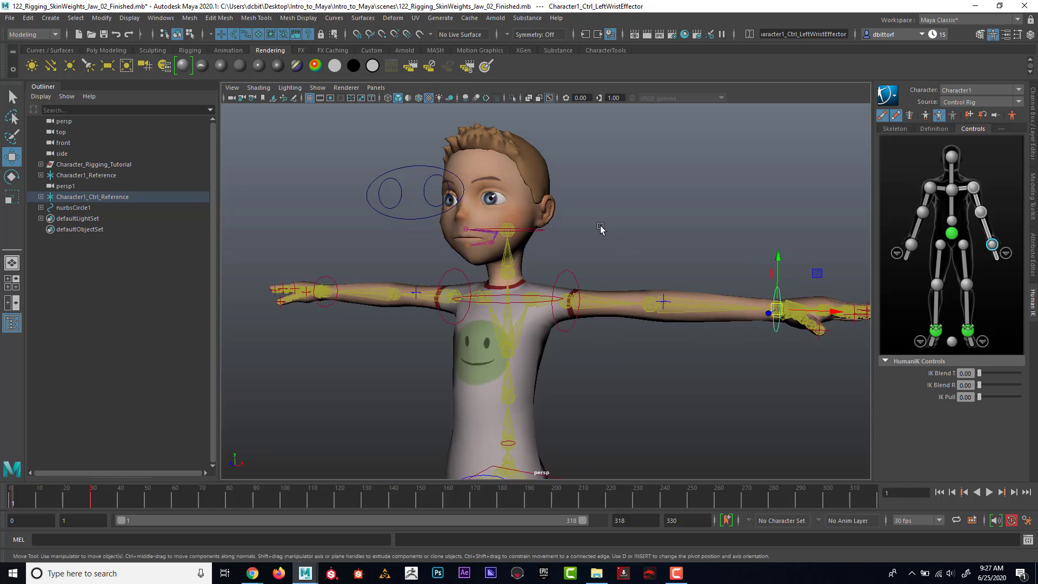
scroll(601, 229, "down", 6)
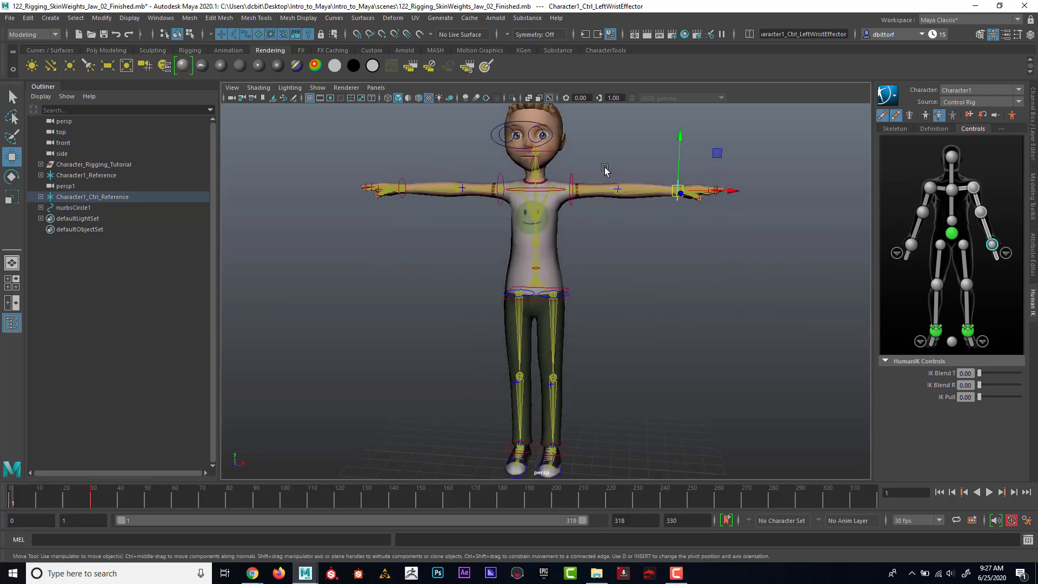
scroll(605, 170, "down", 2)
mouse_move(26, 496)
left_mouse_down()
mouse_move(81, 500)
mouse_move(20, 481)
left_mouse_up()
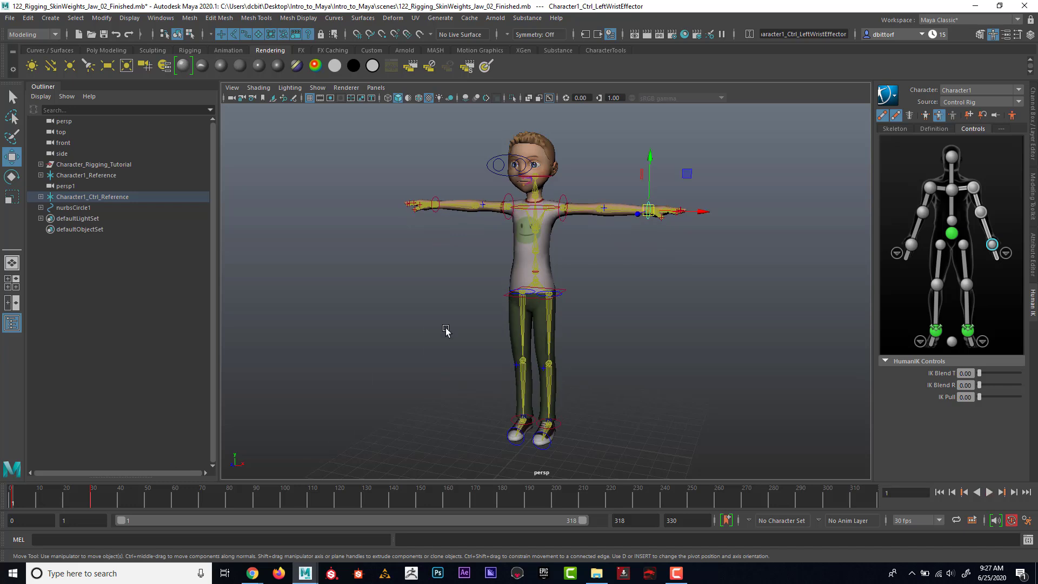
- Select both wrist and both ankle control rig effectors and delete their keyframes between frames 0 and 37
left_click_drag(445, 329, 554, 268, "alt")
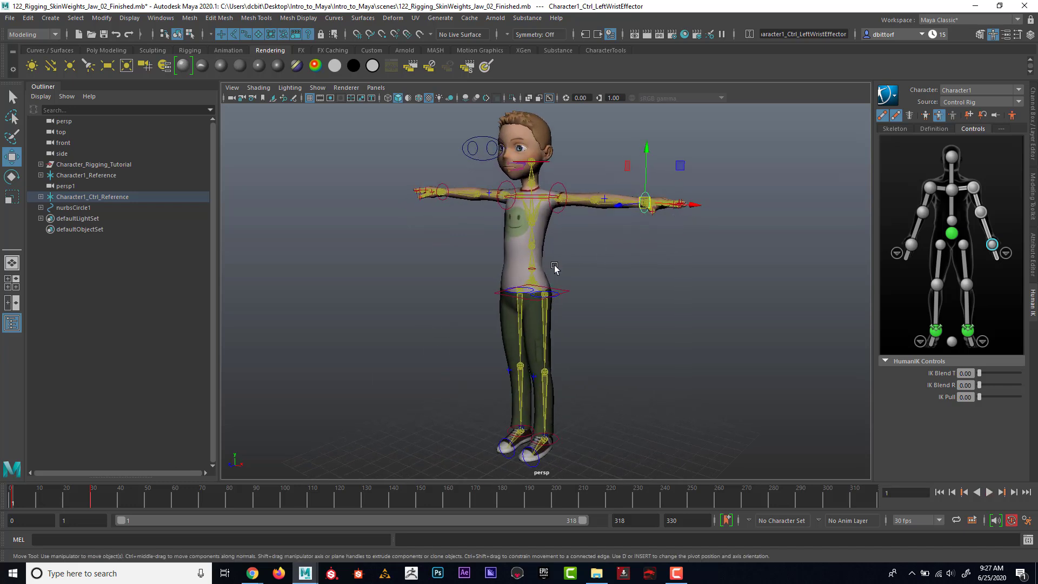
left_click(441, 185, "shift")
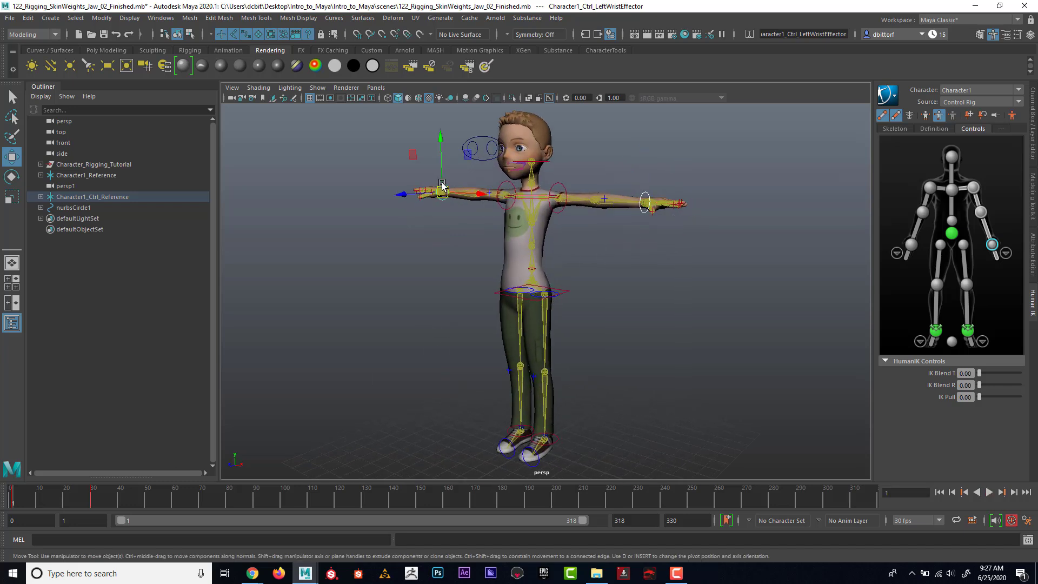
left_click(557, 439, "shift")
left_click_drag(617, 352, 664, 311, "alt")
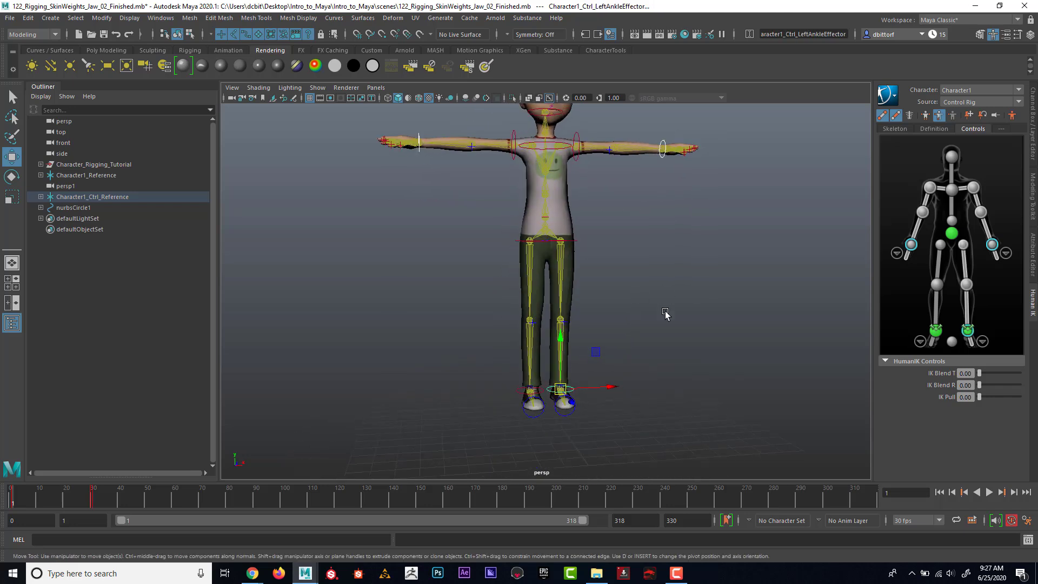
left_click(518, 394, "shift")
left_click_drag(400, 419, 392, 381, "alt")
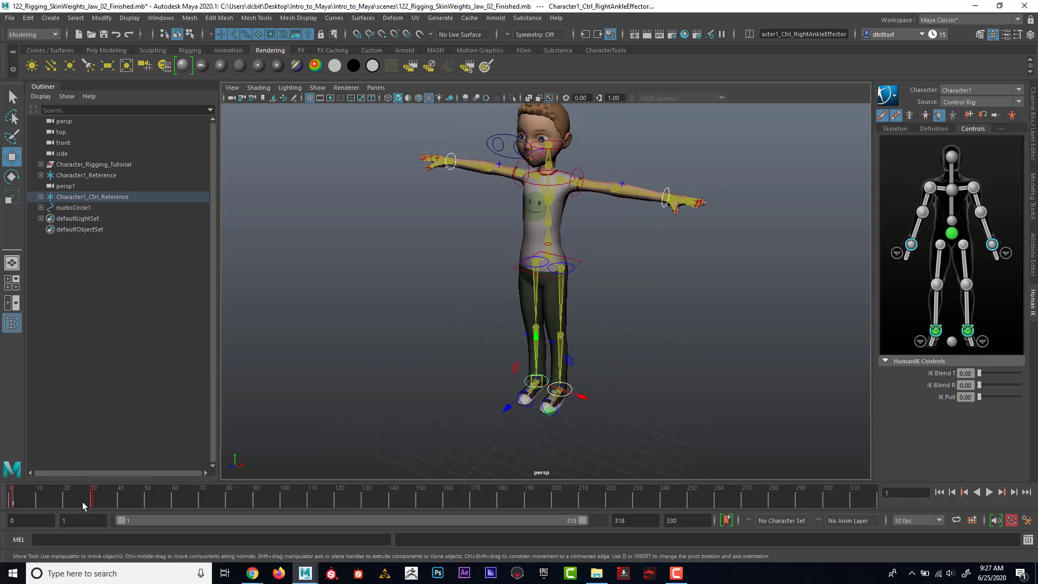
left_click_drag(115, 501, 10, 494, "shift")
left_click(13, 495)
left_click_drag(108, 501, 12, 498, "shift")
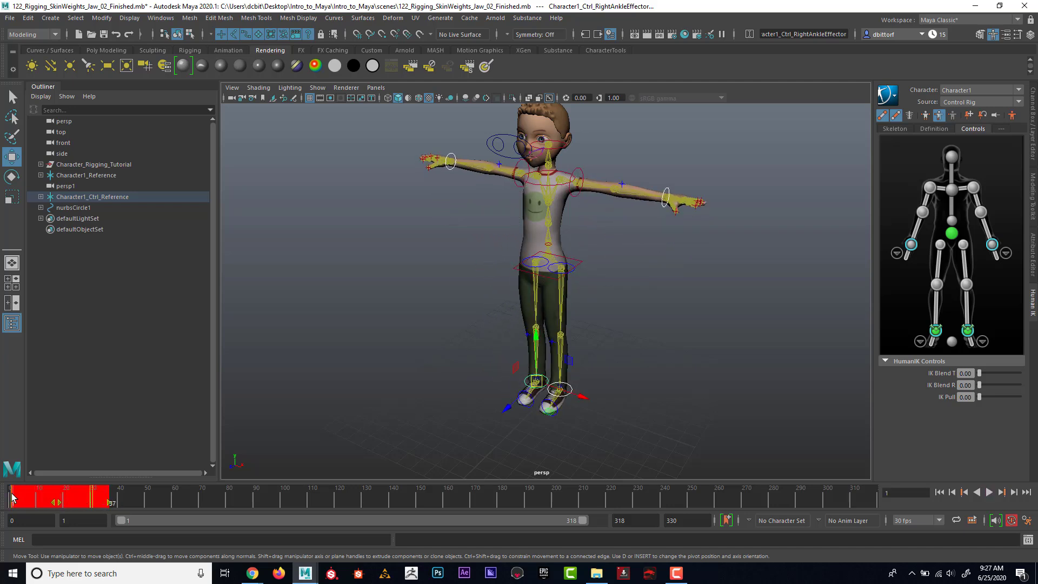
right_click(54, 497)
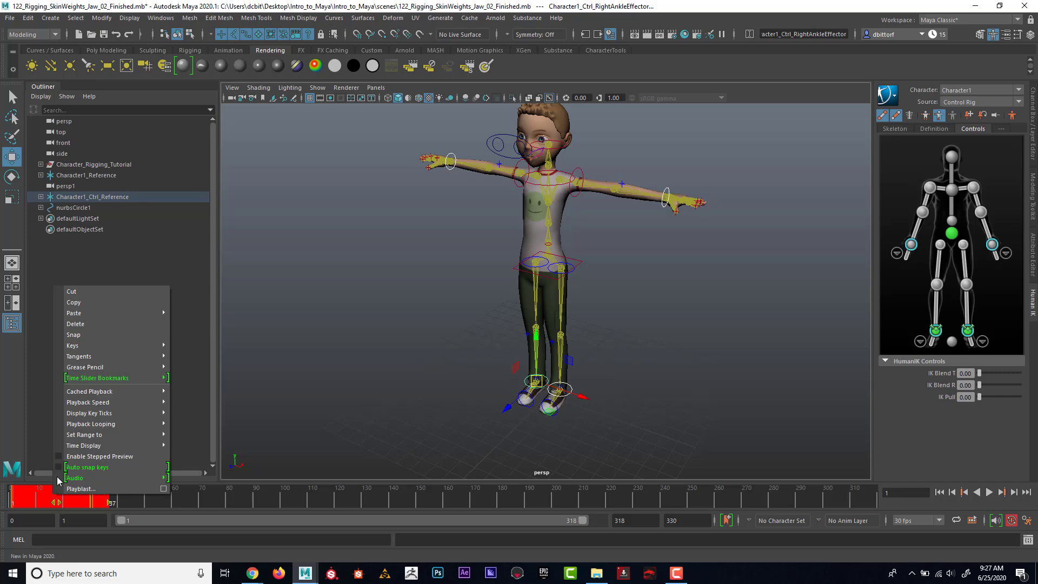
left_click(97, 327)
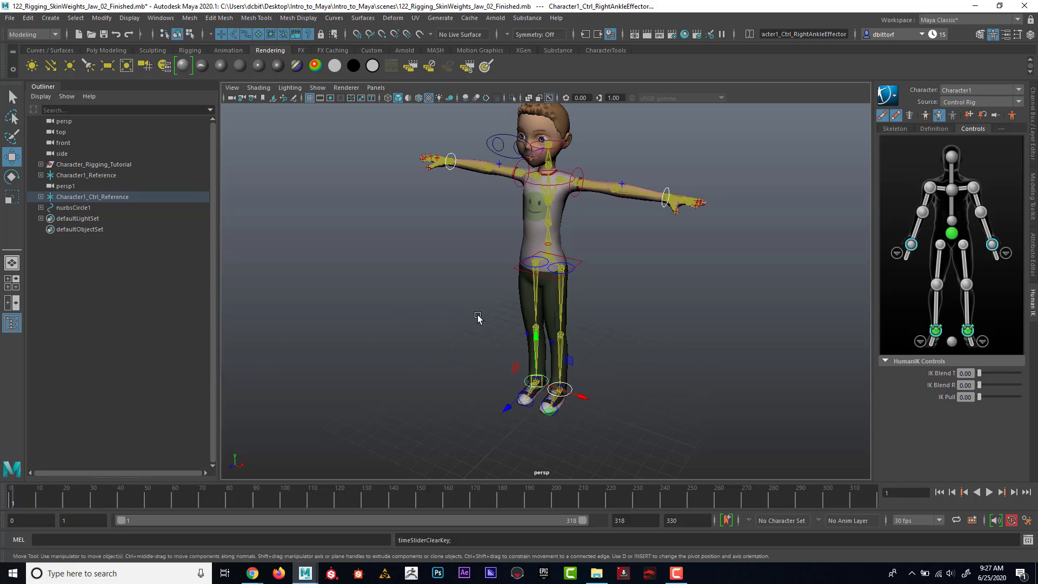
- Delete the keyframes of the lower jaw joint, BottomJoint, between frames 0 and 38, and clear the selection
right_click_drag(485, 294, 804, 422, "alt")
left_click_drag(573, 345, 553, 268, "alt")
middle_click_drag(554, 268, 549, 354, "alt")
right_click_drag(549, 354, 635, 350, "alt")
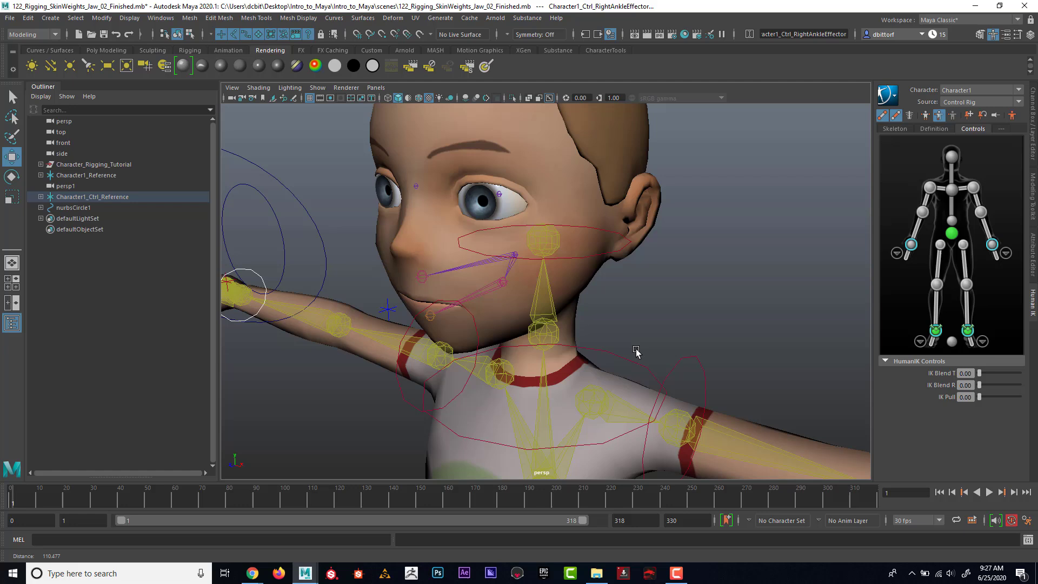
left_click(502, 282)
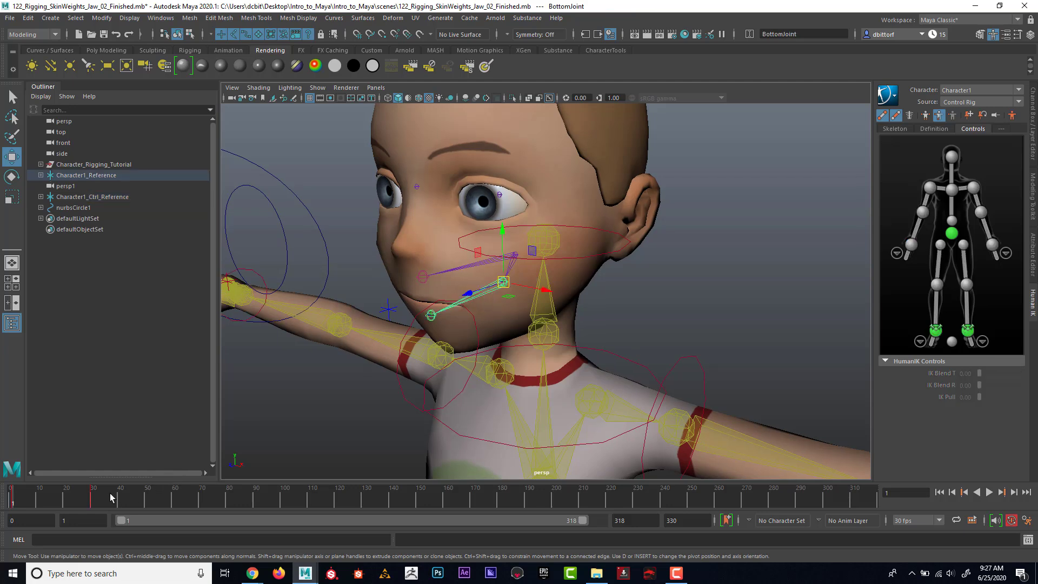
left_click_drag(111, 501, 12, 499, "shift")
right_click(21, 497)
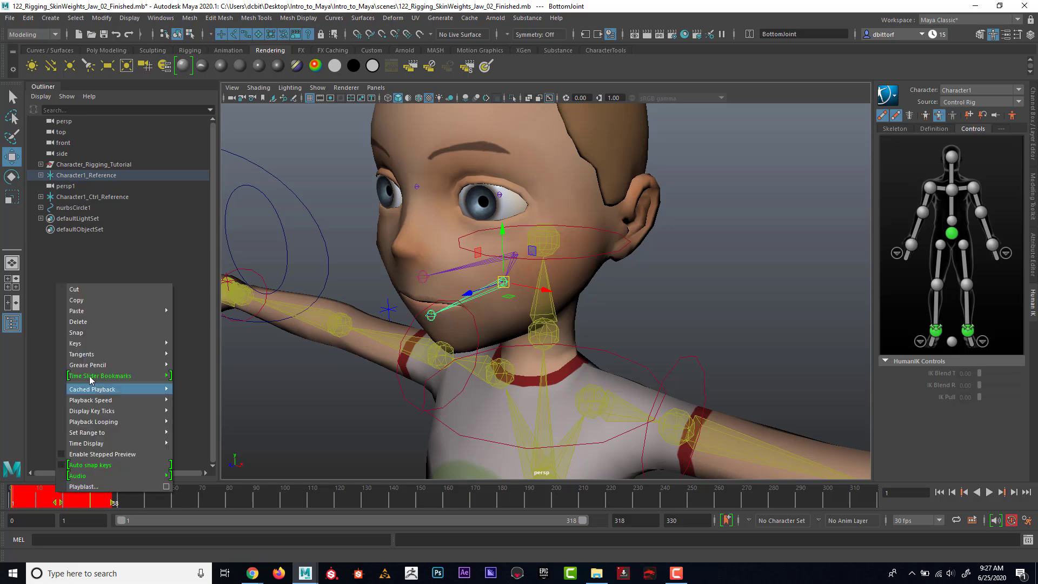
left_click(103, 320)
left_click(672, 281)
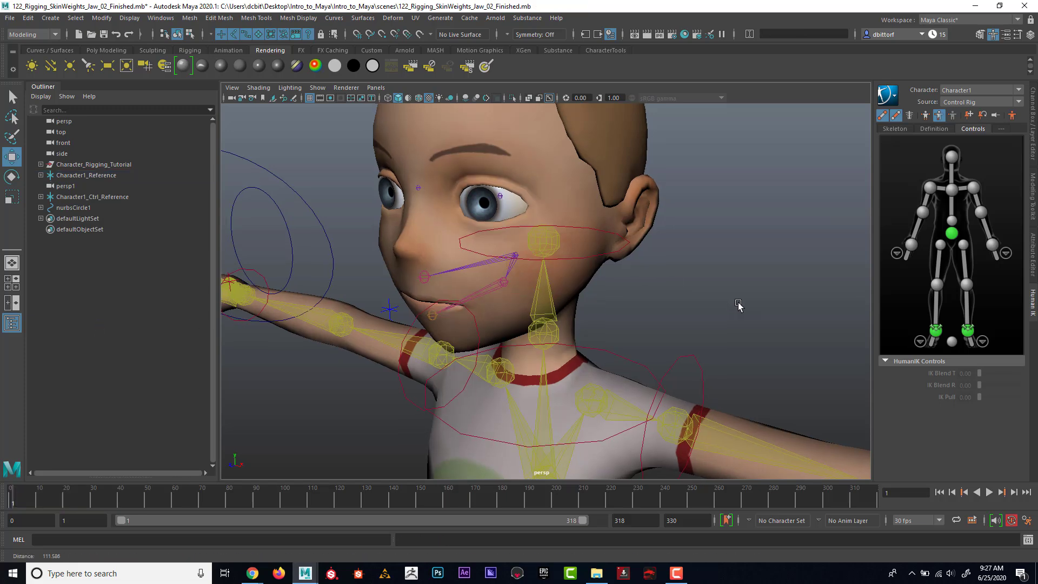
- Scrub through the timeline to check the whole character for leftover animation, and return to the first frame
key("a")
left_click_drag(30, 500, 199, 505)
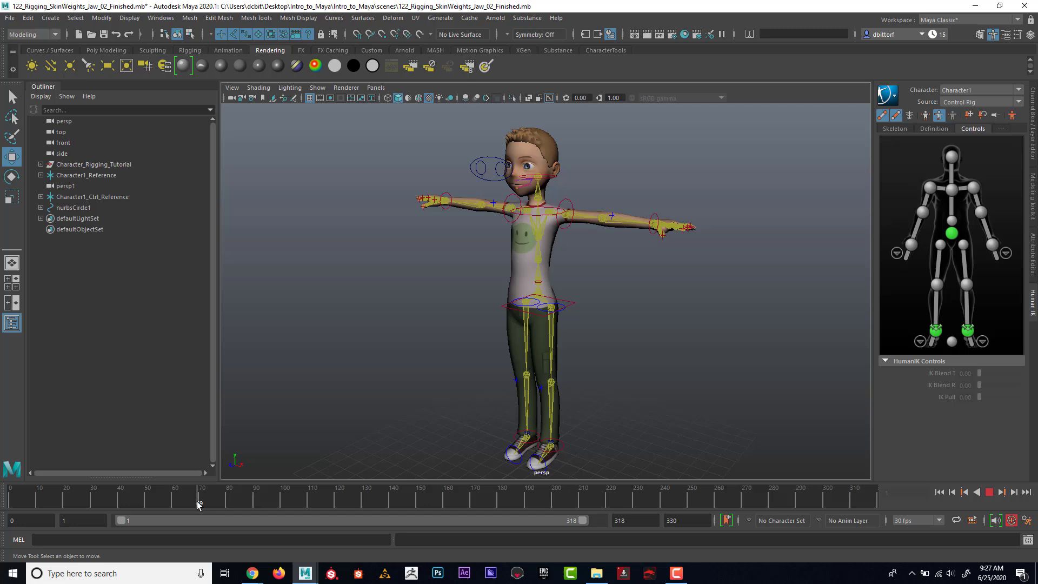
left_click_drag(17, 490, 125, 505)
left_click_drag(7, 509, 8, 509)
left_click_drag(615, 254, 593, 264, "alt")
- Open the Shape Editor and place it beside the character's head and torso to show the facial blend shapes
left_click(171, 21)
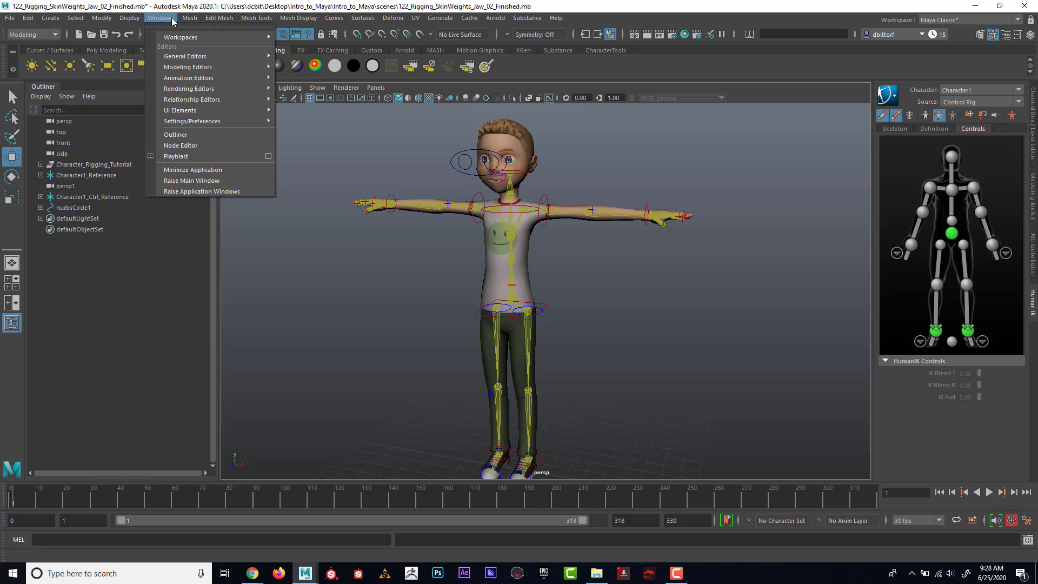
mouse_move(187, 80)
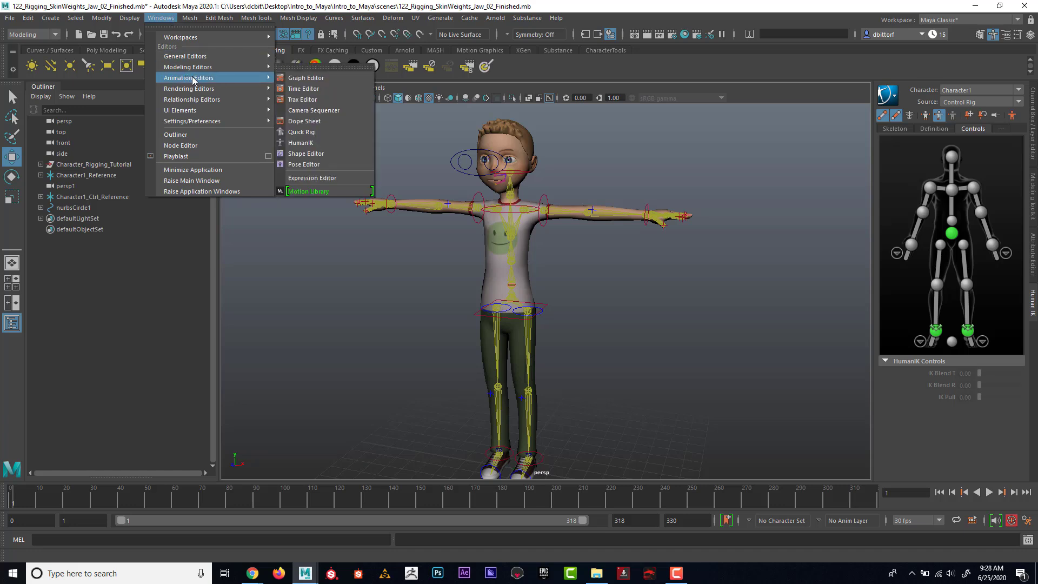
left_click(318, 154)
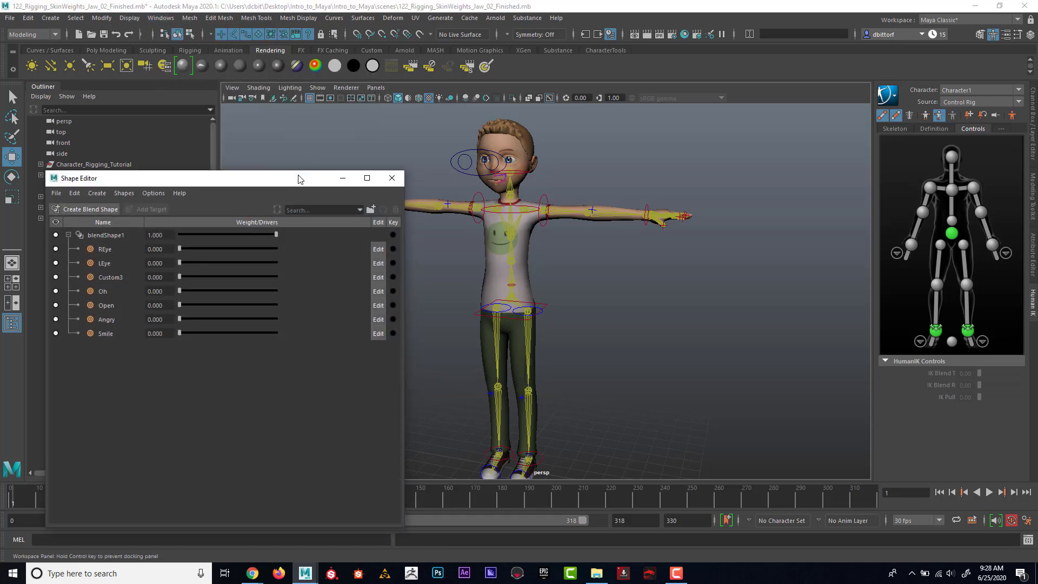
middle_click_drag(506, 227, 550, 229, "alt")
right_click_drag(551, 230, 630, 233, "alt")
middle_click_drag(630, 233, 614, 300, "alt")
right_click_drag(614, 301, 712, 298, "alt")
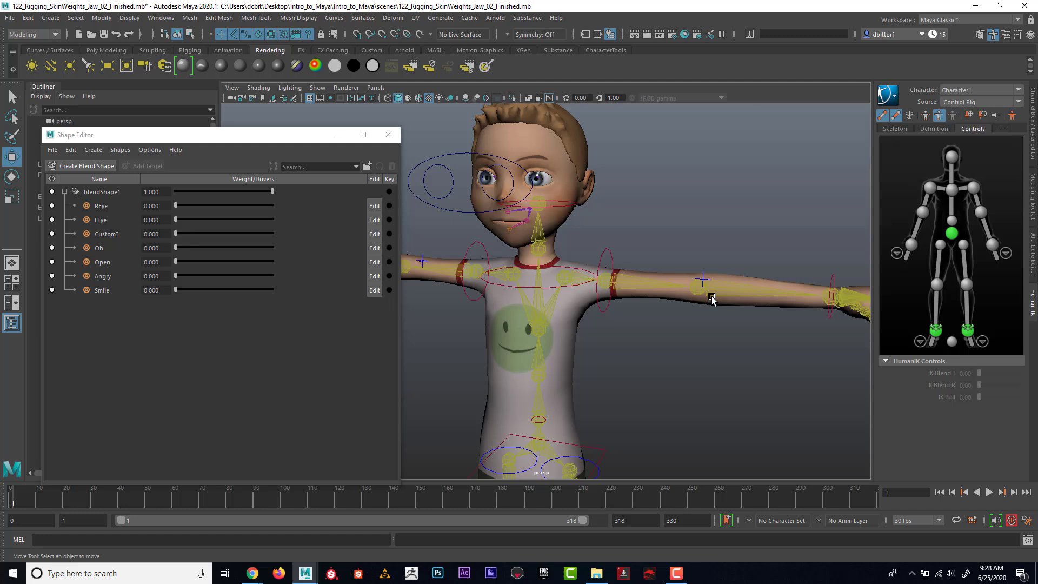
- Try moving the eye control circle in front of the face and restore its position
left_click_drag(179, 220, 176, 290)
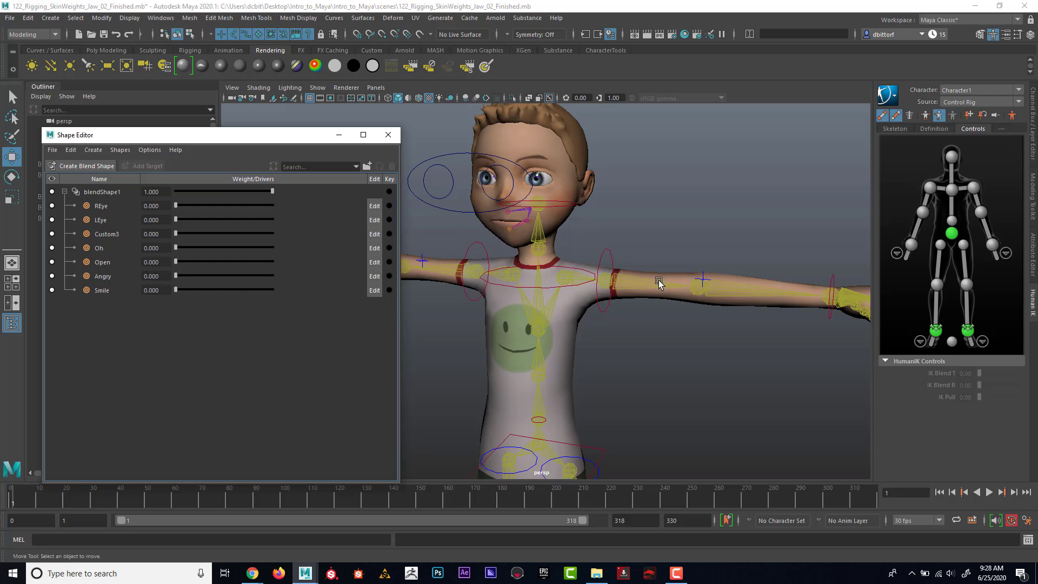
right_click_drag(658, 282, 600, 262, "alt")
mouse_move(600, 261)
middle_mouse_down("alt")
mouse_move(618, 204)
mouse_move(600, 266)
middle_mouse_up("alt")
right_click_drag(600, 266, 730, 268, "alt")
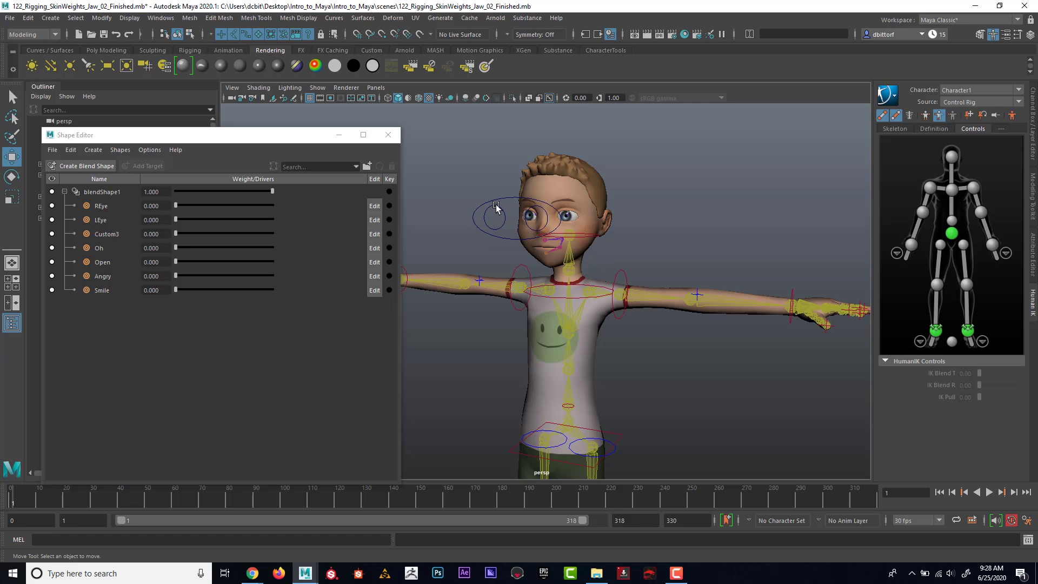
left_click(502, 201)
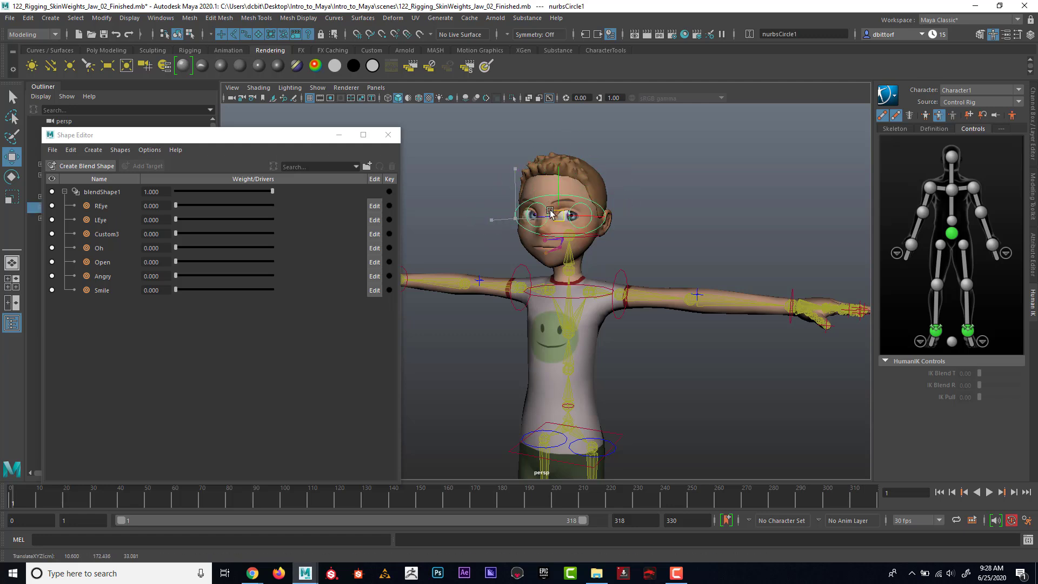
scroll(569, 216, "down", 3)
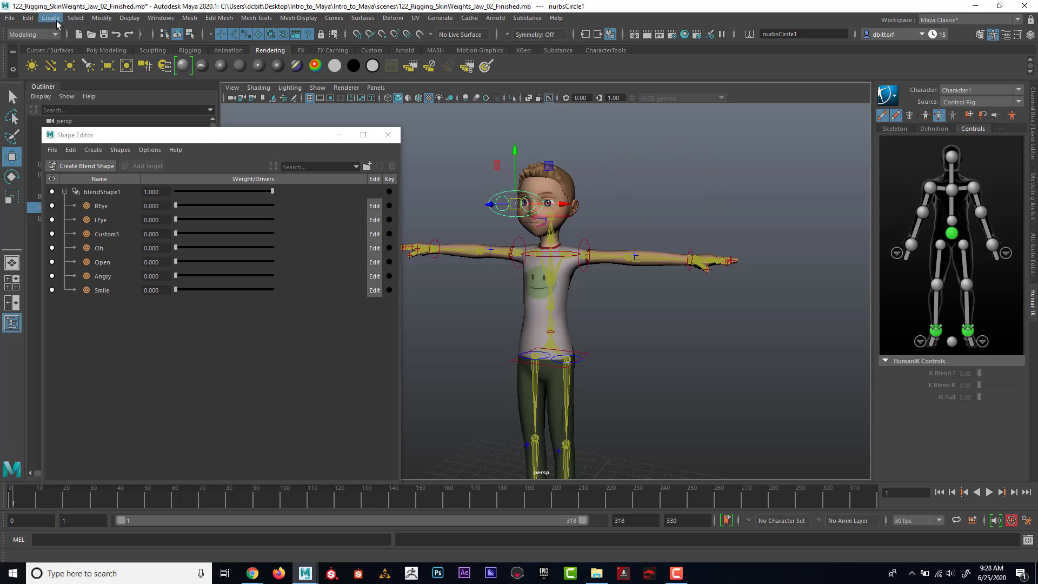
- Create a NURBS square and move it beside the character's feet to about 67.24 in Translate X
left_click(50, 18)
mouse_move(66, 60)
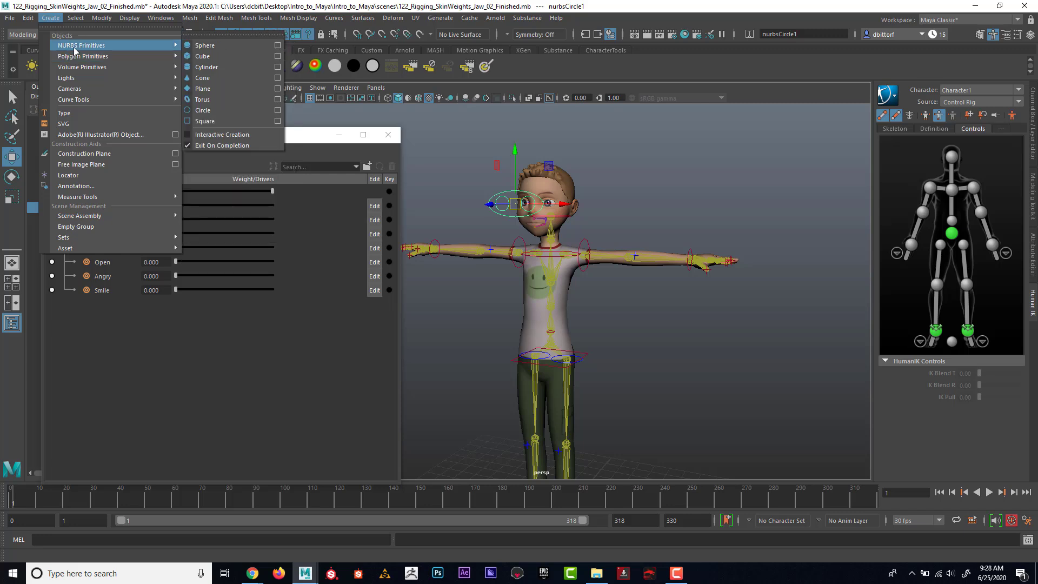
left_click(227, 120)
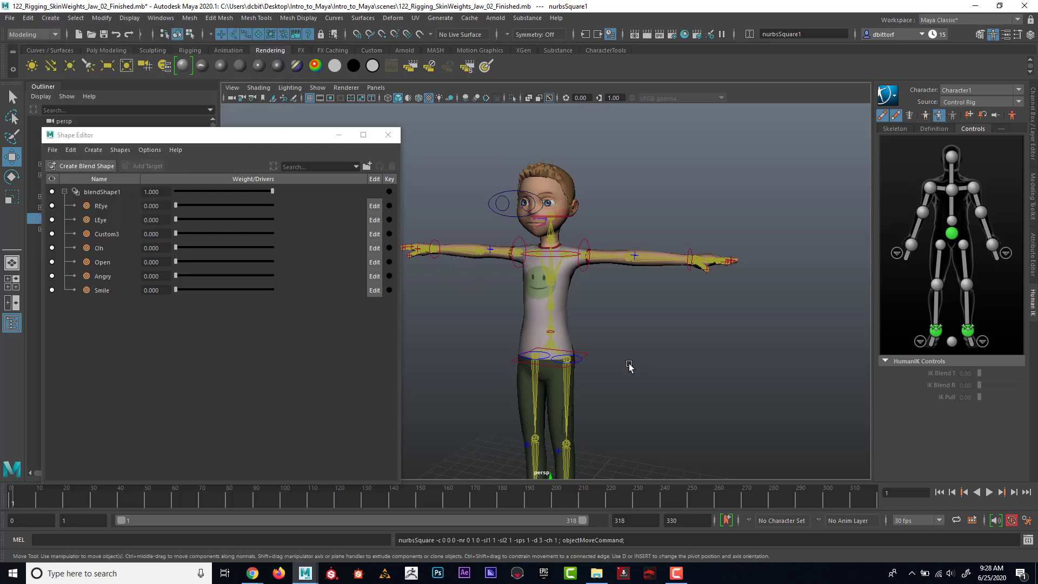
scroll(578, 374, "down", 5)
left_click_drag(577, 373, 619, 378)
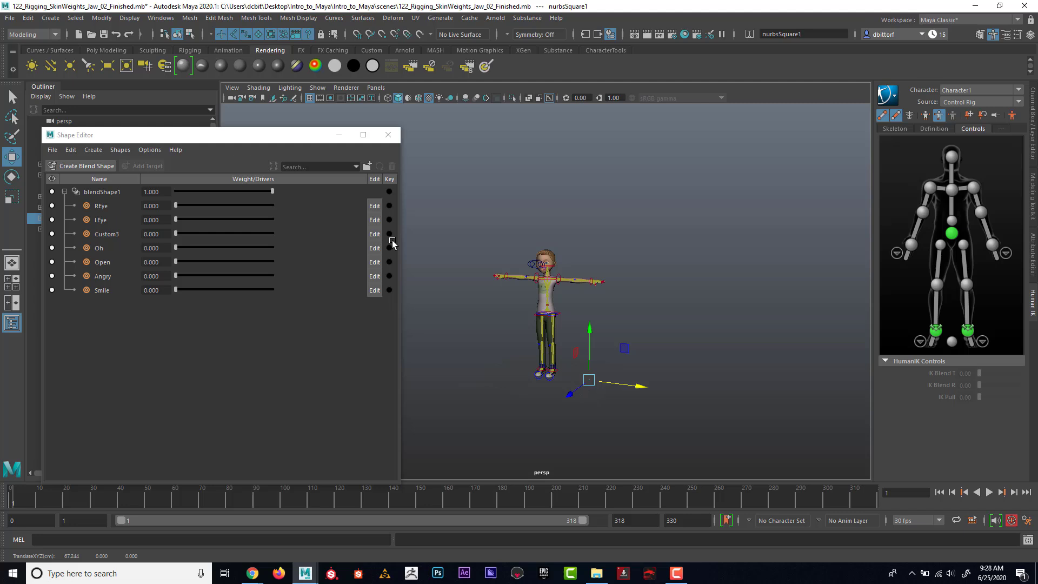
- Minimize the Shape Editor and scale the NURBS square uniformly to about 53.8
left_click(339, 135)
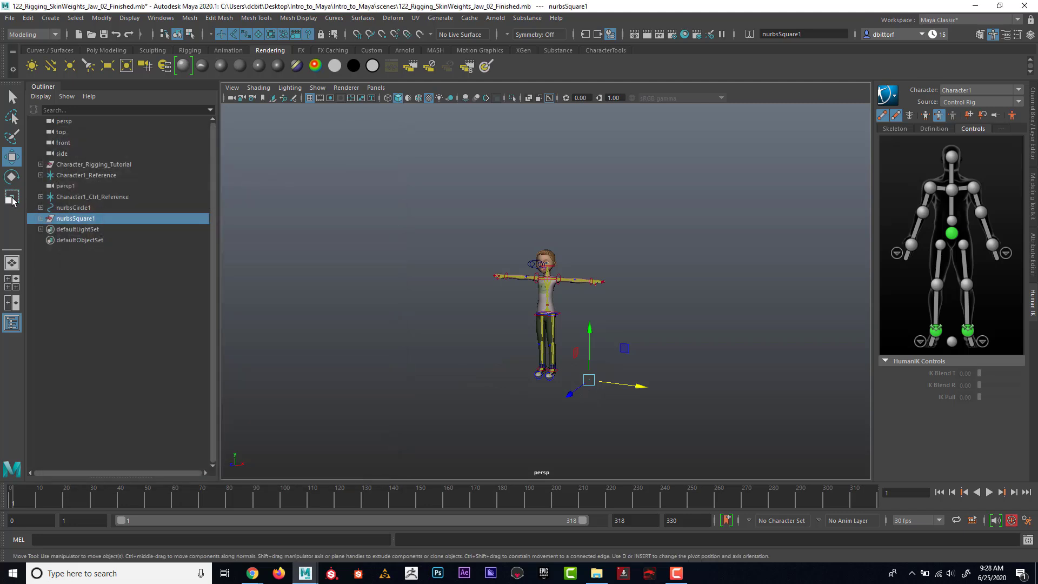
key("r")
left_click_drag(587, 377, 611, 383)
middle_click_drag(571, 361, 540, 349, "alt")
right_click_drag(541, 348, 614, 327, "alt")
scroll(615, 328, "up", 2)
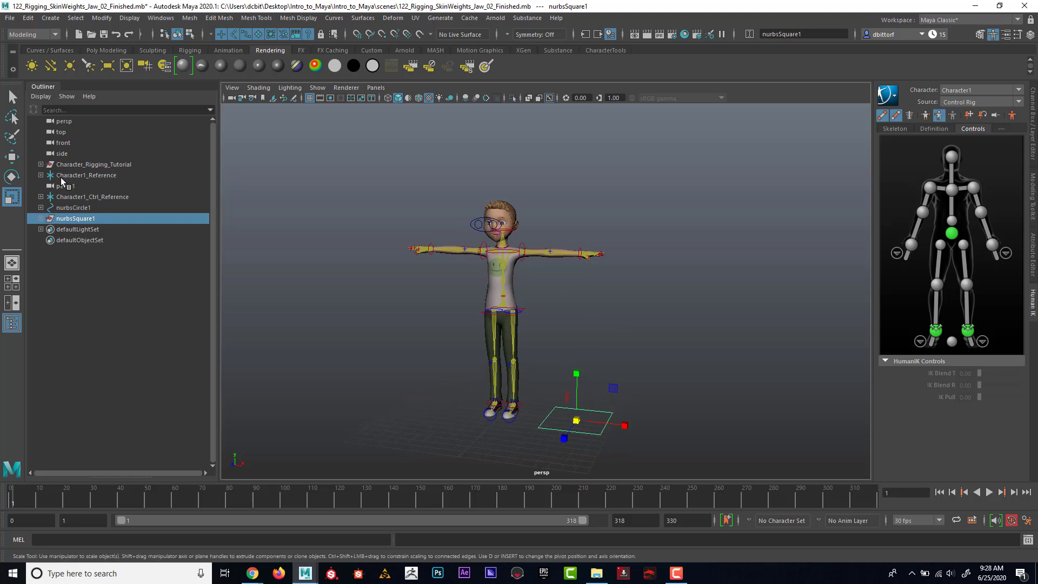
- Rotate the NURBS square upright and set its Rotate X to 90
left_click(18, 176)
left_click_drag(570, 378, 572, 444)
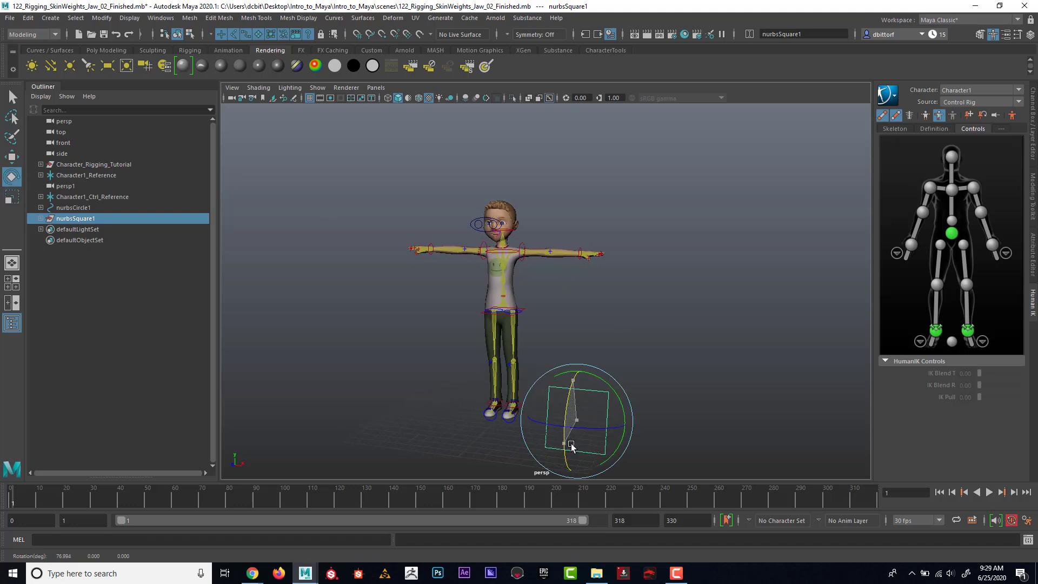
left_click(1033, 124)
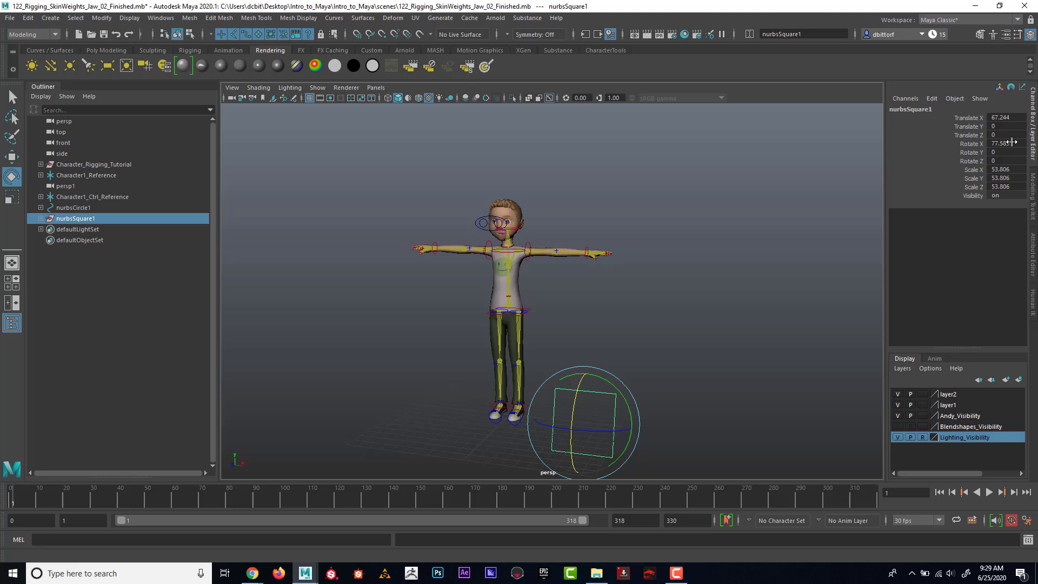
double_click(1011, 142)
type("90")
key("Return")
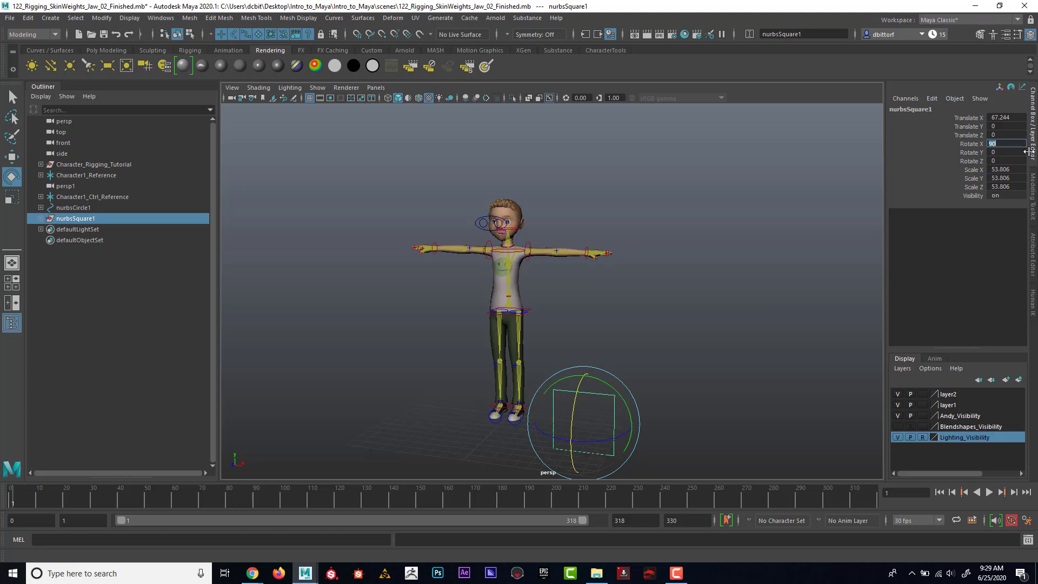
- Raise the NURBS square above the ground to about 33.1 in Translate Y
left_click(14, 158)
left_click_drag(598, 272, 536, 275, "alt")
left_click_drag(545, 379, 583, 335)
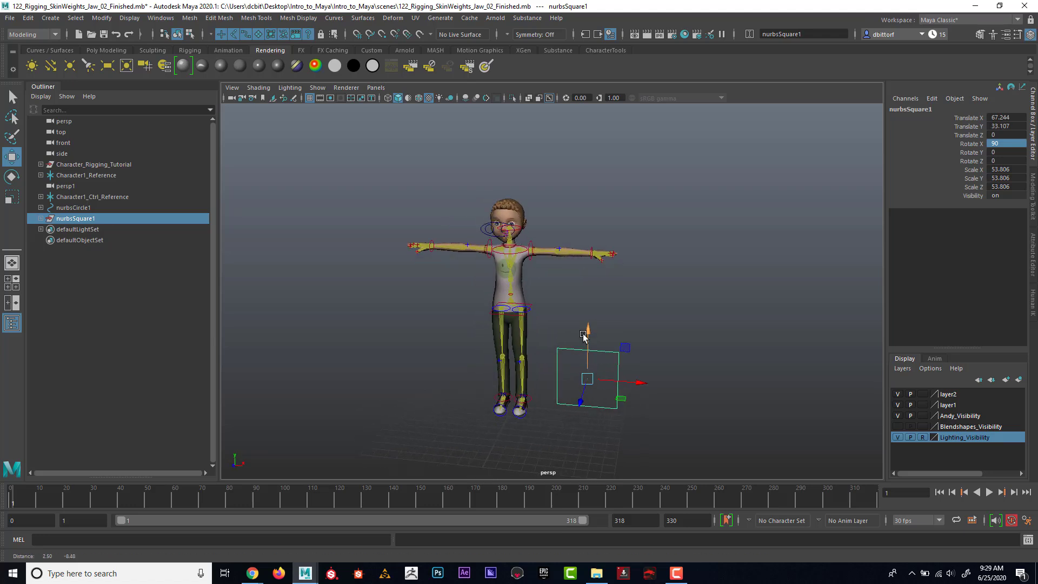
- Try moving the square's upper edge curve upward on its own, and undo the move
middle_click_drag(583, 335, 563, 265, "alt")
right_click_drag(563, 264, 721, 280, "alt")
left_click_drag(632, 232, 607, 229, "alt")
right_click_drag(616, 233, 693, 249, "alt")
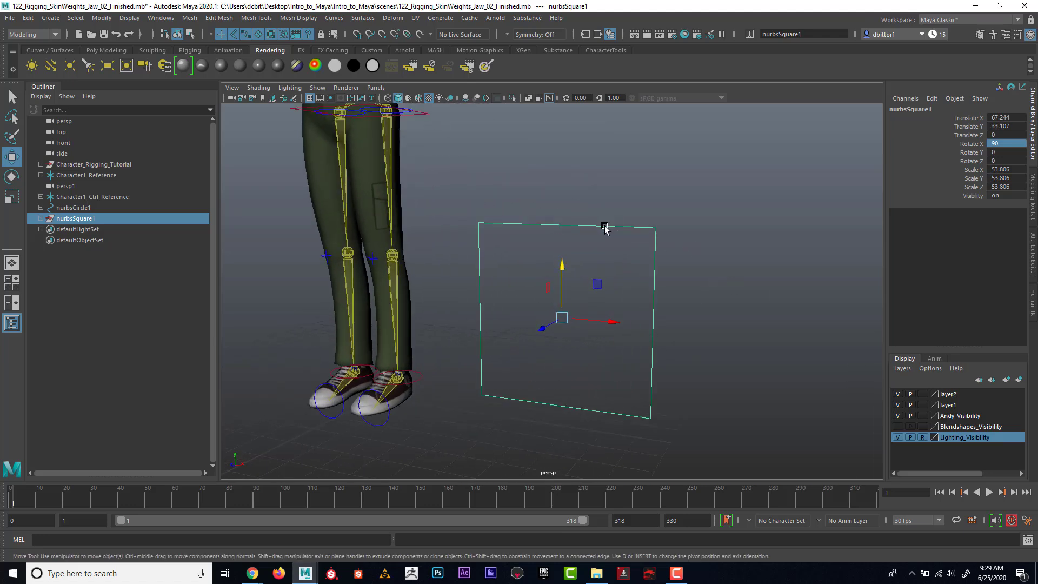
left_click(655, 261)
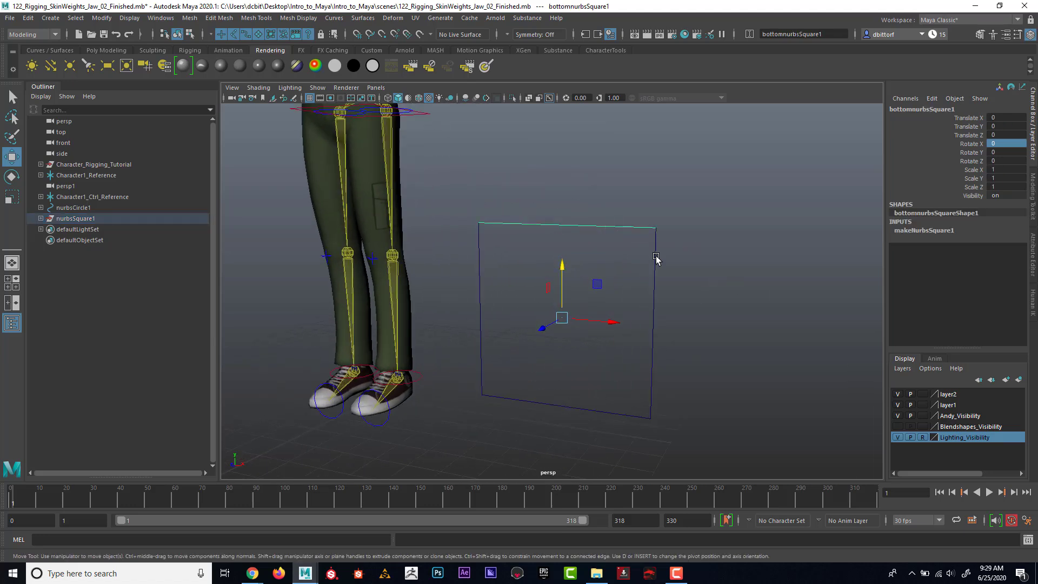
left_click(615, 414)
left_click(608, 226)
left_click_drag(562, 262, 566, 230)
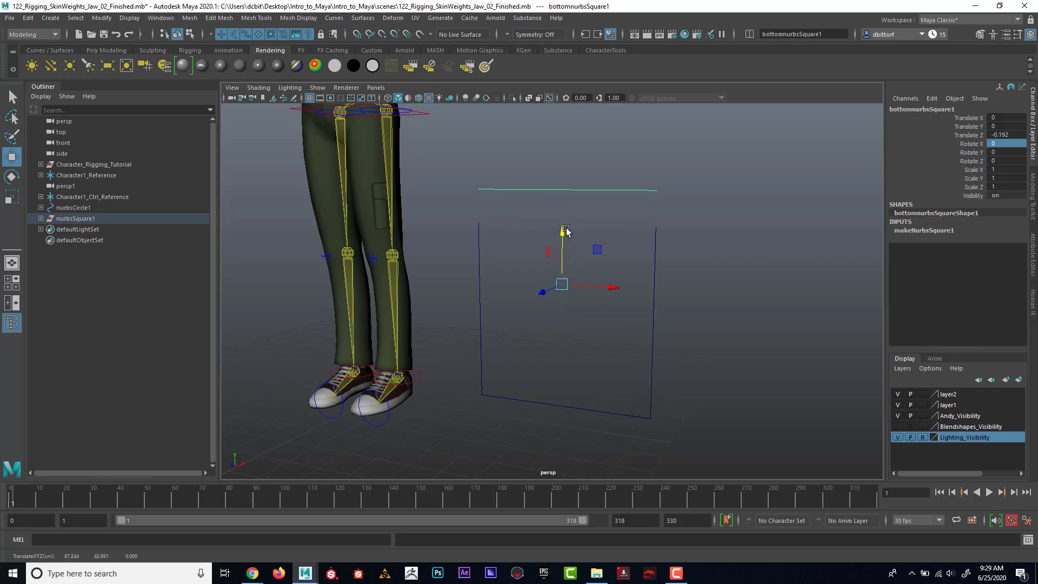
key("ctrl+z")
- Select all the square's edge curves and attach them with the Connect method, keeping multiple knots and the original curves
left_click_drag(460, 203, 692, 438)
right_click_drag(713, 427, 658, 371, "alt")
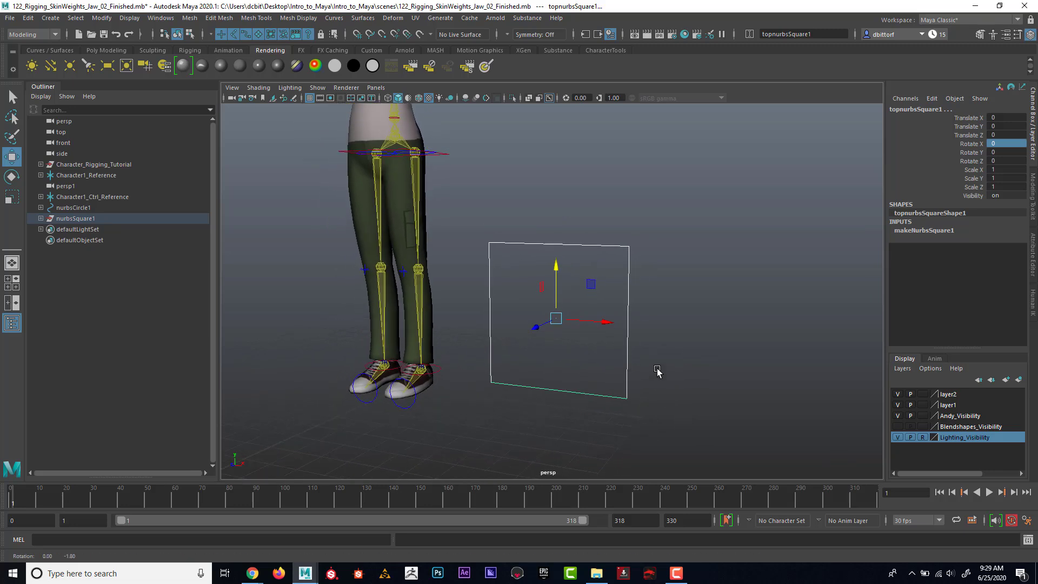
left_click_drag(658, 371, 648, 354, "alt")
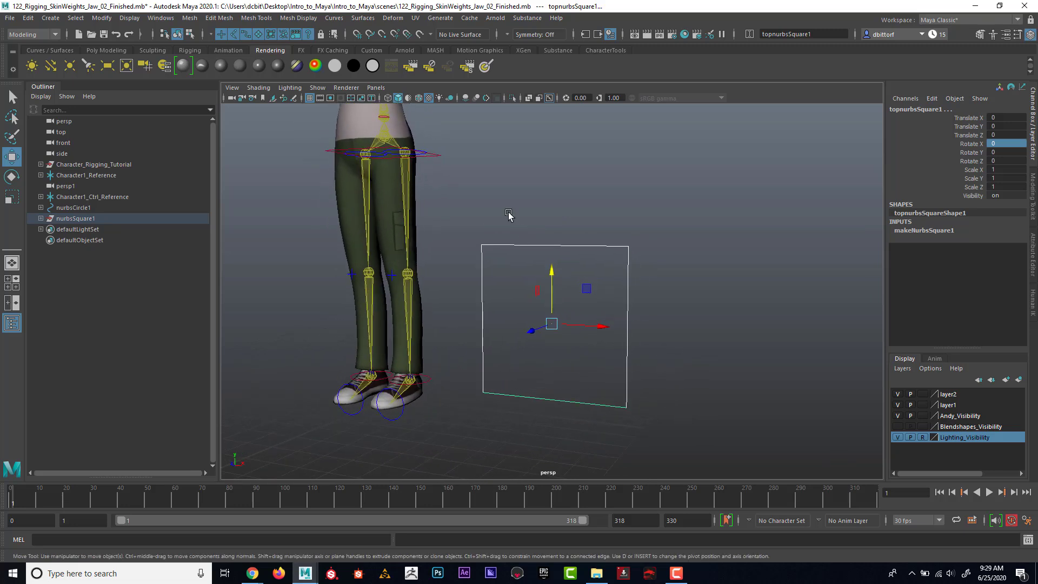
left_click(336, 19)
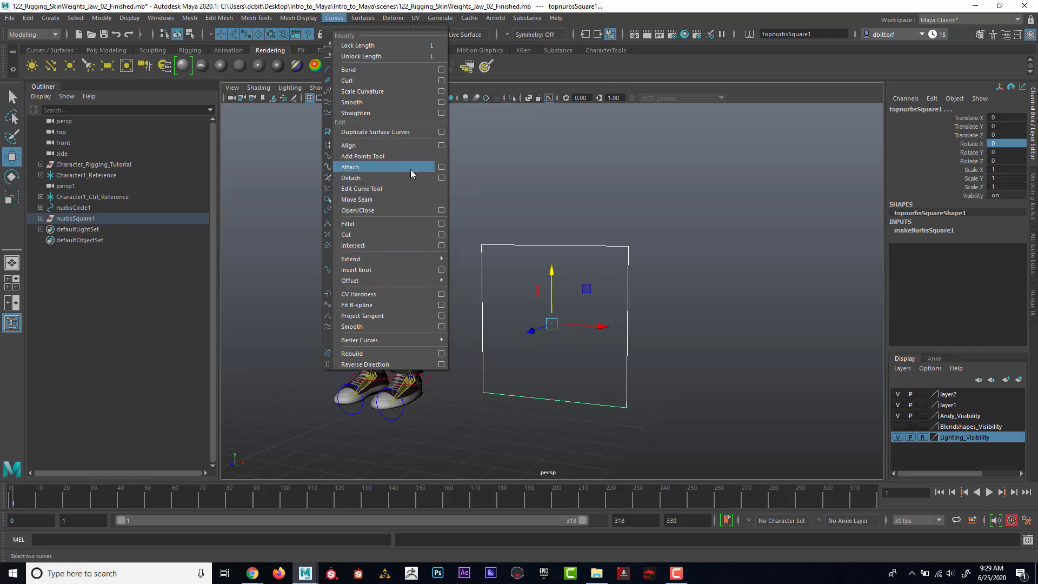
left_click(441, 167)
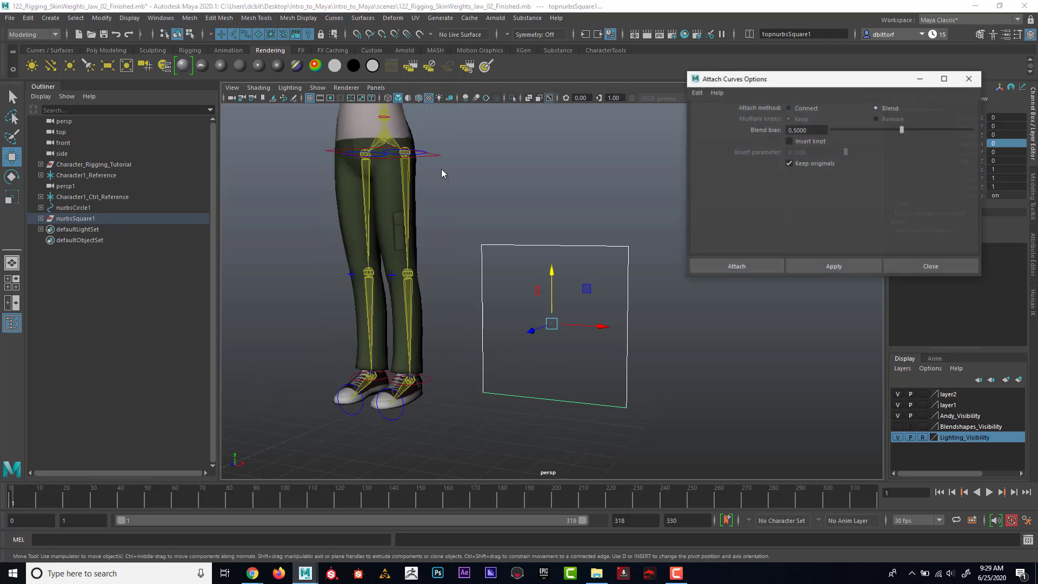
left_click(799, 110)
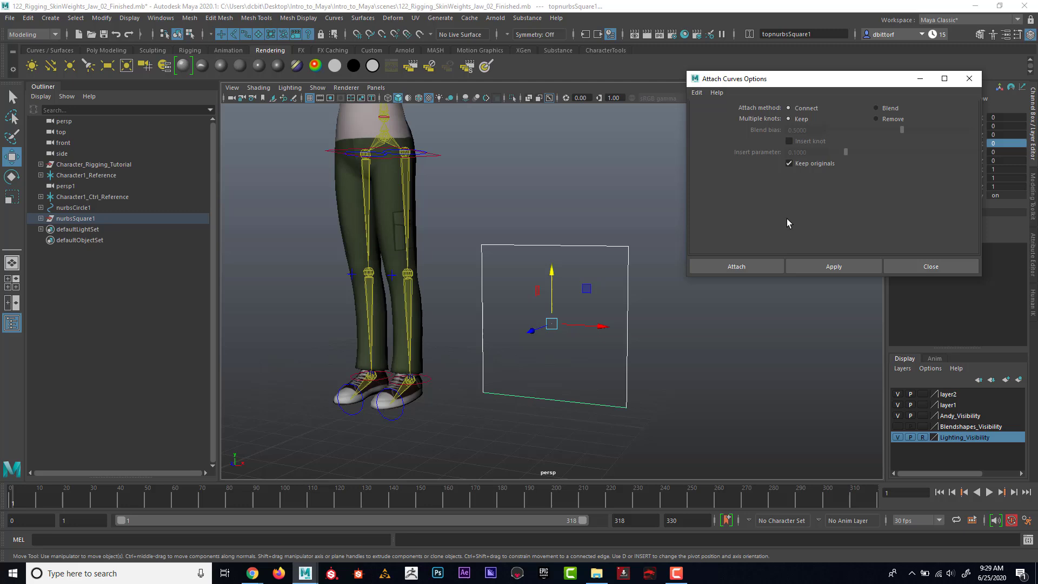
left_click(764, 266)
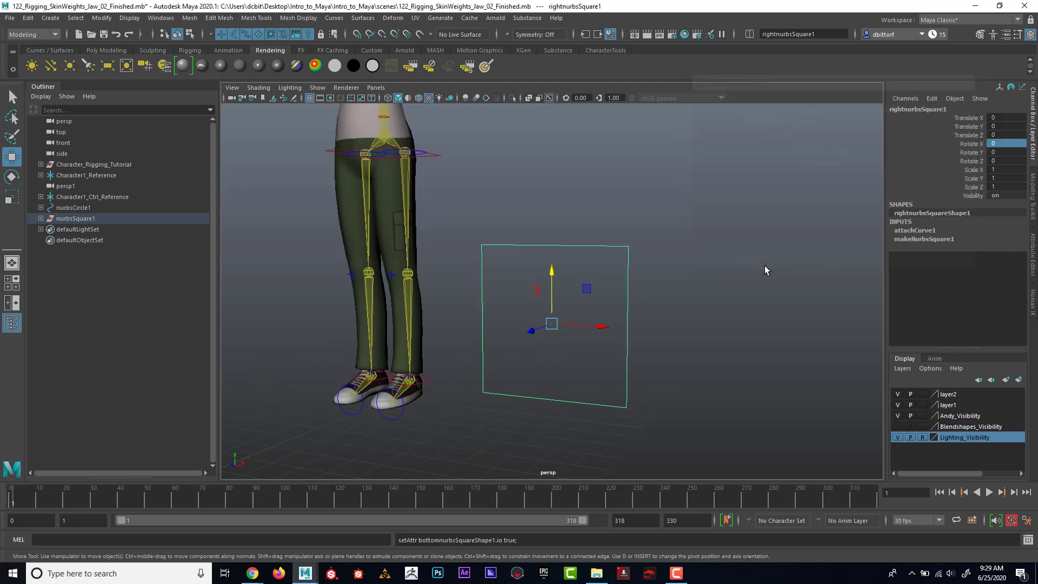
- Test the attachment by moving the square's lower edge curve down, and undo the test moves
left_click(673, 247)
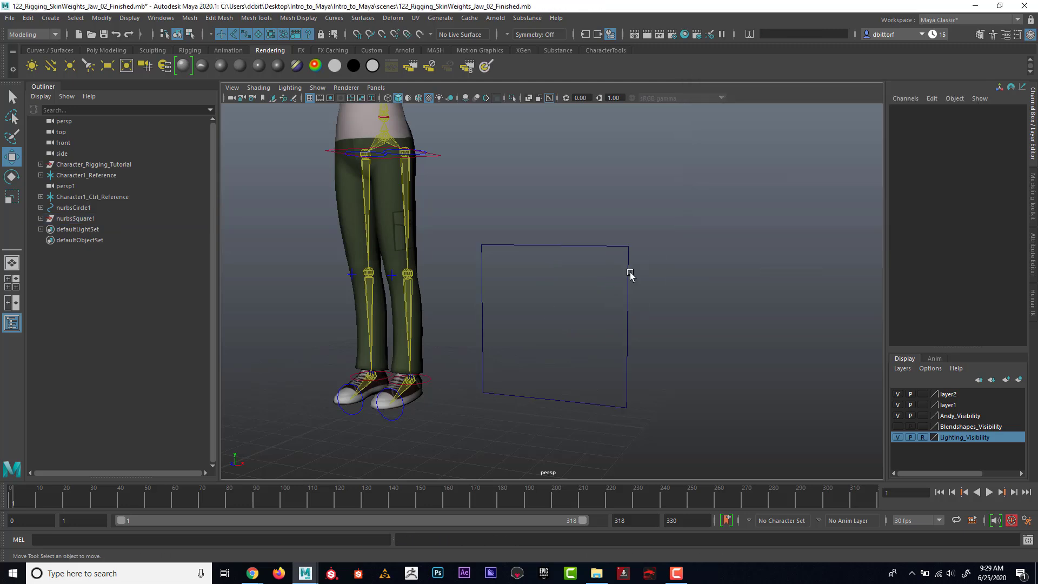
left_click(628, 271)
left_click(602, 374)
left_click(566, 403)
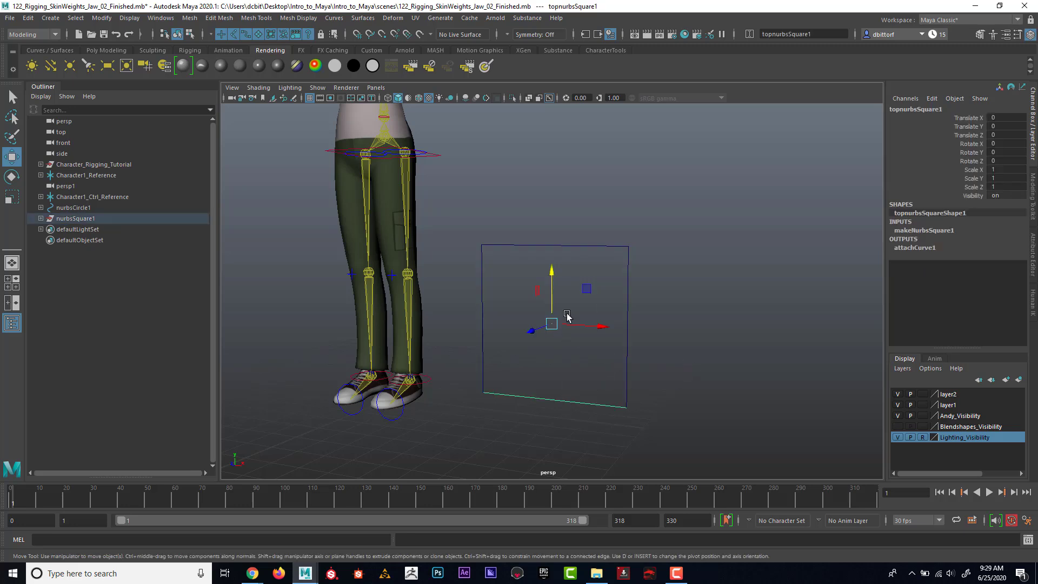
left_click_drag(551, 273, 542, 330)
left_click(487, 307)
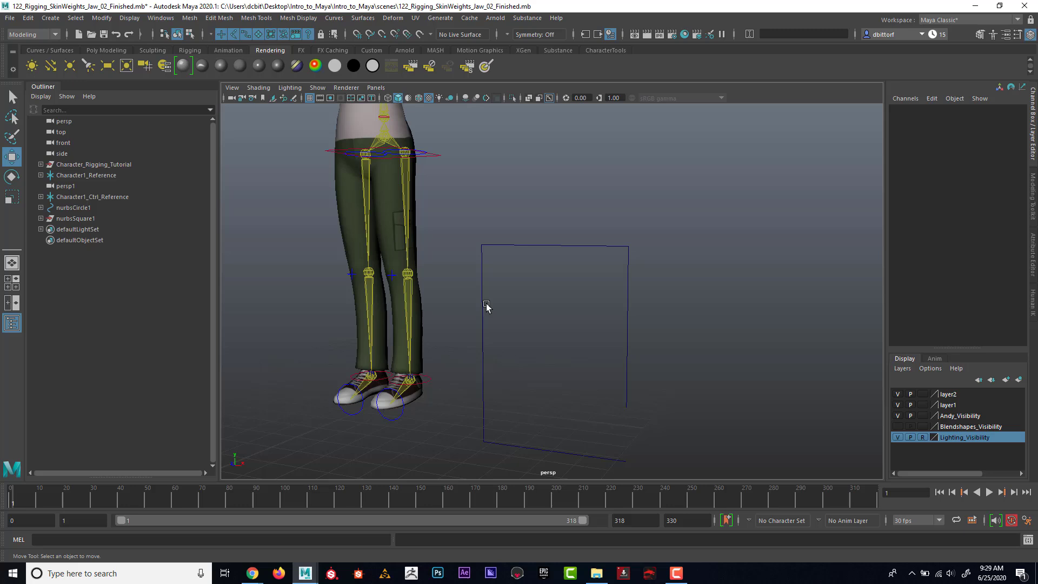
left_click(481, 292)
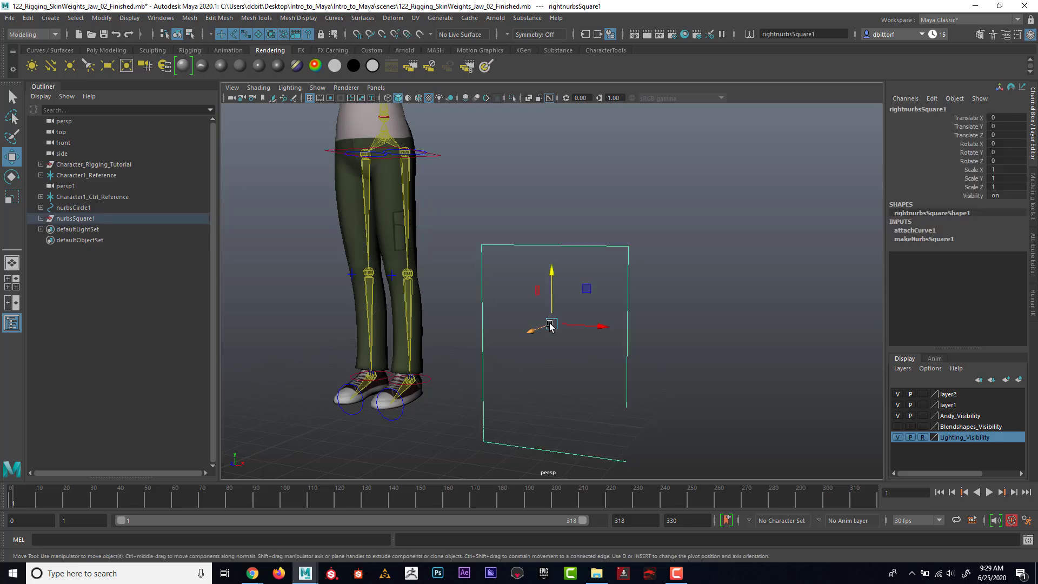
mouse_move(594, 326)
left_mouse_down()
mouse_move(580, 324)
mouse_move(591, 316)
left_mouse_up()
key("ctrl+z")
key("ctrl+z")
key("ctrl+z")
key("ctrl+z")
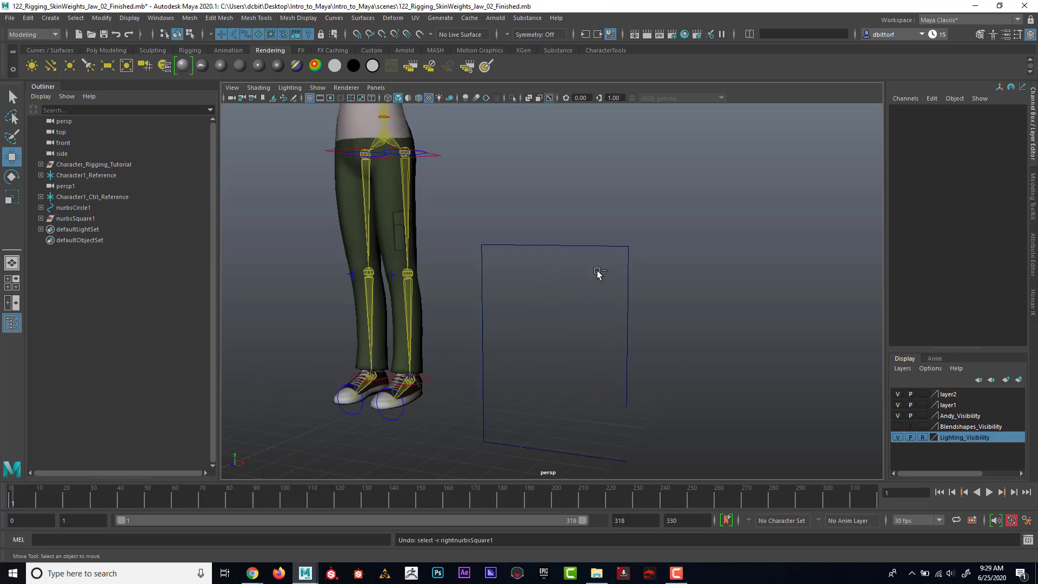
- Test the square's left edge and the attached upper curve by moving each one, undoing both moves
left_click(483, 279)
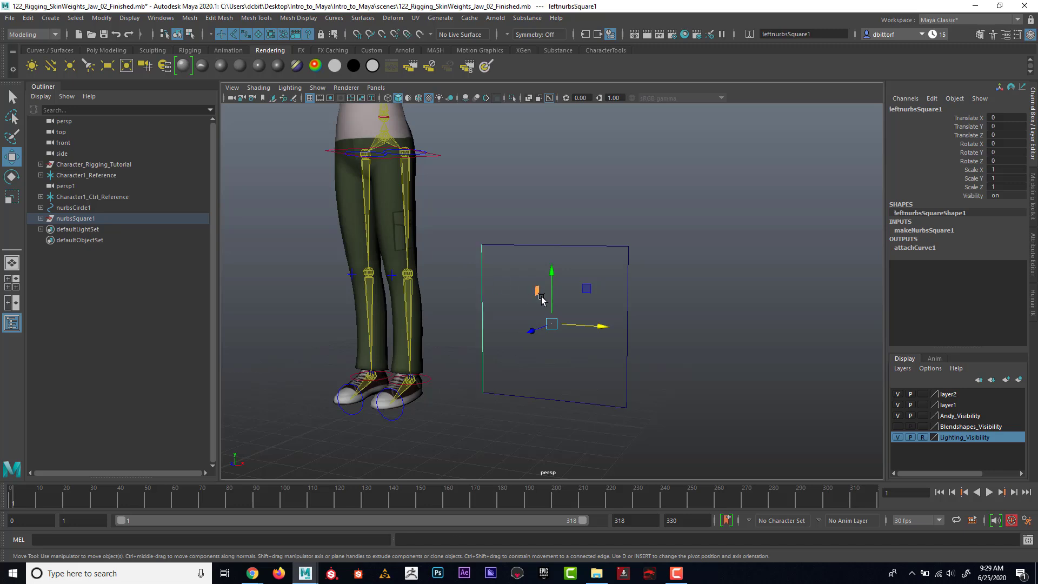
mouse_move(594, 324)
left_mouse_down()
mouse_move(562, 325)
mouse_move(577, 325)
left_mouse_up()
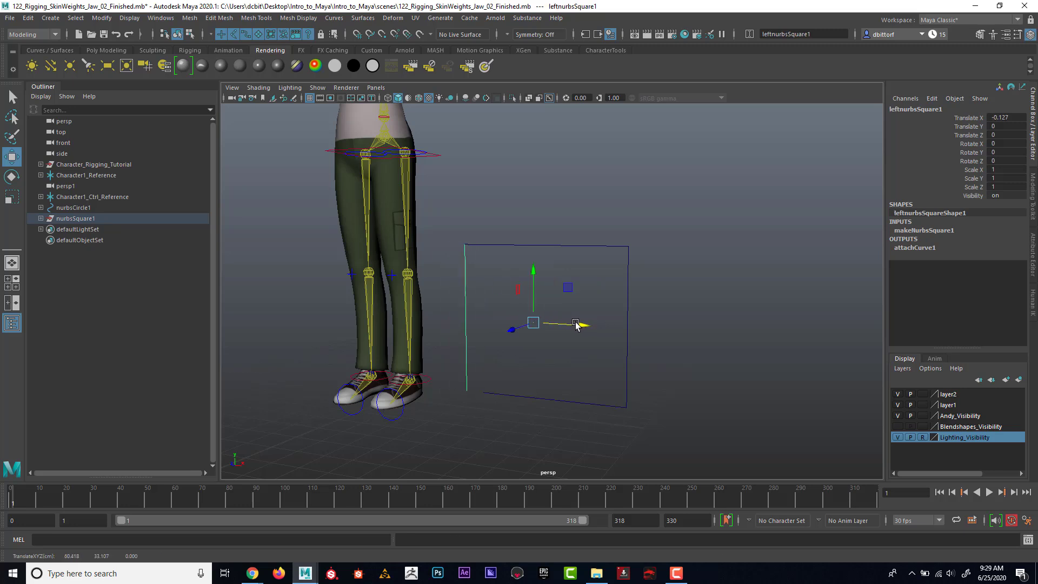
key("ctrl+z")
left_click(581, 246)
mouse_move(554, 264)
left_mouse_down()
mouse_move(557, 245)
mouse_move(554, 286)
mouse_move(556, 248)
left_mouse_up()
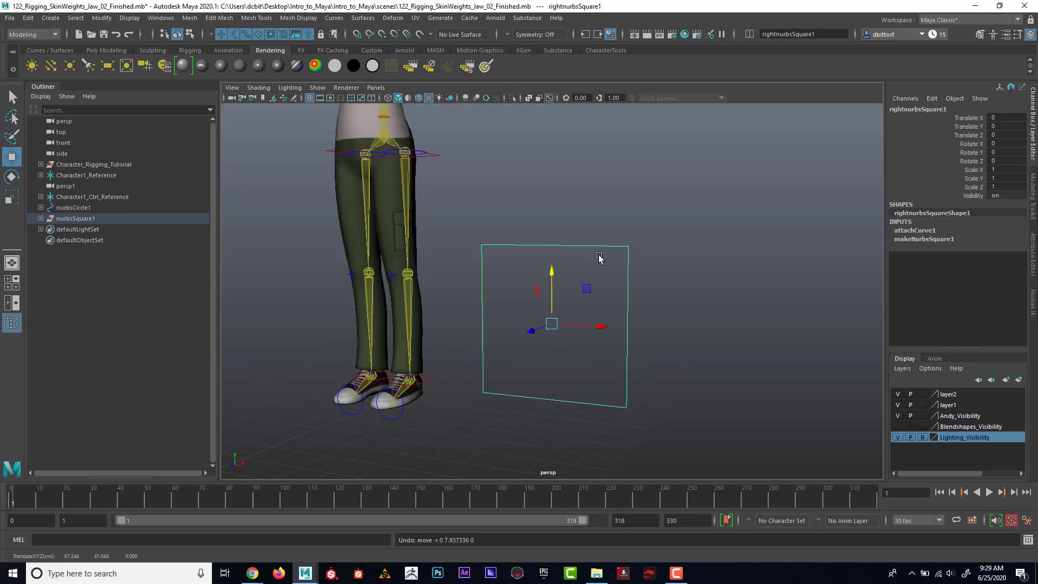
- Select all the square's curves together, try moving them upward, and undo the move
left_click(673, 271)
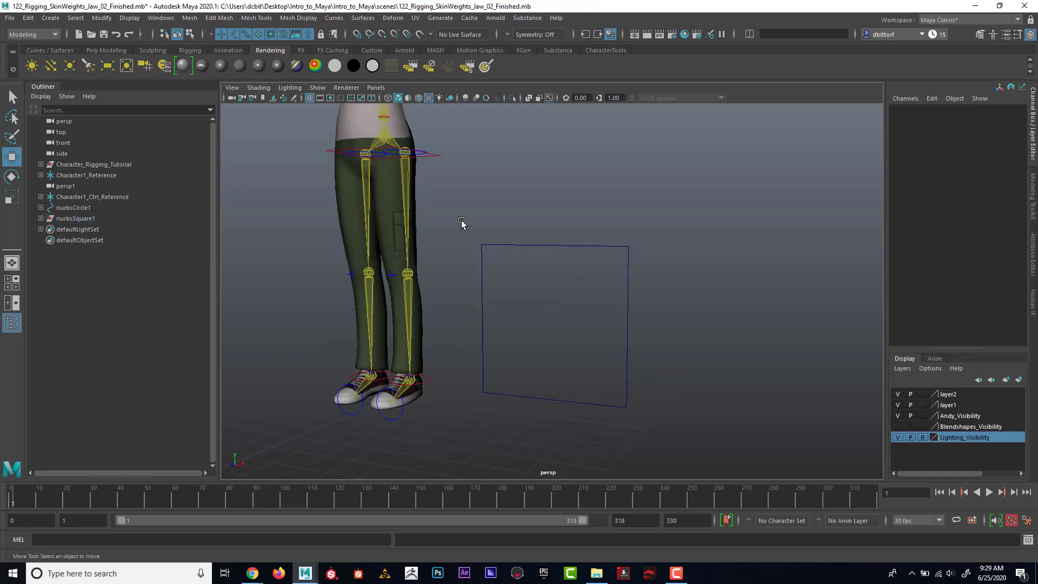
left_click_drag(461, 222, 695, 432)
right_click_drag(706, 346, 579, 275, "alt")
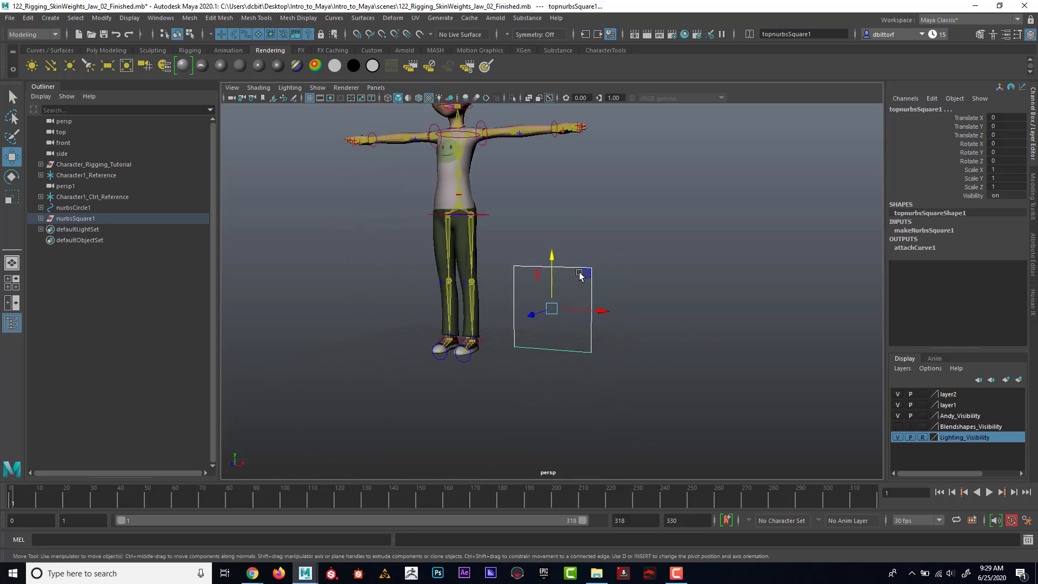
mouse_move(553, 258)
left_mouse_down()
mouse_move(557, 194)
mouse_move(557, 250)
left_mouse_up()
key("ctrl+z")
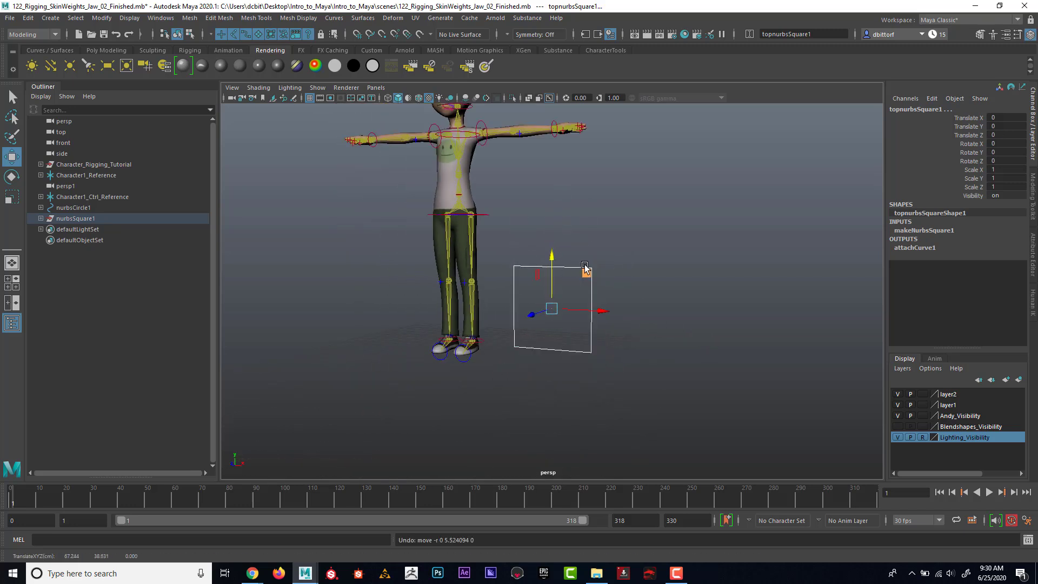
- Select the control vertices of the square's lower edge, return to object mode, and try moving the attached curve before undoing it
right_click_drag(558, 257, 511, 251)
left_click_drag(506, 247, 628, 388)
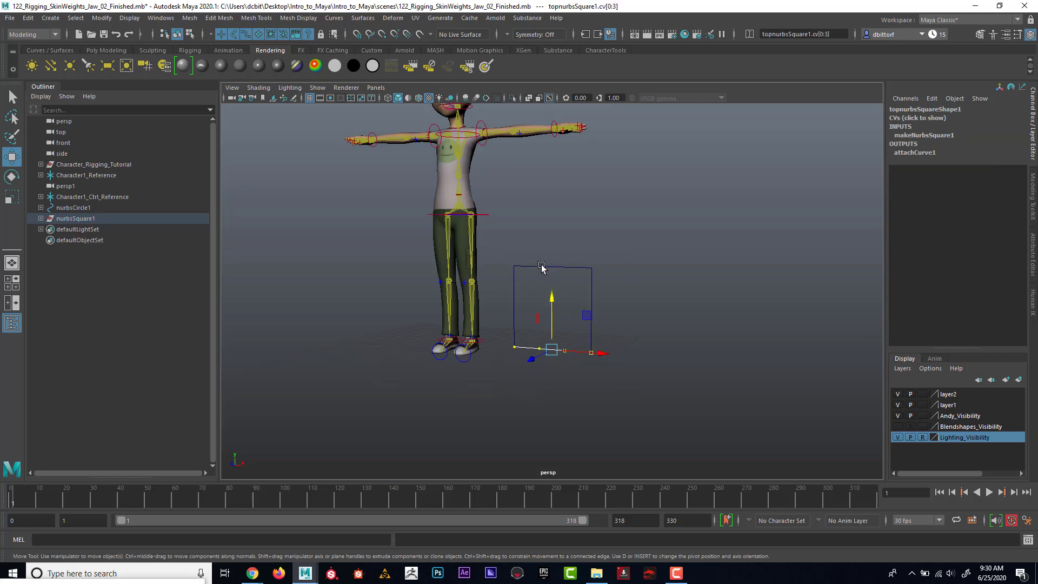
right_click_drag(542, 269, 577, 250)
left_click(568, 270)
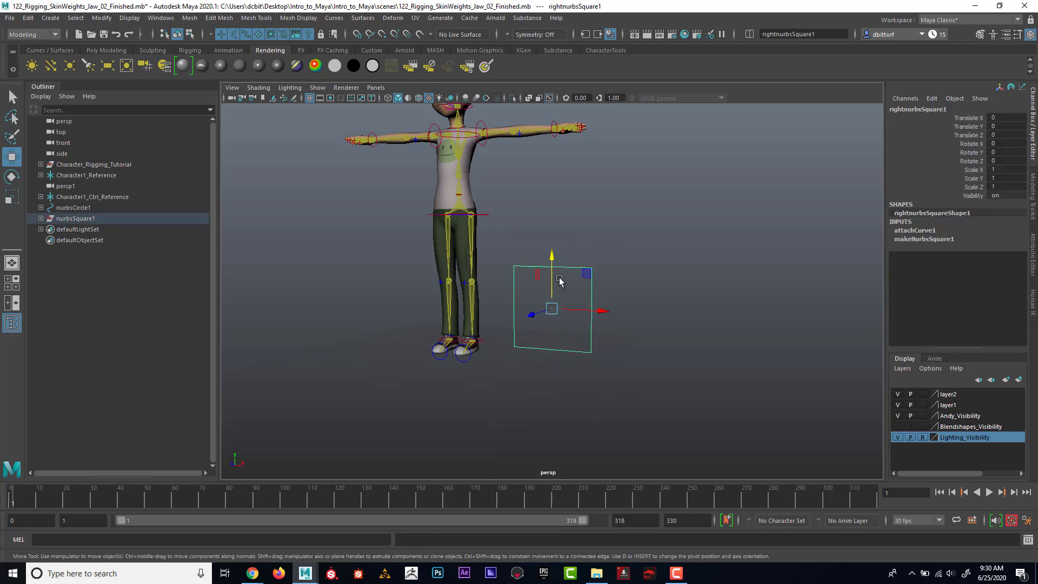
mouse_move(551, 254)
left_mouse_down()
mouse_move(551, 238)
mouse_move(557, 249)
left_mouse_up()
key("ctrl+z")
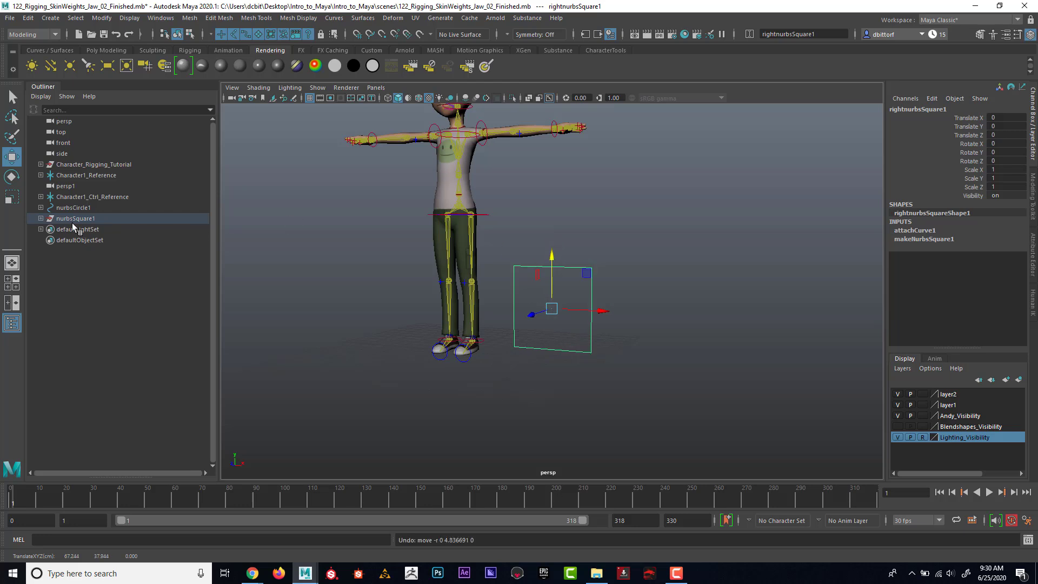
- Expand nurbsSquare1 in the Outliner, select the group with its four edge curves, and attach the curves
left_click(73, 210)
left_click(547, 267)
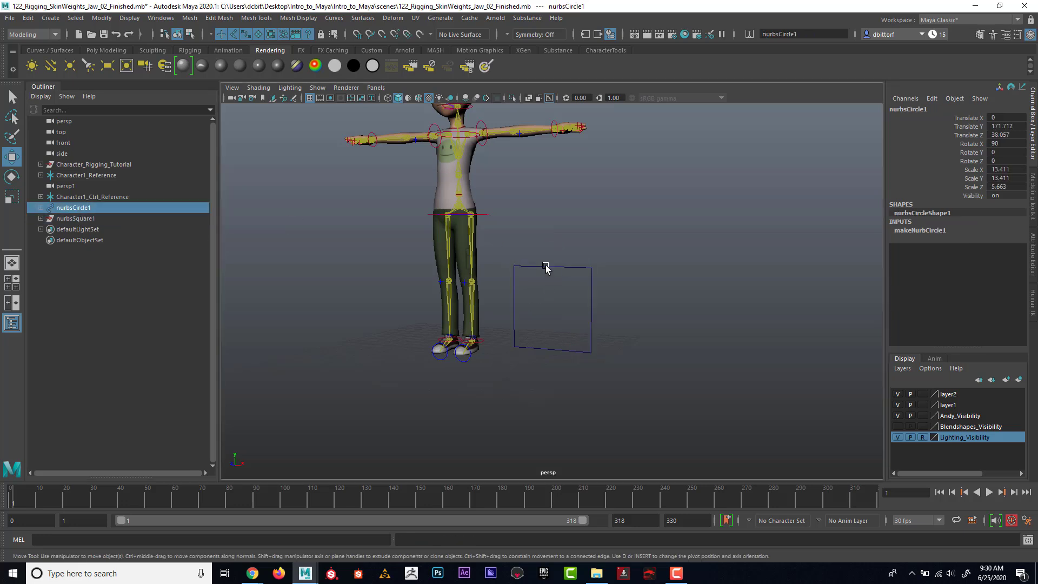
left_click(40, 218)
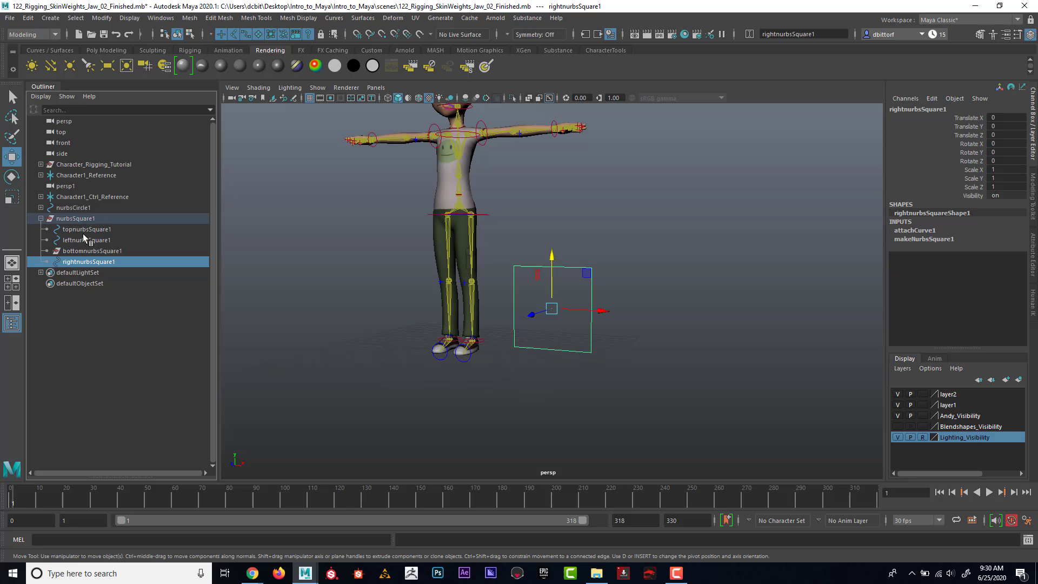
left_click(86, 252)
left_click(84, 262)
left_click(87, 249, "shift")
left_click(87, 218, "shift")
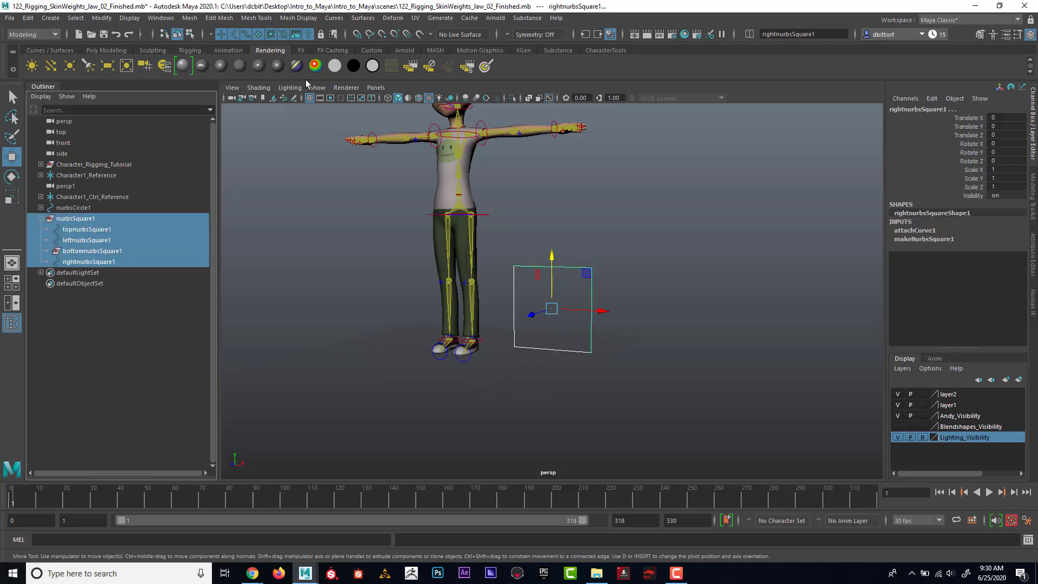
left_click(334, 19)
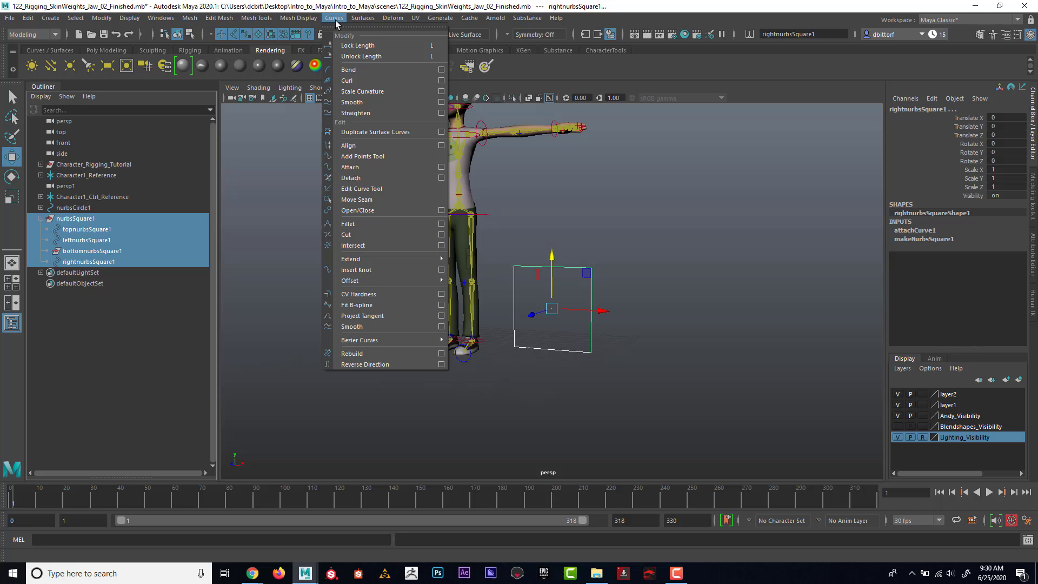
left_click(388, 168)
- Move the newly attached curve upward as a test, and undo the move
left_click_drag(553, 255, 560, 189)
key("ctrl+z")
key("ctrl+z")
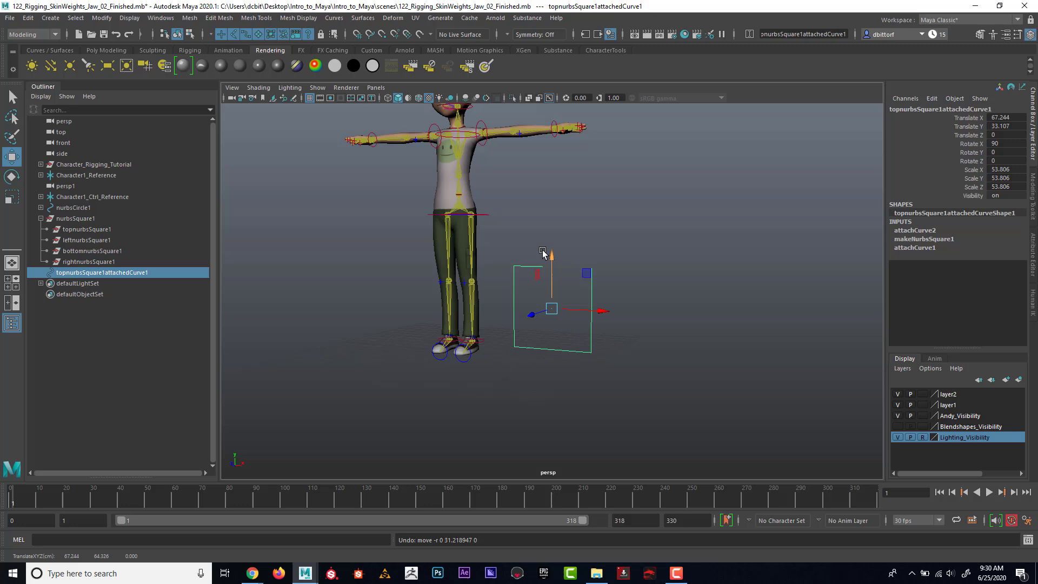
- Close the gap in the attached curve's upper edge by moving its end control vertex along X well past the right corner
scroll(543, 238, "up", 3)
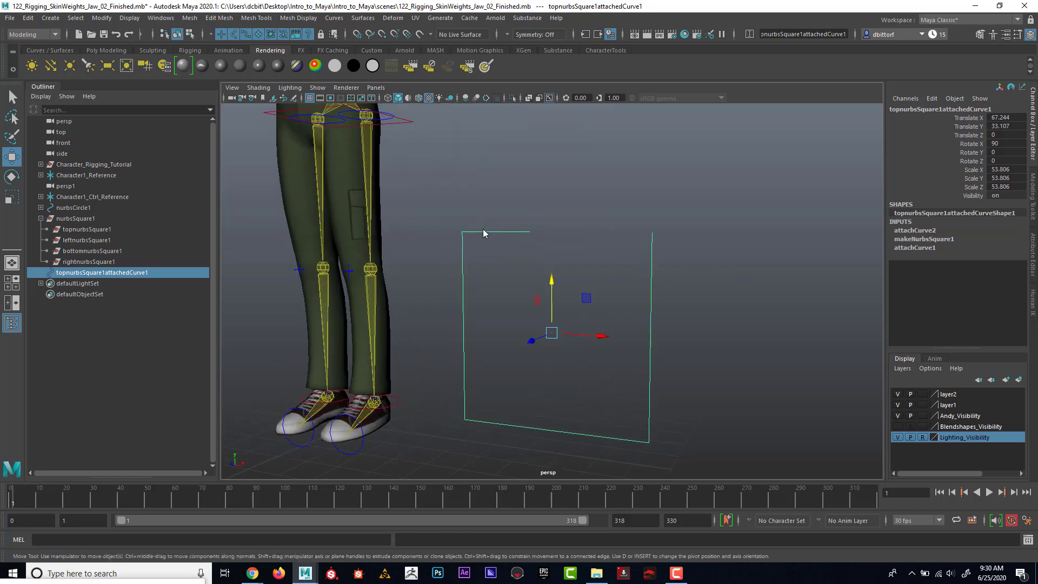
key("F8")
left_click(521, 228)
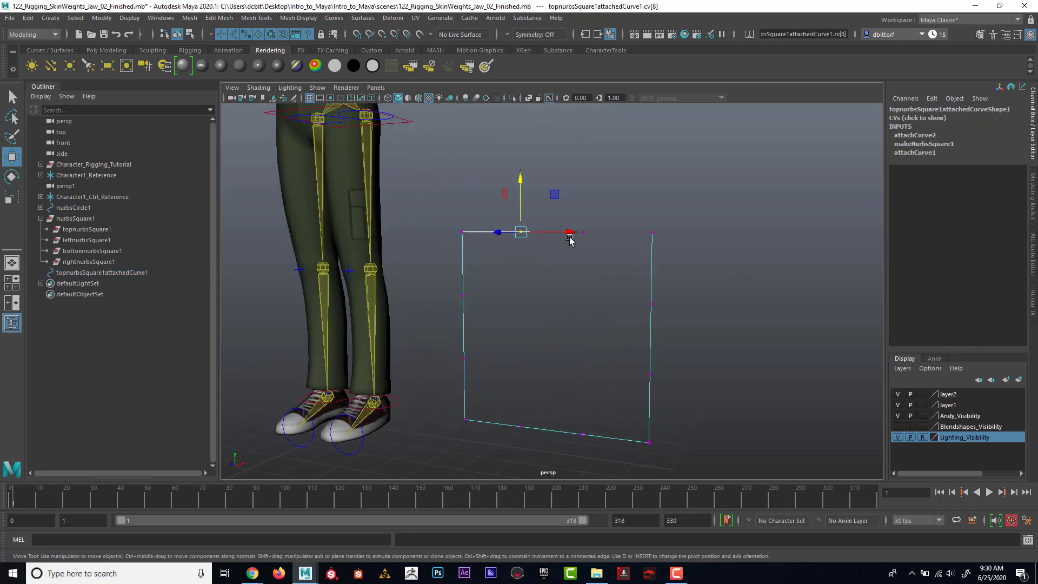
left_click_drag(569, 234, 688, 234)
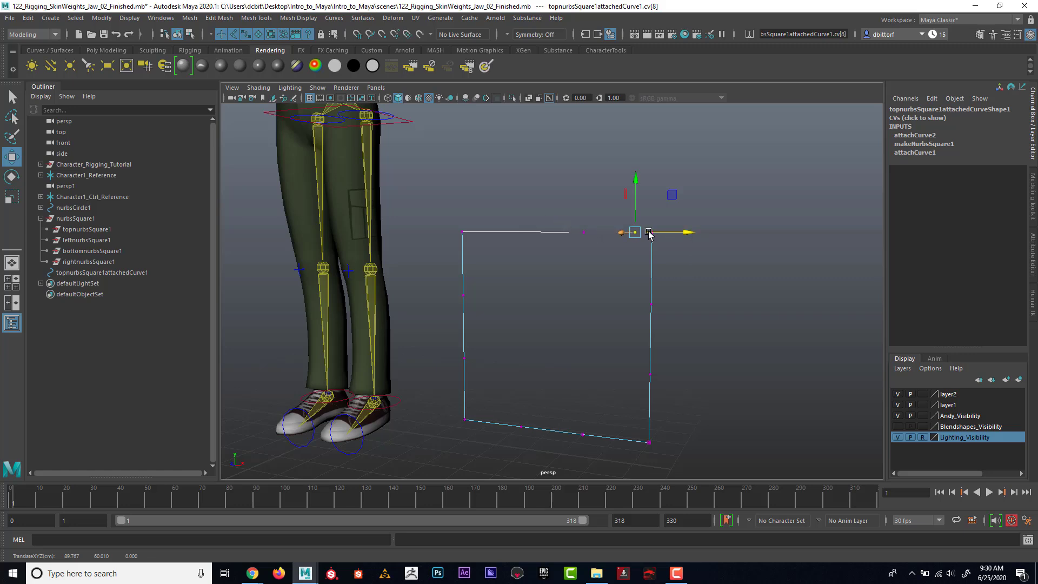
middle_click_drag(649, 234, 859, 245)
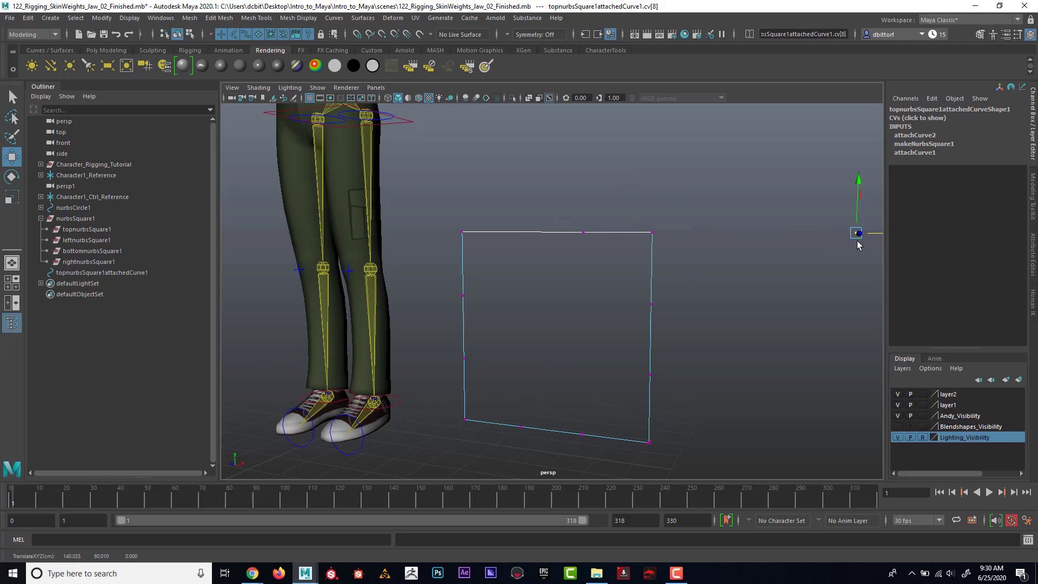
- Return to object mode, select the attached square curve, and scale it uniformly to about 40.9
right_click_drag(635, 229, 665, 217)
left_click(637, 237)
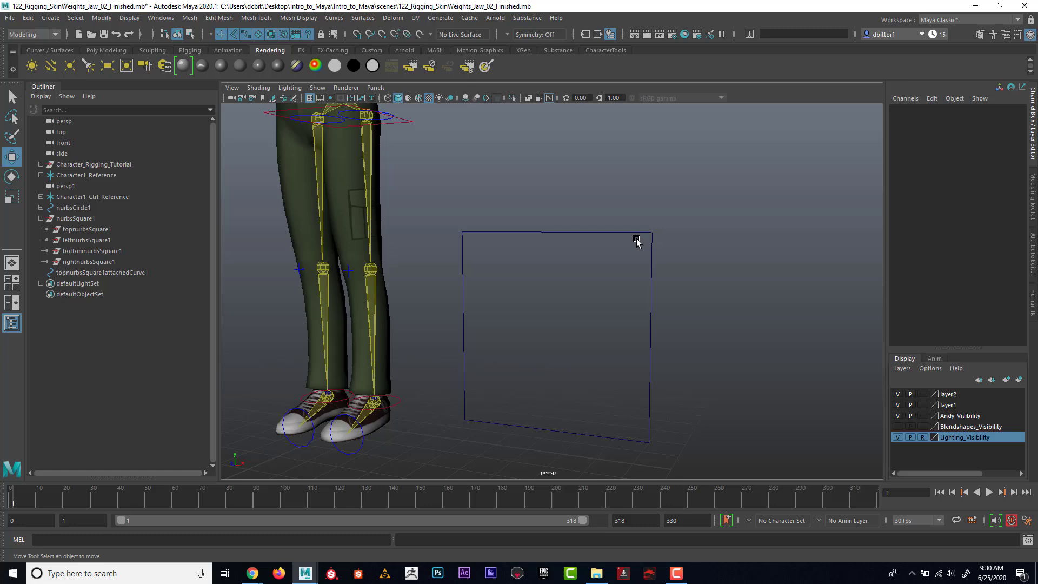
left_click(653, 238)
key("r")
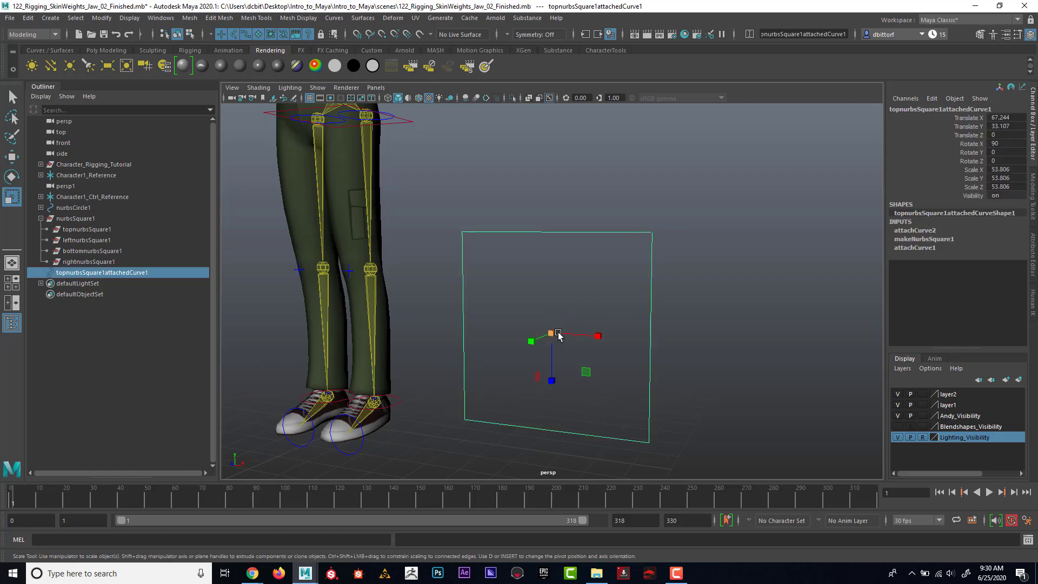
left_click_drag(552, 332, 485, 352)
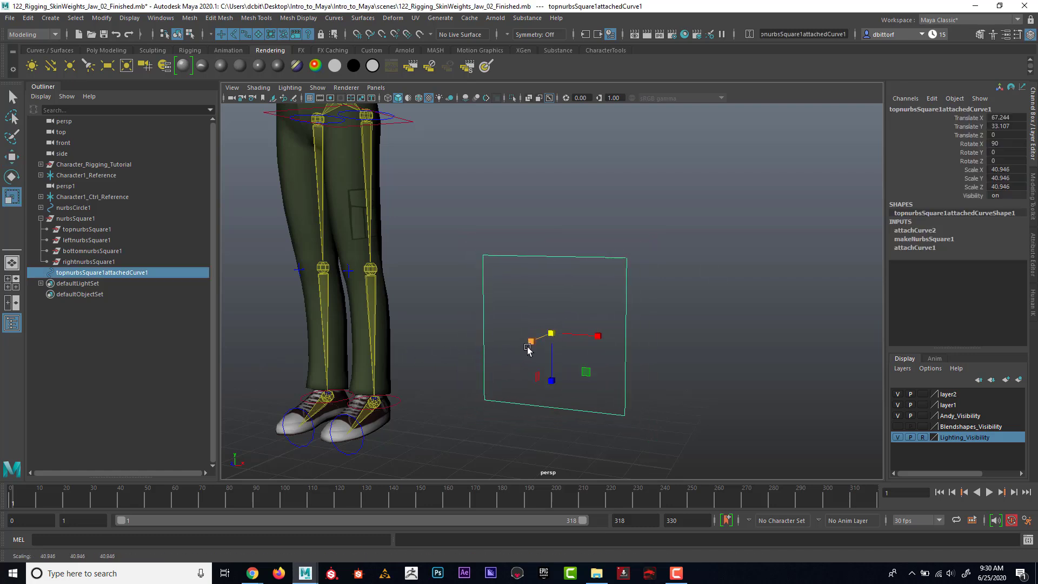
- Undo the last scaling of the square curve and raise it beside the character's head, to Translate Y about 181.6
key("ctrl+z")
scroll(565, 288, "down", 5)
left_click_drag(565, 288, 599, 306, "alt")
left_click(12, 158)
left_click_drag(554, 265, 548, 73)
middle_click_drag(549, 148, 551, 275, "alt")
right_click_drag(551, 274, 615, 299, "alt")
left_click_drag(616, 300, 684, 246, "alt")
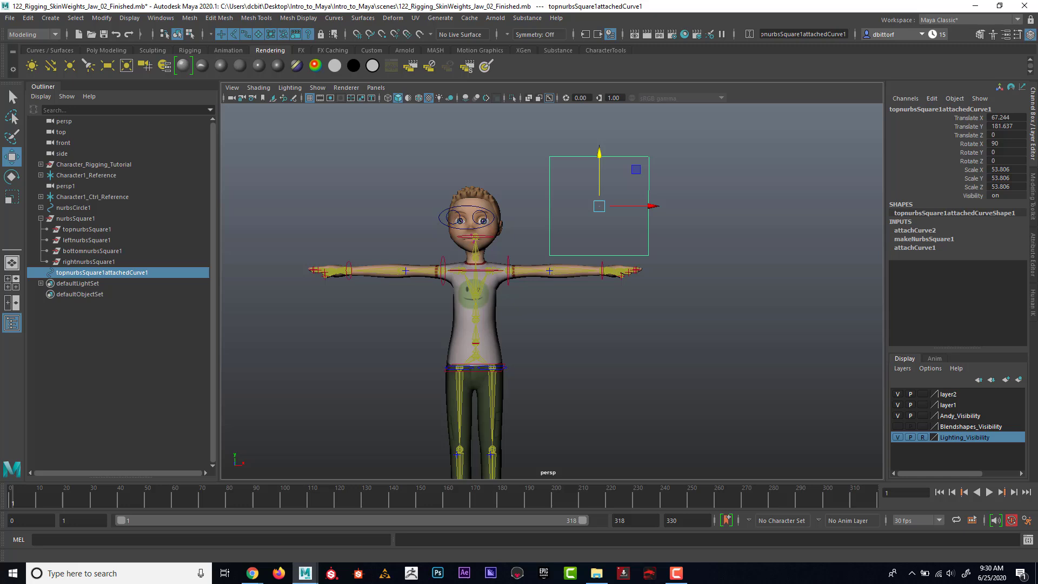
- Scale the square curve into a wide rectangular panel, about 75.9 in X, 52.5 in Y and 43.8 in Z
left_click(12, 197)
left_click_drag(649, 206, 652, 227)
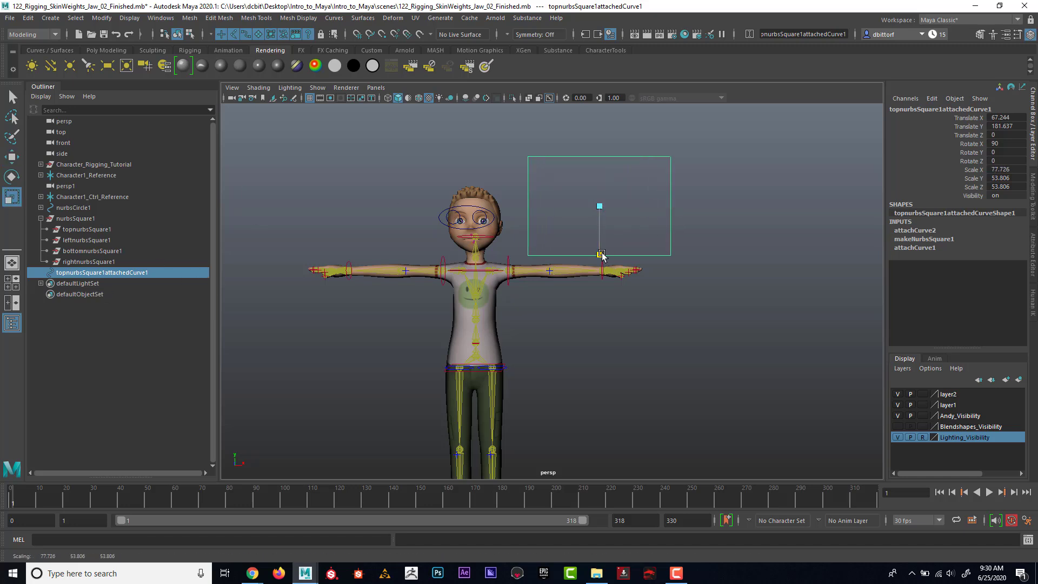
left_click_drag(601, 255, 511, 244)
left_click_drag(511, 244, 538, 241, "alt")
right_click_drag(537, 241, 574, 246, "alt")
middle_click_drag(574, 246, 573, 264, "alt")
right_click_drag(573, 264, 623, 284, "alt")
middle_click_drag(613, 263, 609, 311, "alt")
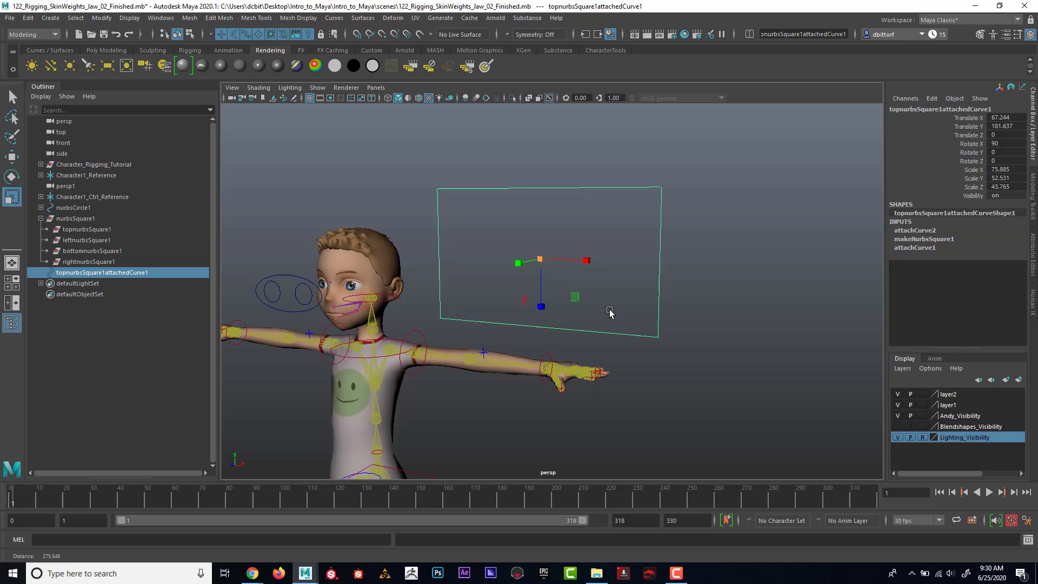
- Duplicate the panel curve and scale the copy into a narrow upright slot, about 7 in X, 25.3 in Y and 21.1 in Z
right_click_drag(610, 312, 614, 308, "alt")
key("ctrl+d")
left_click_drag(539, 257, 451, 259)
left_click_drag(585, 258, 521, 259)
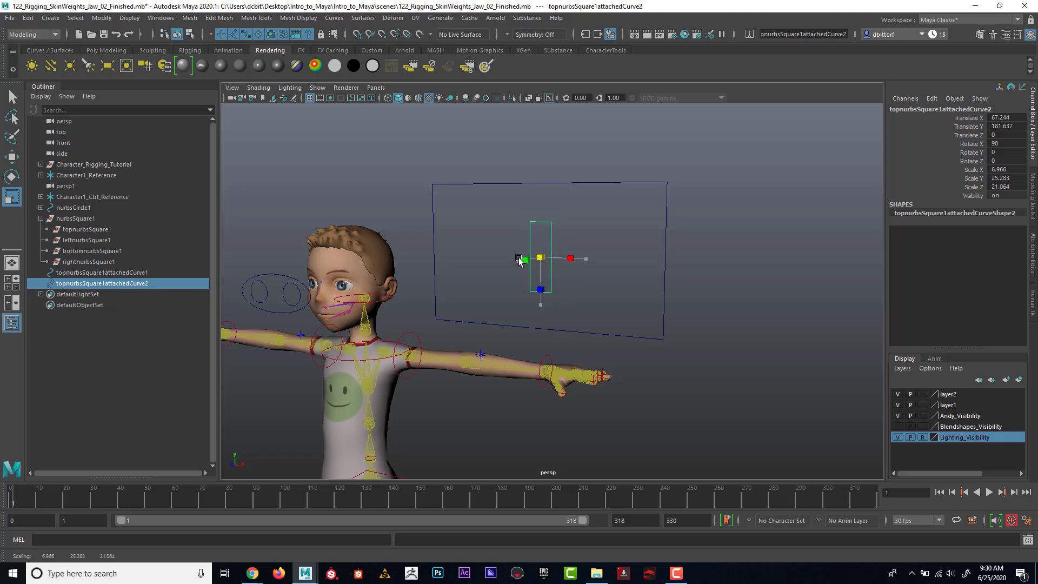
- Move the narrow slot into the panel's lower left area, at about X 43.3 and Y 173.5
key("w")
left_click_drag(539, 210, 543, 233)
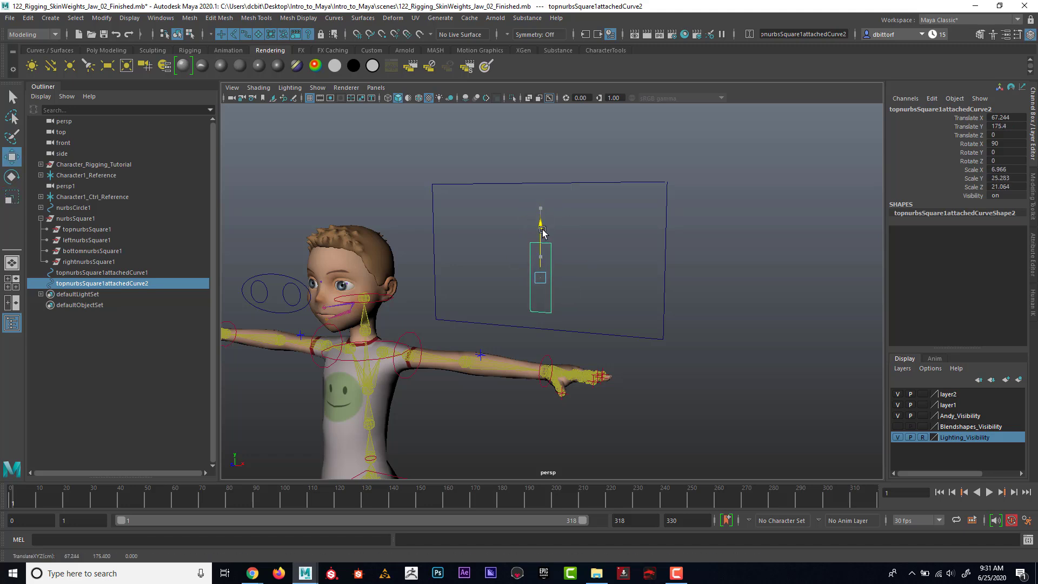
left_click_drag(588, 287, 531, 318)
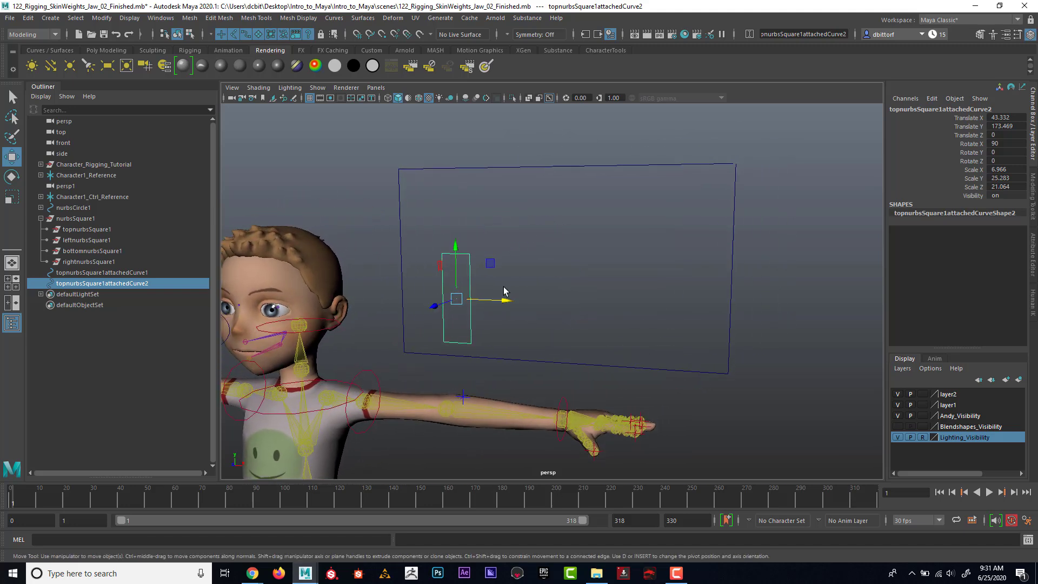
- Duplicate the slot twice along X, placing the copies beside it at about X 52.9 and X 62.5
key("shift+d")
key("ctrl+z")
left_click_drag(491, 293, 536, 278, "shift")
left_click(600, 285)
left_click(549, 272)
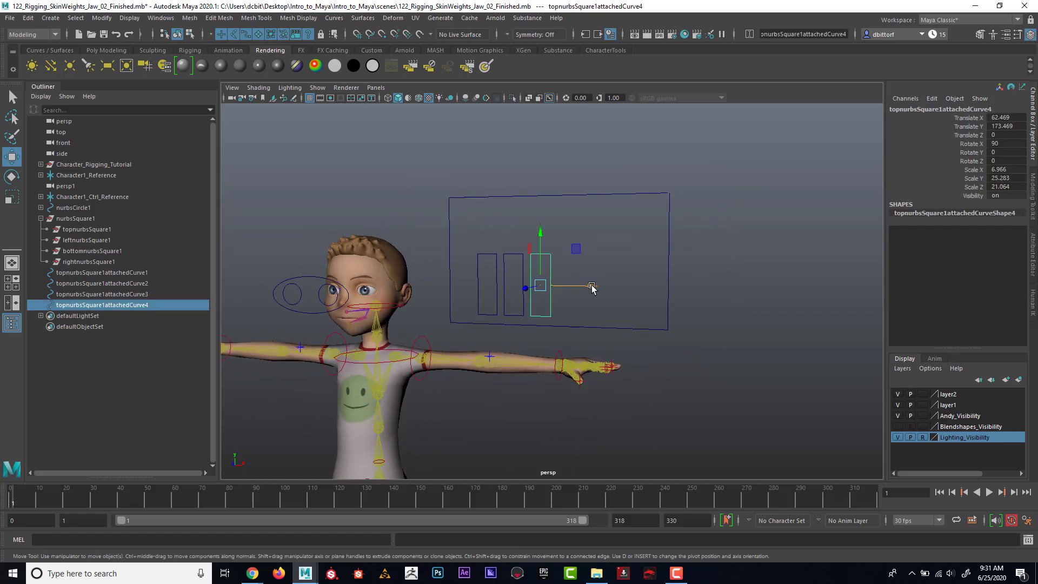
- Space the three slots evenly across the panel by moving the second one along X and the third to about X 74.9
left_click(523, 264)
mouse_move(505, 286)
left_mouse_down("alt")
mouse_move(505, 276)
mouse_move(518, 285)
mouse_move(498, 287)
left_mouse_up("alt")
middle_click_drag(498, 287, 530, 267, "alt")
right_click_drag(530, 267, 560, 279, "alt")
middle_click_drag(561, 279, 560, 303, "alt")
right_click_drag(559, 303, 607, 301, "alt")
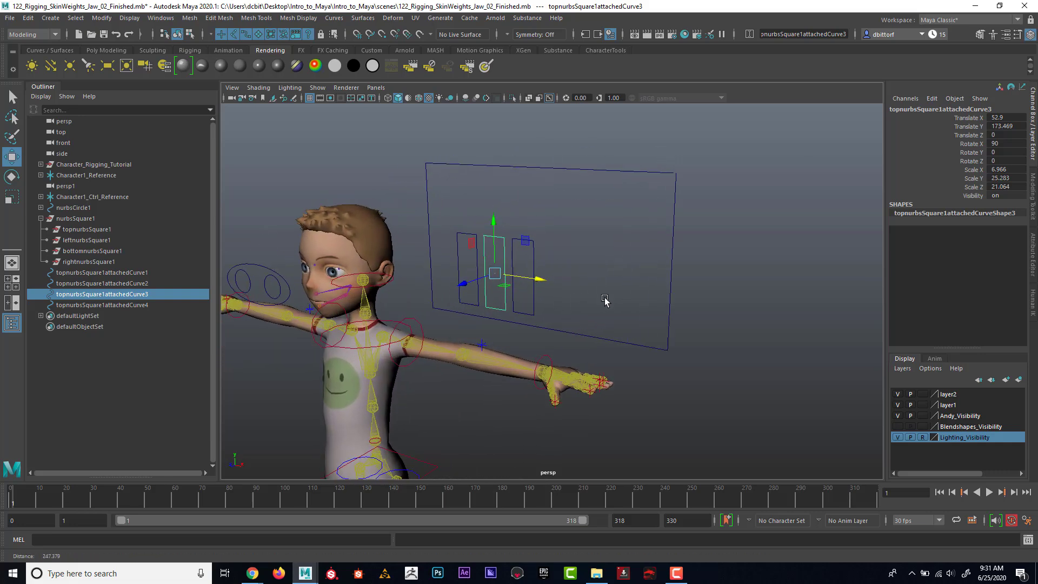
left_click_drag(607, 300, 610, 284, "alt")
left_click_drag(570, 239, 577, 238, "alt")
middle_click_drag(577, 238, 595, 224, "alt")
left_click_drag(609, 238, 682, 280, "alt")
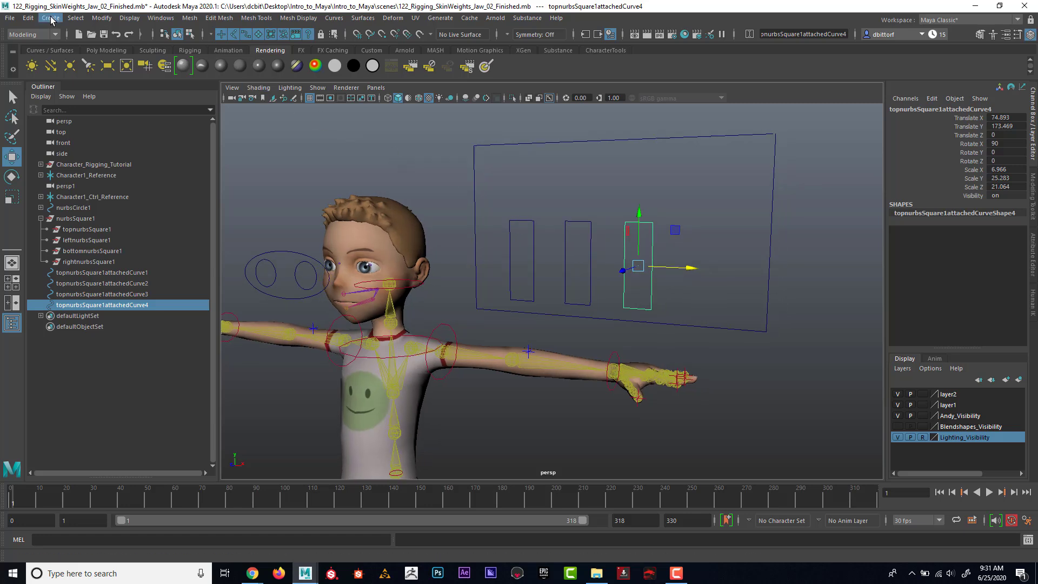
- Create a NURBS circle and move it up to the slots, at about X 51 and Y 167.9
left_click(51, 18)
mouse_move(132, 53)
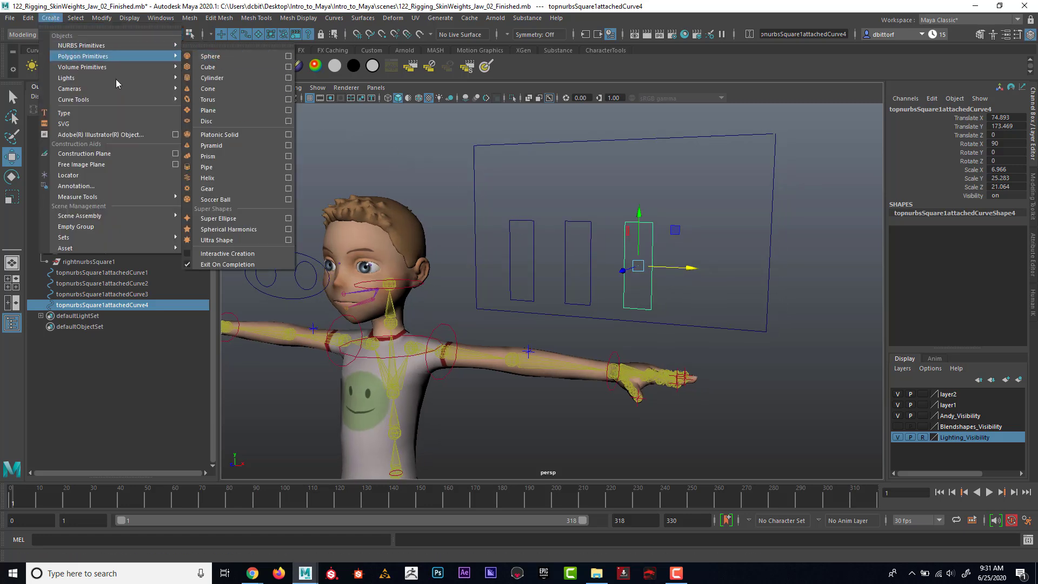
left_click(245, 109)
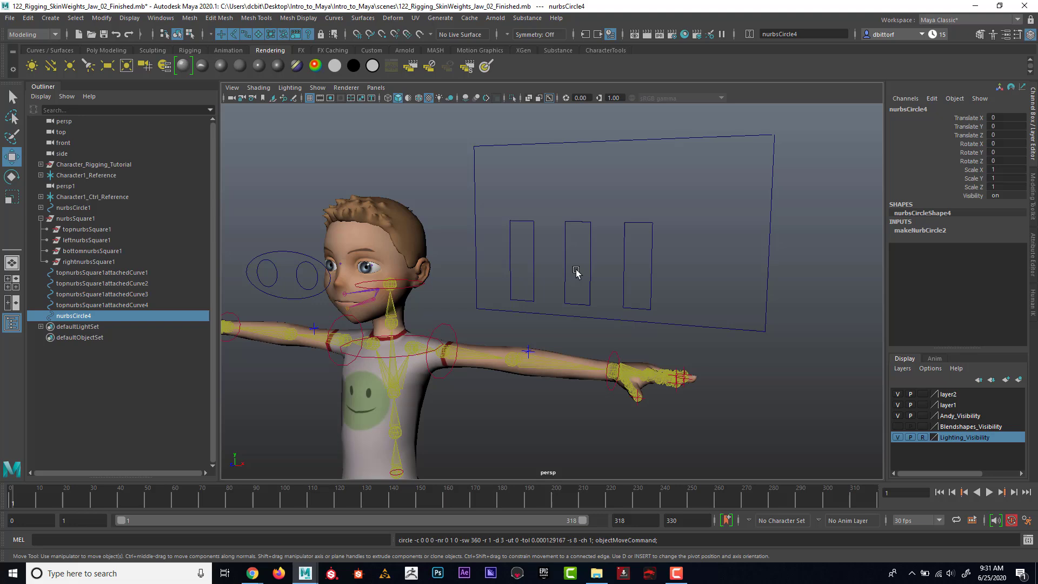
scroll(537, 359, "down", 5)
left_click_drag(565, 398, 600, 400)
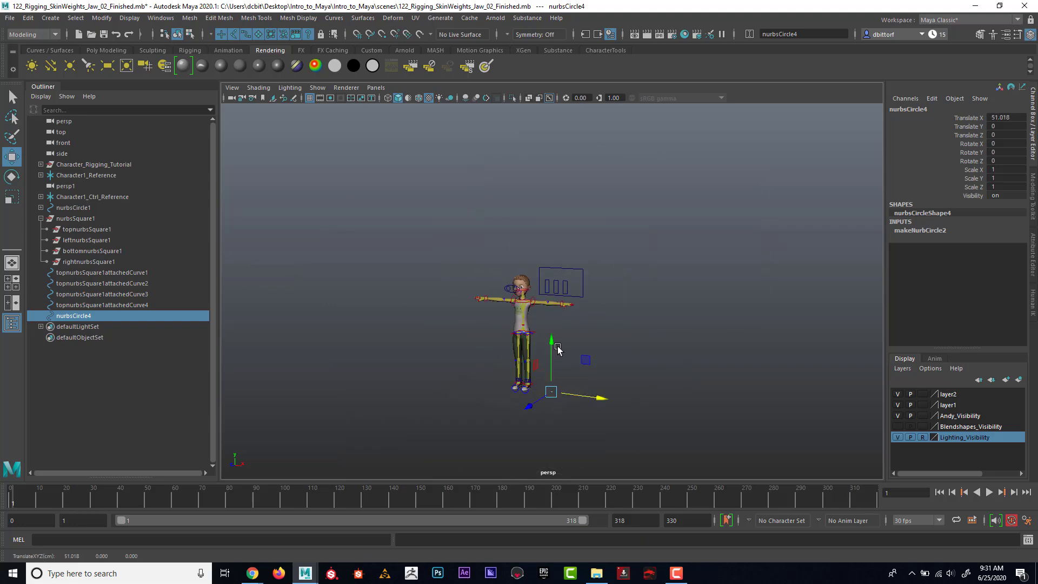
left_click_drag(558, 348, 554, 258)
key("f")
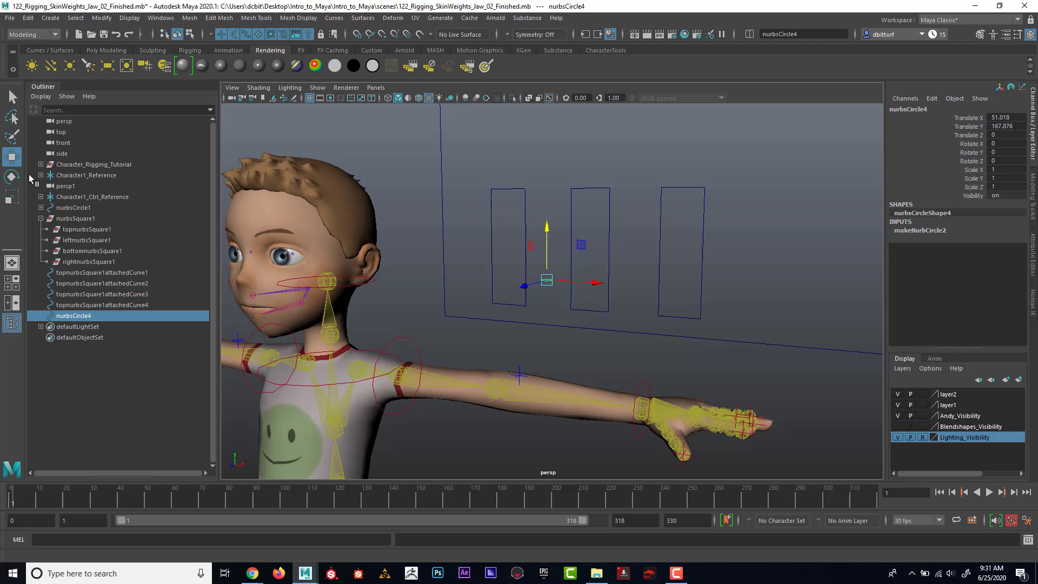
- Rotate the circle upright by setting its Rotate X to 90
key("e")
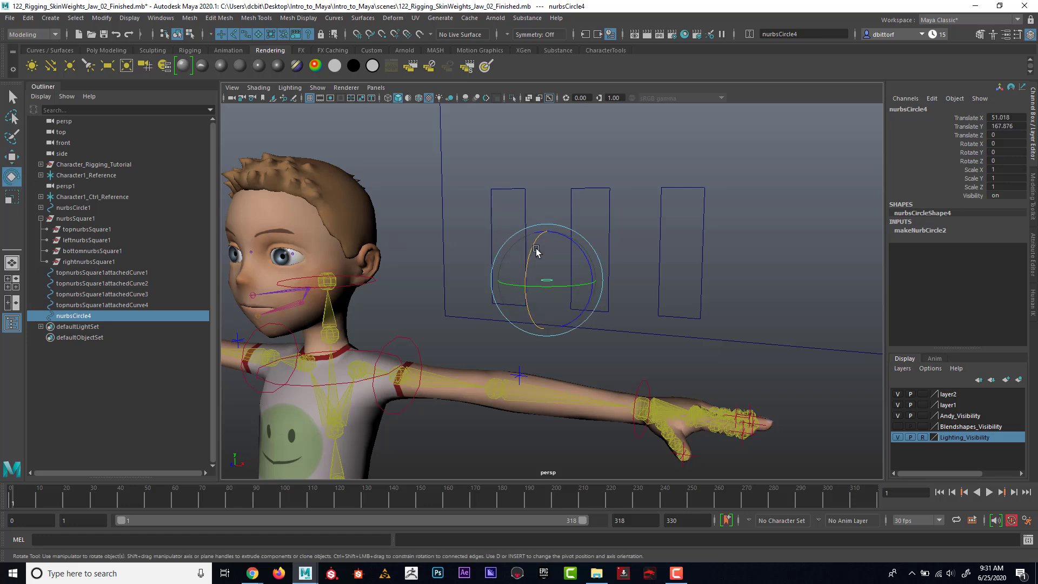
left_click_drag(535, 251, 627, 270)
left_click(1014, 143)
type("9")
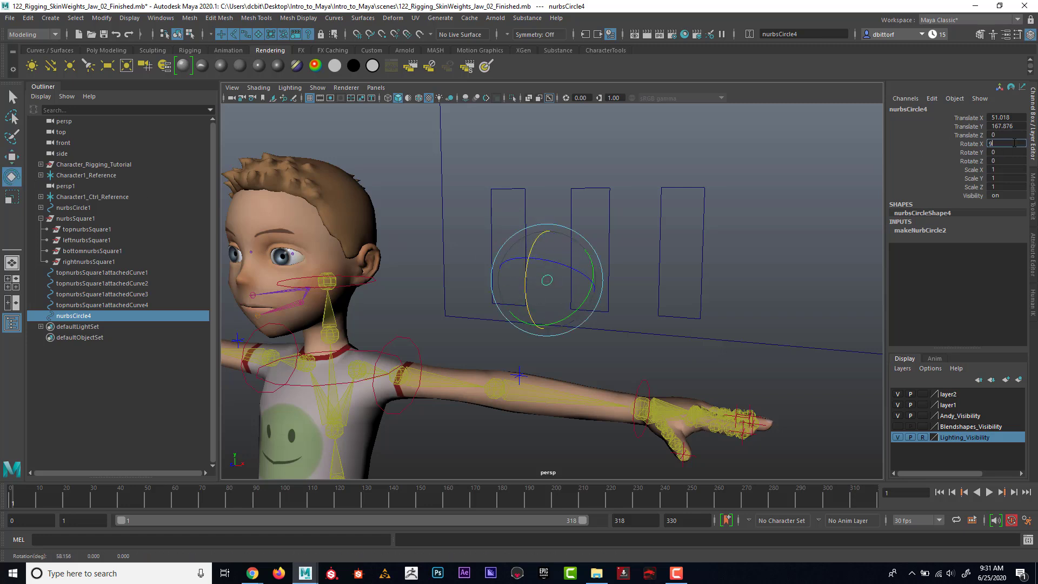
type("0")
key("Return")
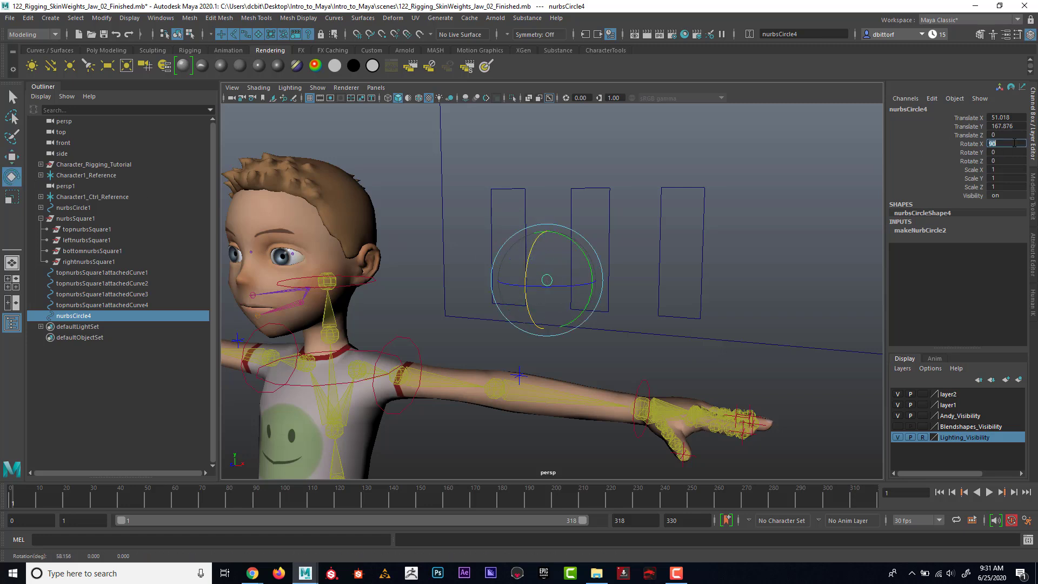
- Center the circle in the first slot at about X 43.2 and scale it uniformly to about 2.26
left_click(8, 156)
left_click_drag(596, 284, 589, 263)
left_click(12, 197)
left_click(12, 158)
scroll(540, 260, "up", 4)
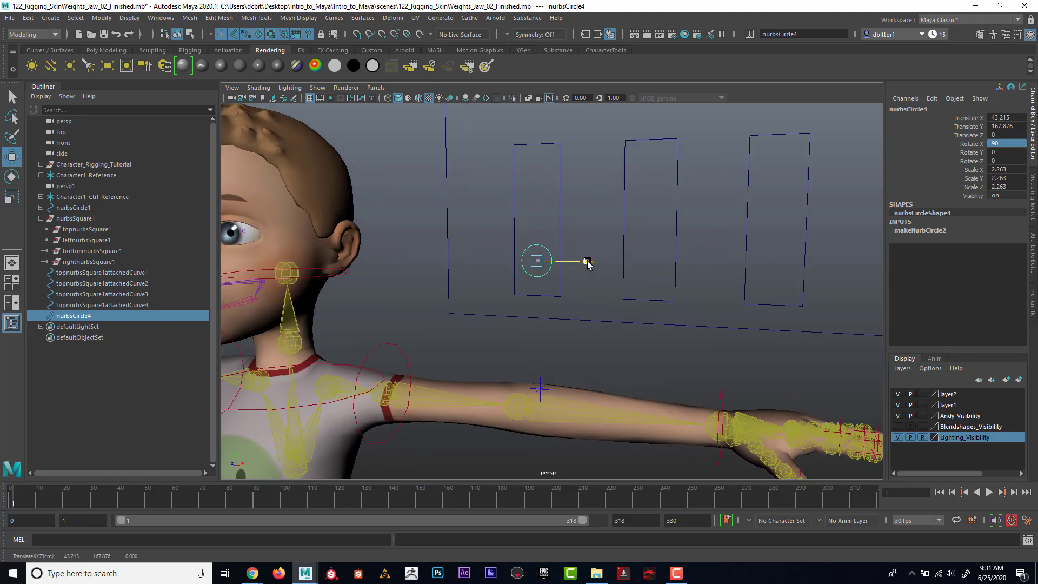
- Lower the circle to the slot's bottom at about Y 166.5 and duplicate it into the second and third slots
left_click_drag(540, 212, 712, 312)
scroll(554, 303, "up", 4)
key("ctrl+d")
key("ctrl+d")
right_click_drag(783, 283, 656, 266, "alt")
mouse_move(656, 266)
left_mouse_down("alt")
mouse_move(674, 265)
mouse_move(663, 262)
left_mouse_up("alt")
right_click_drag(663, 261, 678, 257, "alt")
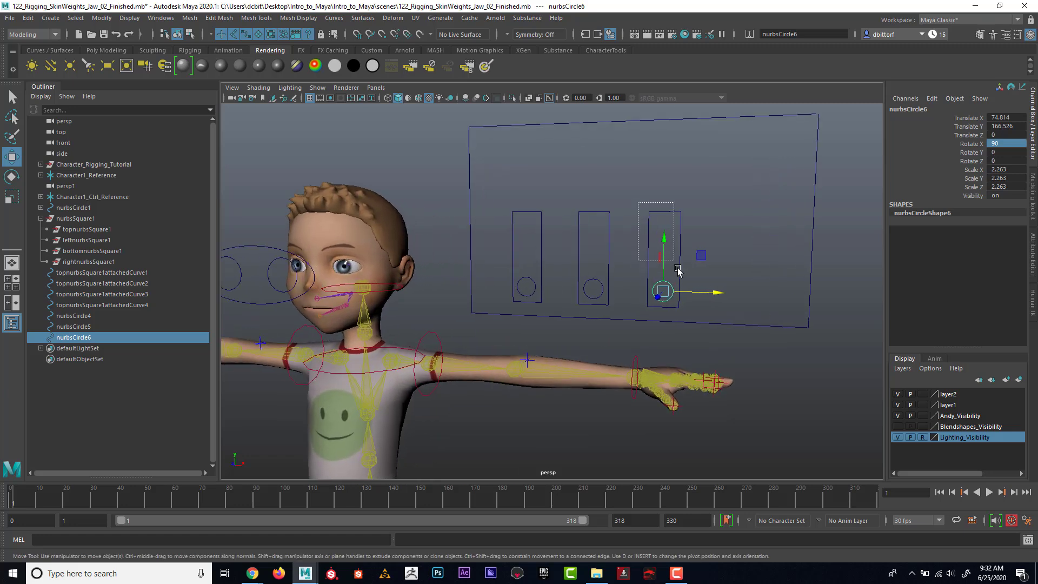
- Select the third slot with its circle and duplicate both along X as a fourth slider, its circle at about X 91
left_click_drag(678, 270, 799, 292, "shift")
key("ctrl+d")
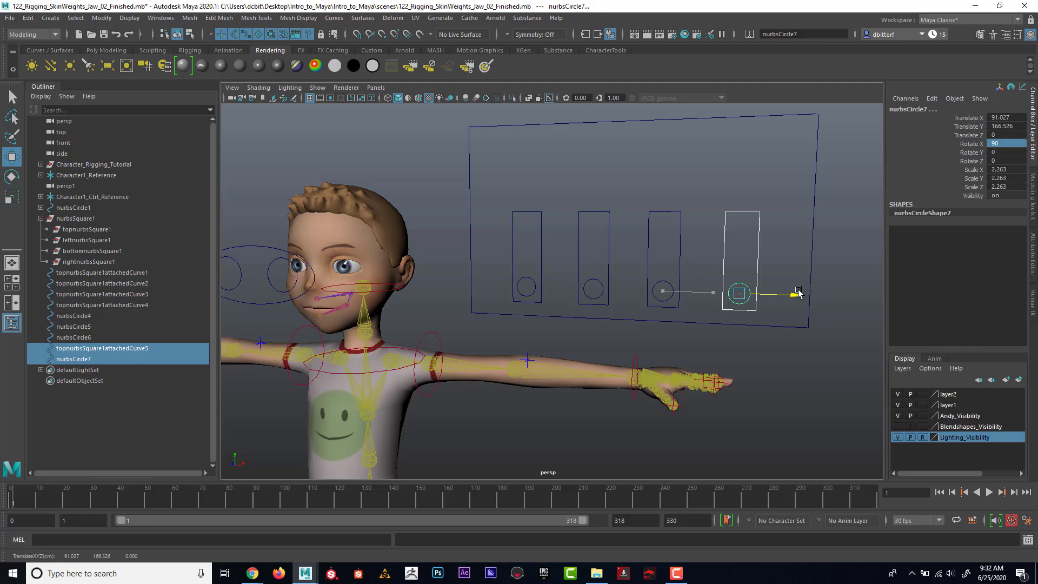
left_click(779, 344)
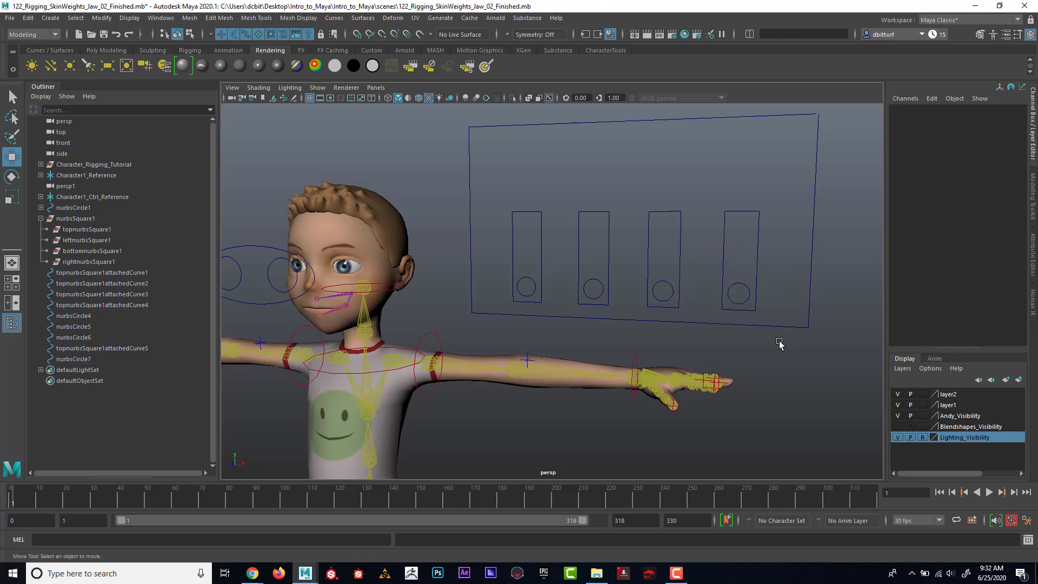
- Create a Type object and set its text to "Face Controls"
right_click_drag(759, 327, 553, 328, "alt")
left_click_drag(552, 327, 623, 330, "alt")
right_click_drag(623, 330, 689, 340, "alt")
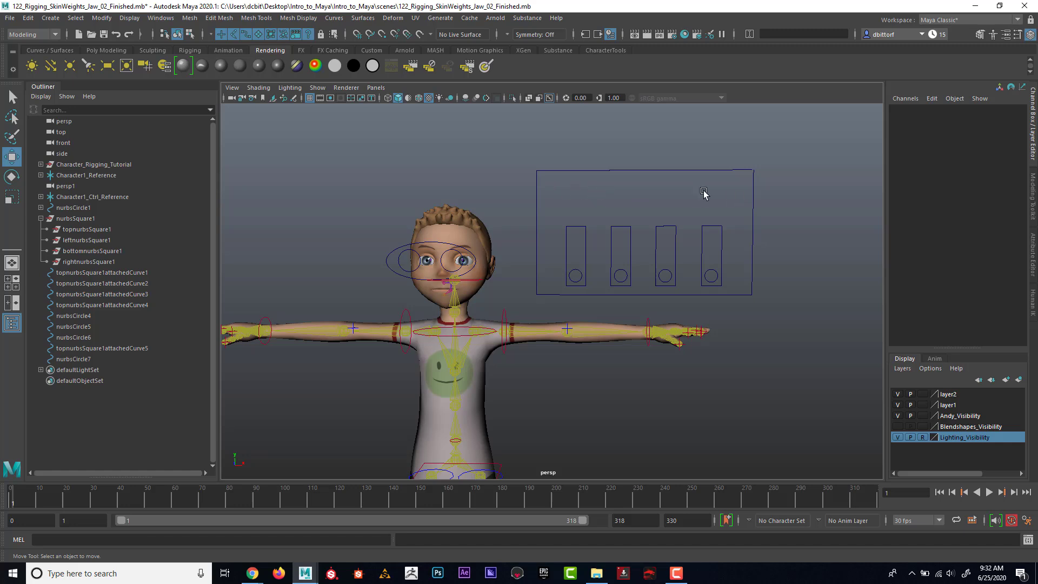
left_click(54, 19)
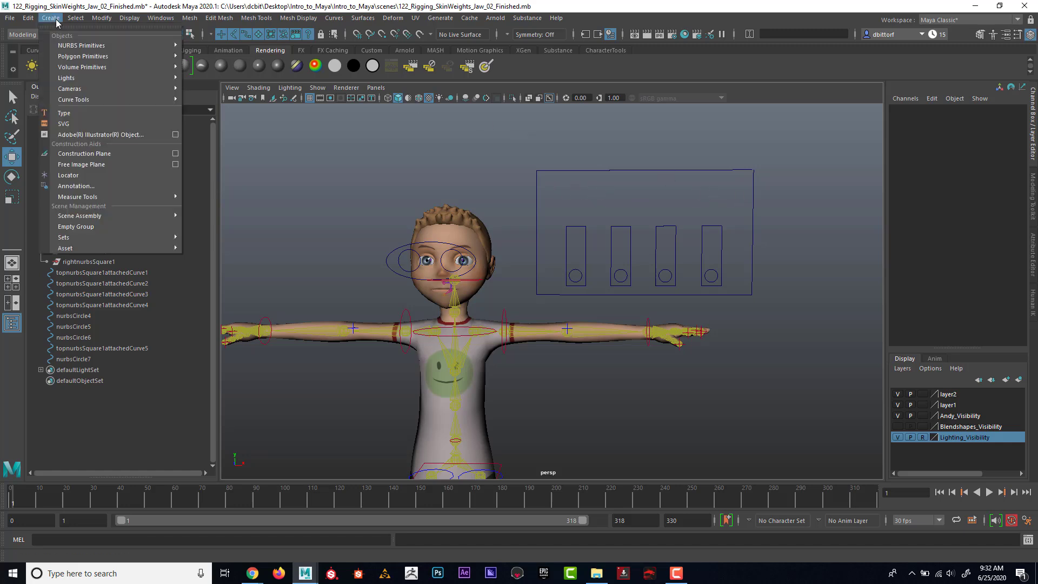
left_click(84, 114)
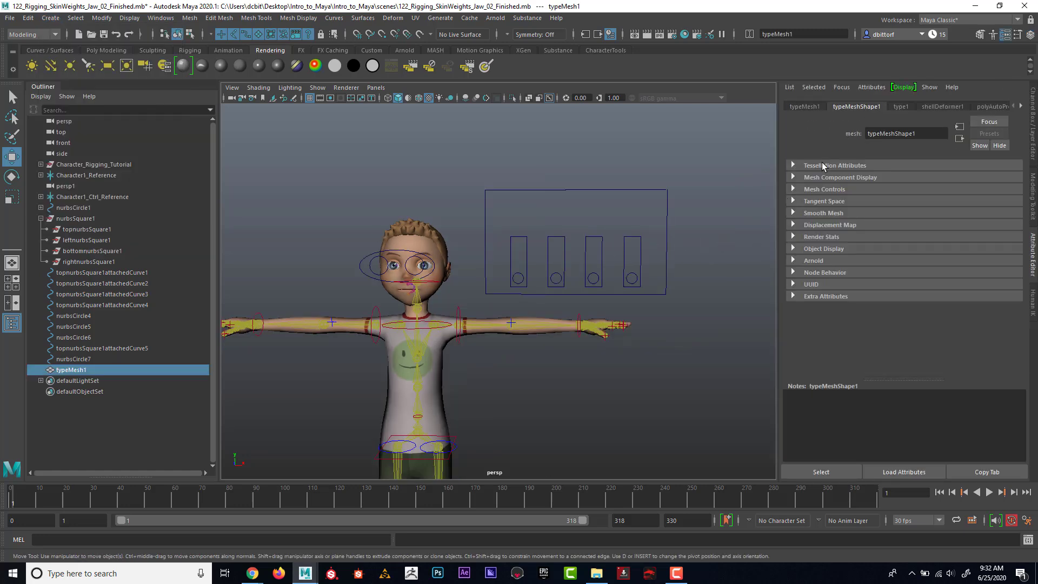
left_click(901, 107)
left_click_drag(843, 178, 760, 182)
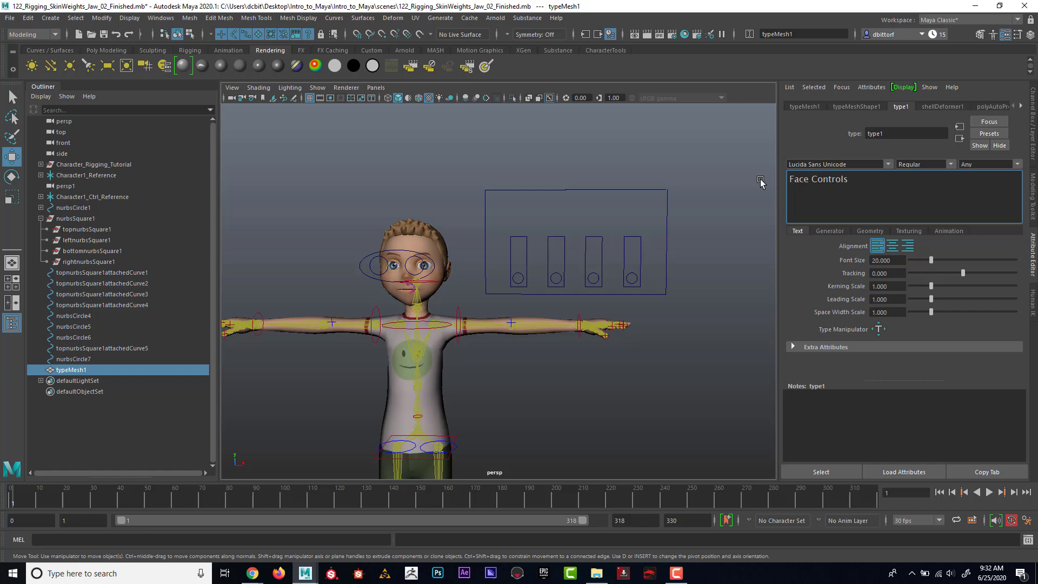
- Generate curves from the "Face Controls" type in its geometry mesh settings
left_click(867, 232)
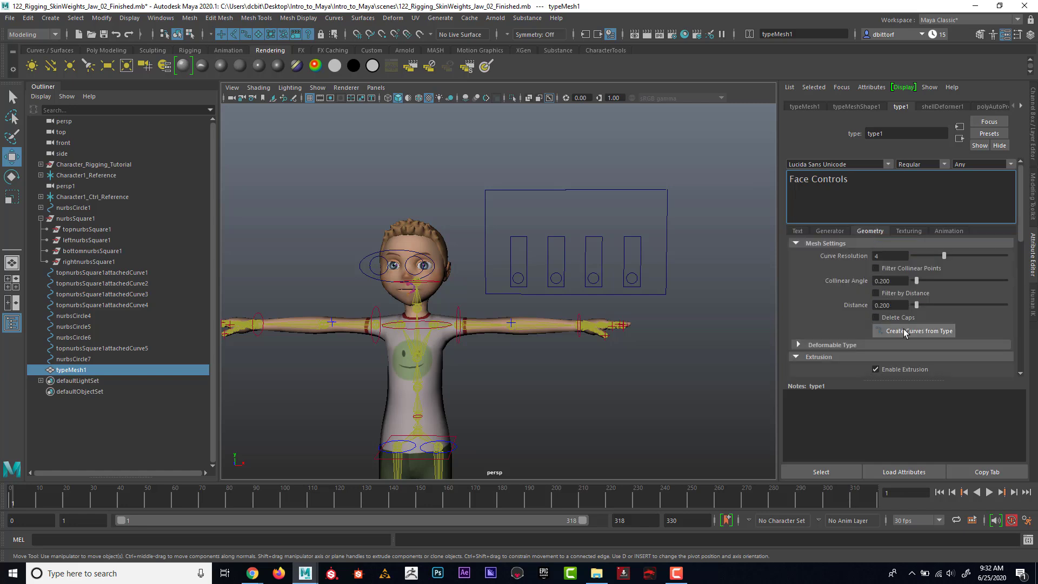
scroll(587, 338, "down", 6)
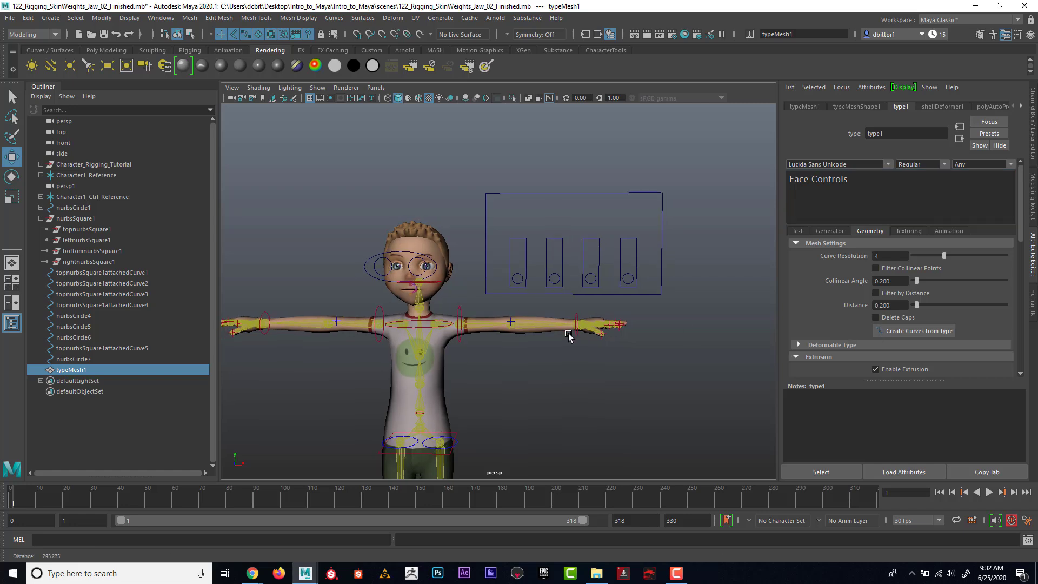
scroll(611, 318, "up", 3)
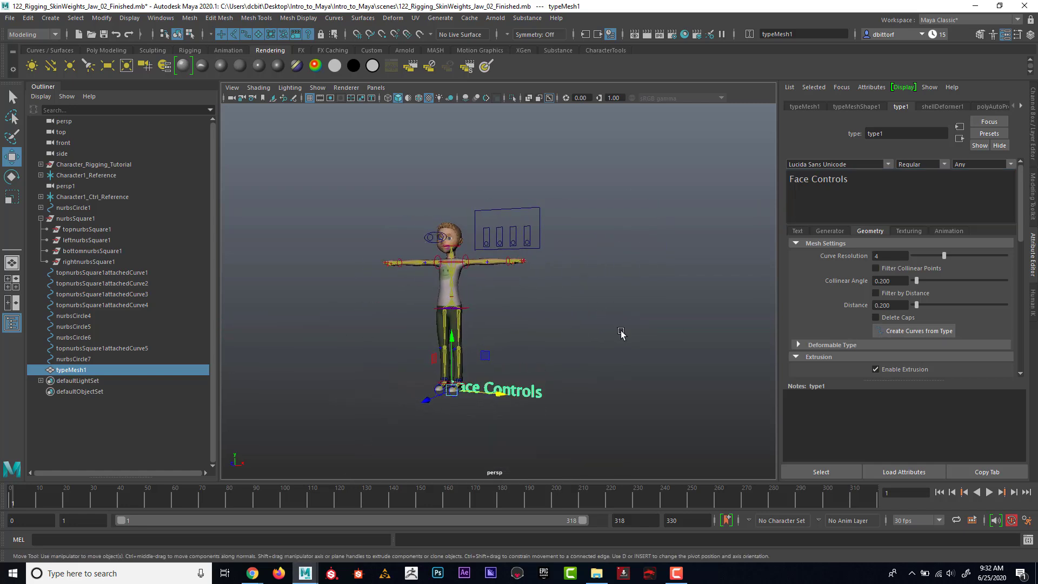
left_click(908, 328)
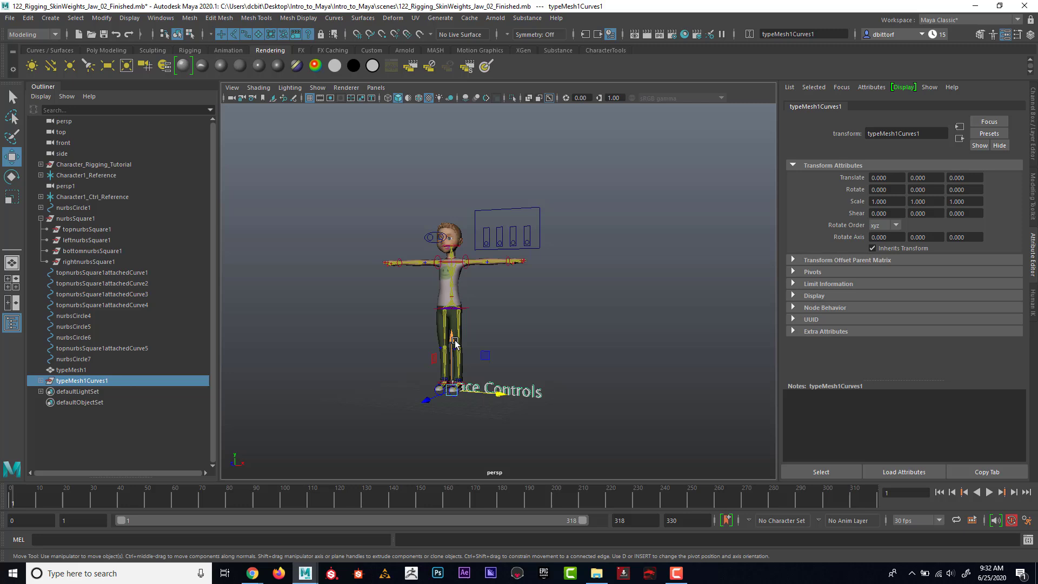
- Move the text curves above the sliders, to about X 31.5 and Y 190.7, and scale them uniformly to about 0.65
left_click_drag(455, 342, 474, 172)
left_click_drag(498, 220, 446, 222)
key("r")
right_click_drag(512, 312, 696, 309, "alt")
left_click_drag(613, 280, 588, 328, "alt")
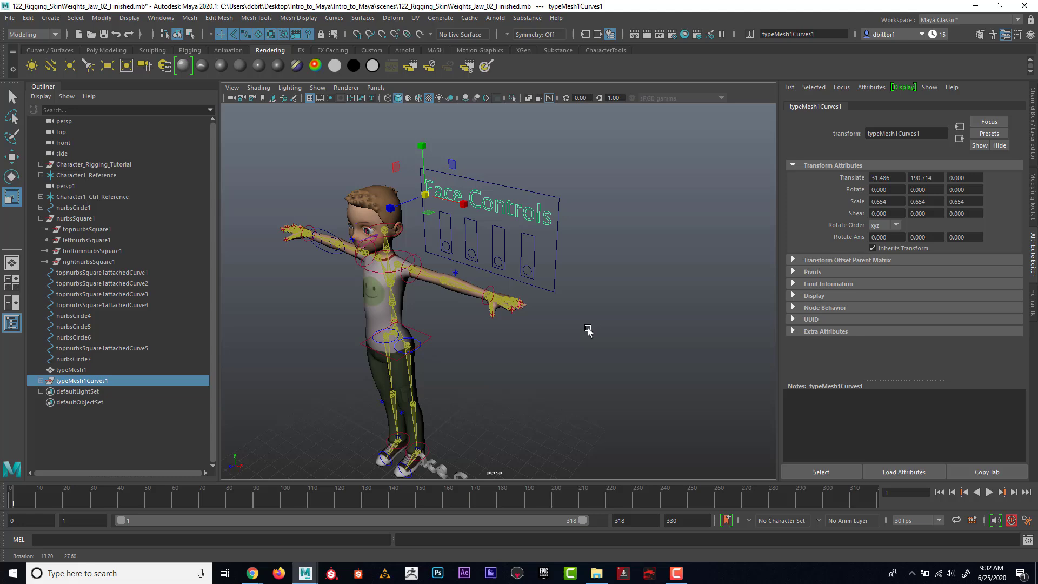
- Delete the original "Face Controls" type mesh at the character's feet
right_click_drag(588, 329, 695, 336, "alt")
left_click_drag(695, 336, 642, 285, "alt")
right_click_drag(642, 285, 540, 294, "alt")
middle_click_drag(540, 294, 514, 227, "alt")
right_click_drag(514, 227, 492, 222, "alt")
left_click_drag(491, 222, 527, 211, "alt")
left_click(516, 392)
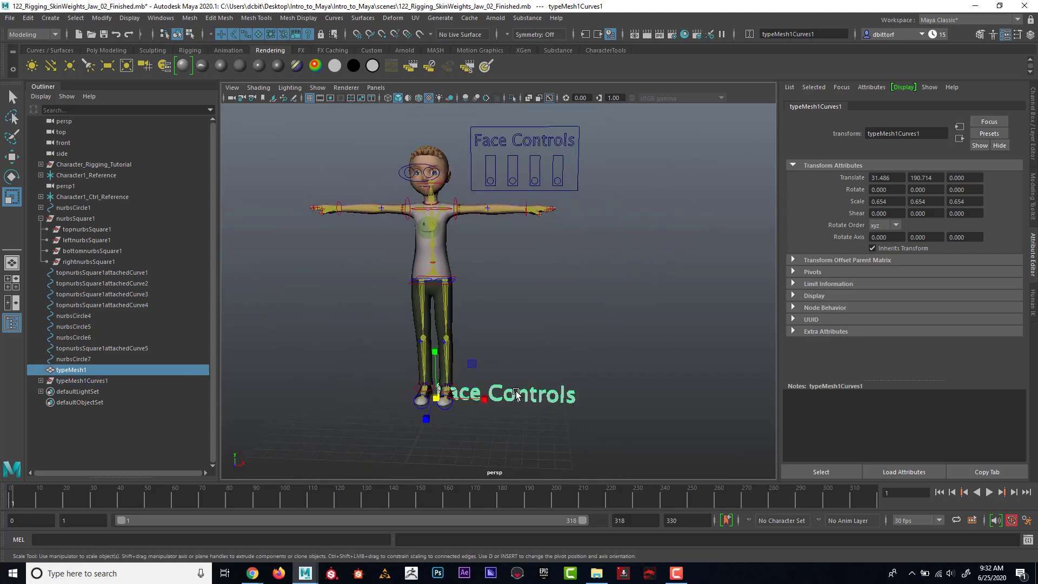
key("Delete")
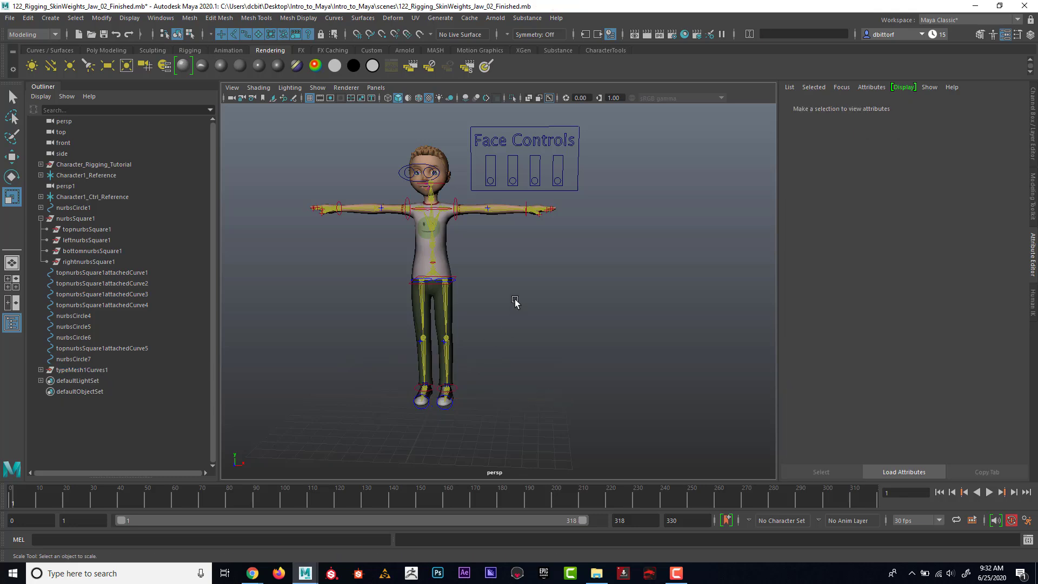
- Open the Shape Editor to show the character's blend shape targets
right_click_drag(507, 260, 463, 280, "alt")
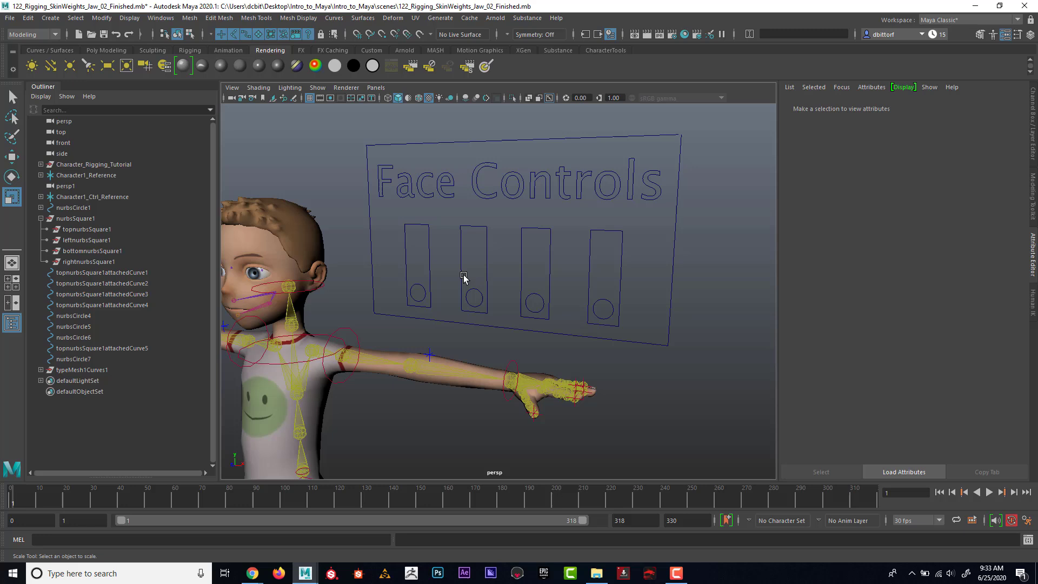
middle_click_drag(463, 280, 517, 256, "alt")
right_click_drag(516, 256, 455, 250, "alt")
left_click(160, 18)
mouse_move(188, 57)
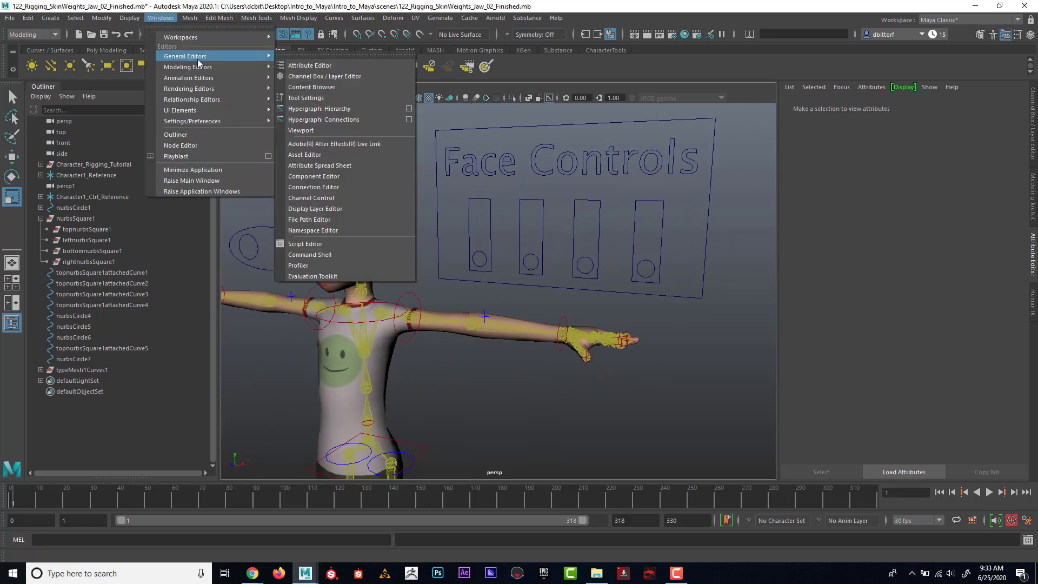
mouse_move(200, 78)
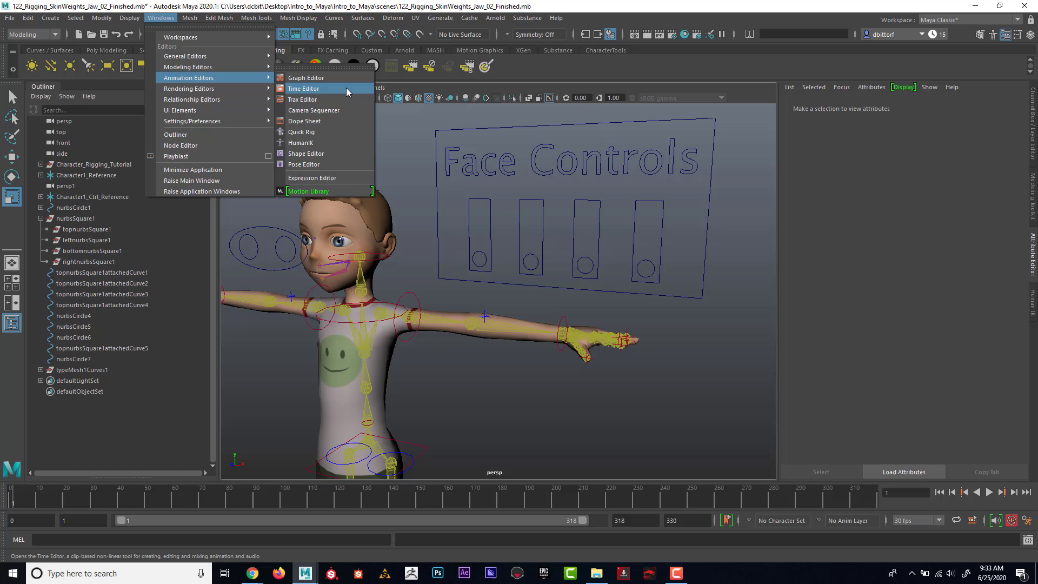
left_click(336, 153)
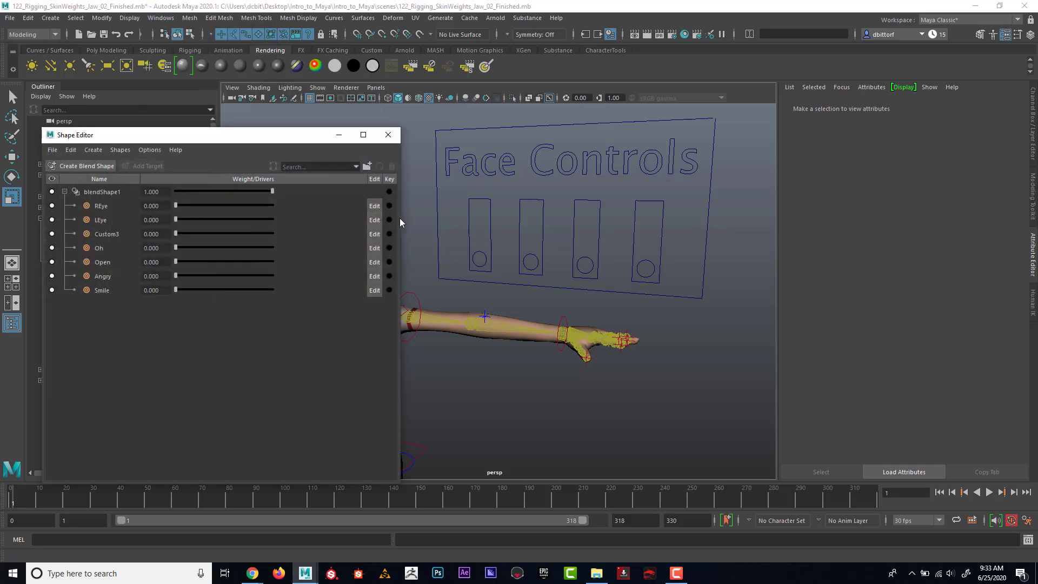
- Create a 3D type reading SMILE and generate curves from it
left_click_drag(400, 219, 295, 214)
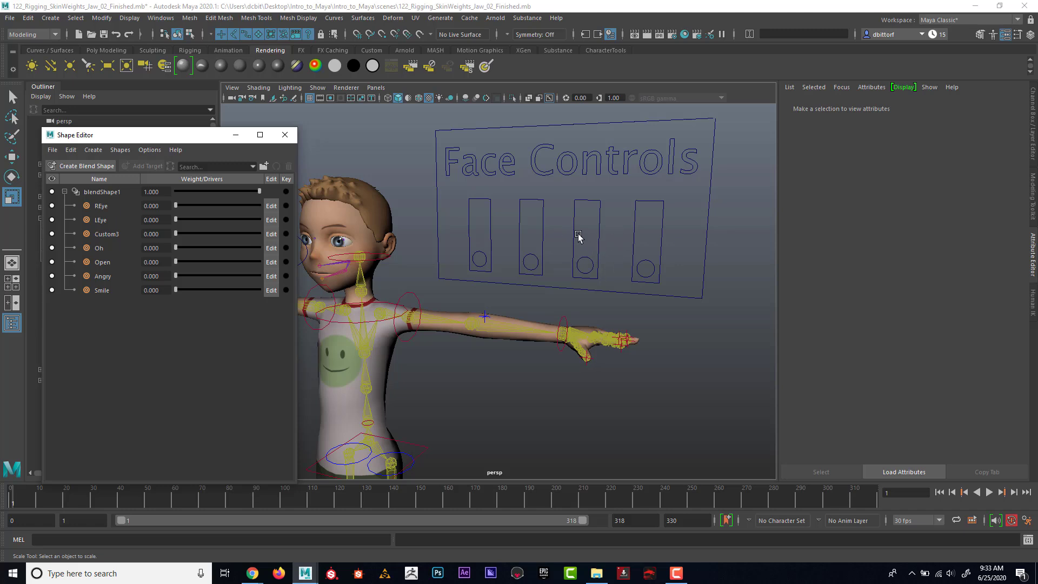
left_click(101, 18)
mouse_move(54, 20)
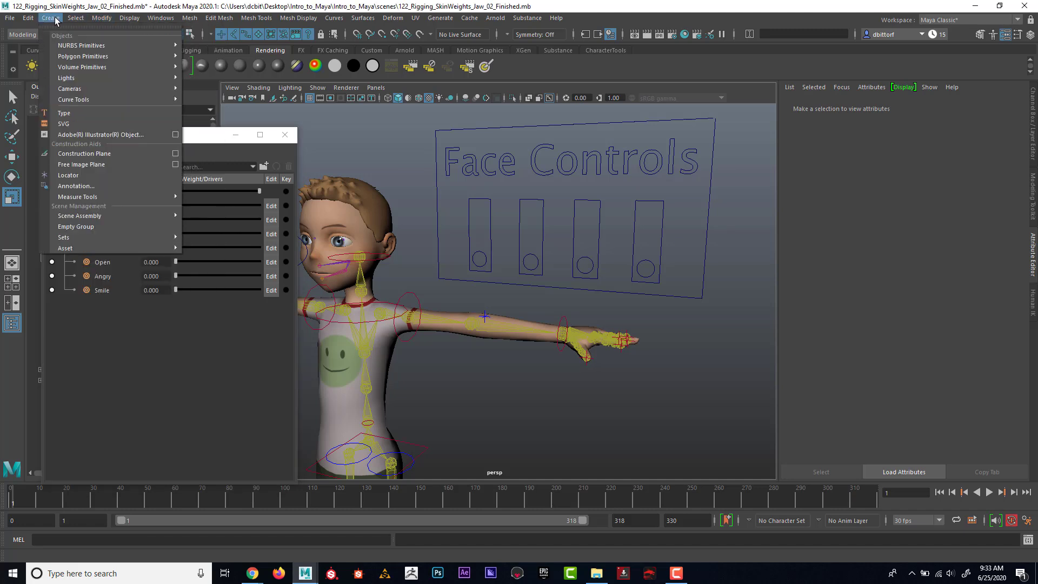
left_click(92, 113)
key("a")
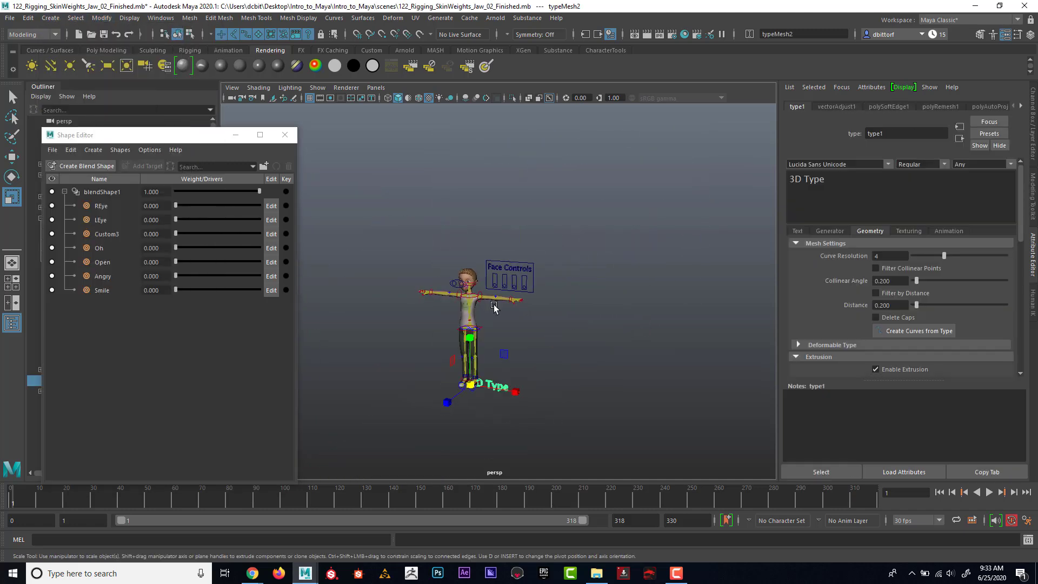
left_click_drag(840, 180, 774, 177)
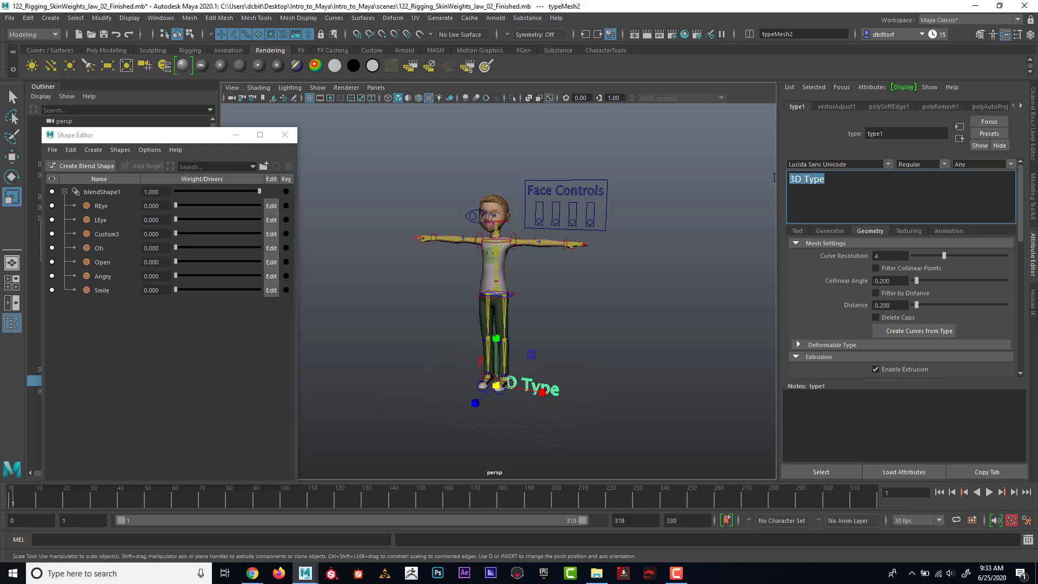
type("SMILE")
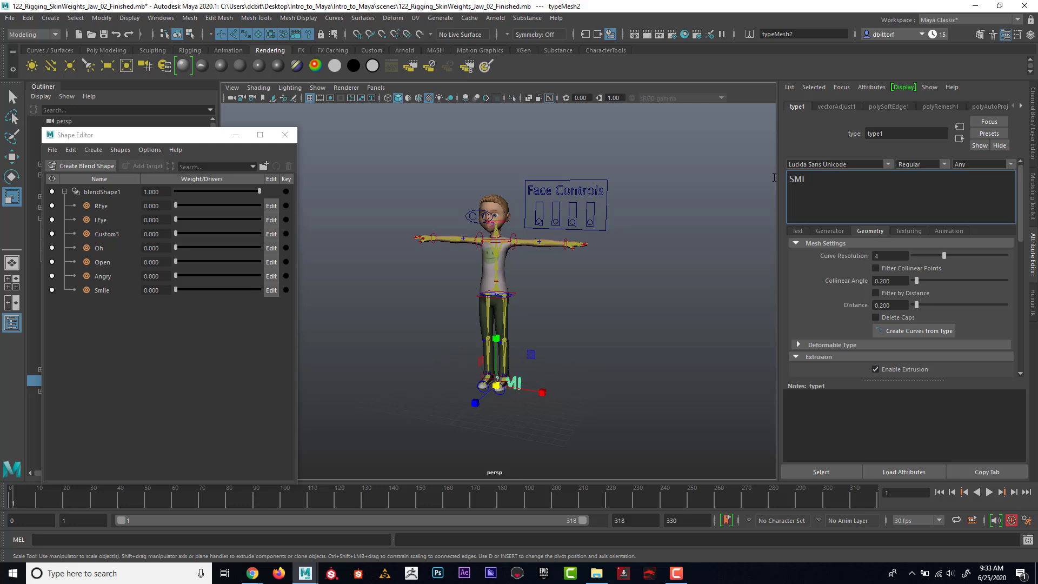
left_click(919, 330)
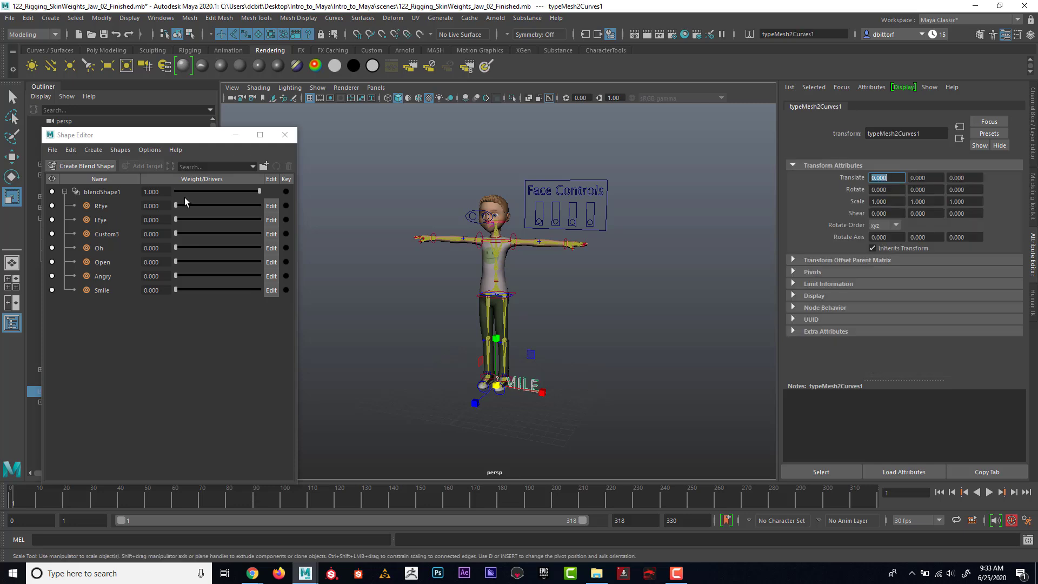
- Raise the SMILE curves above the character's head to about Y 214.4 and delete the original SMILE type mesh
left_click(20, 157)
left_click_drag(495, 341, 496, 119)
left_click(541, 386)
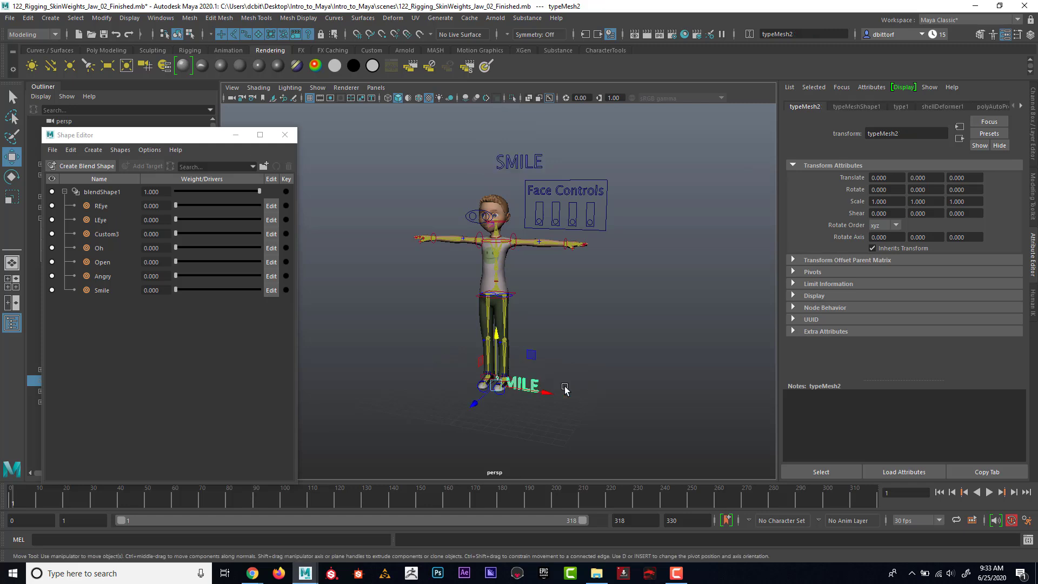
key("Delete")
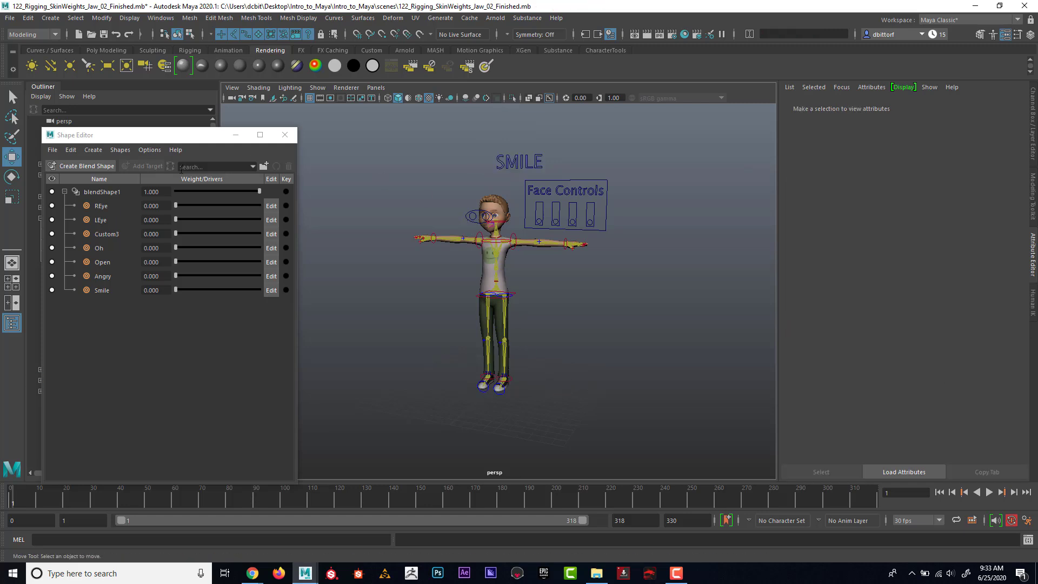
- Create a 3D type reading ANGRY and generate curves from it
left_click(50, 17)
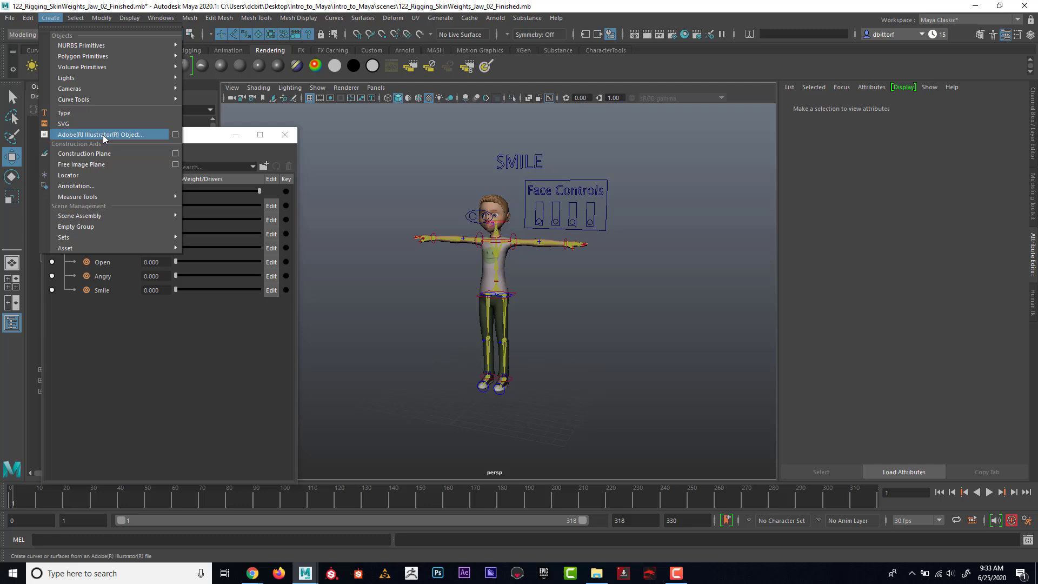
left_click(105, 115)
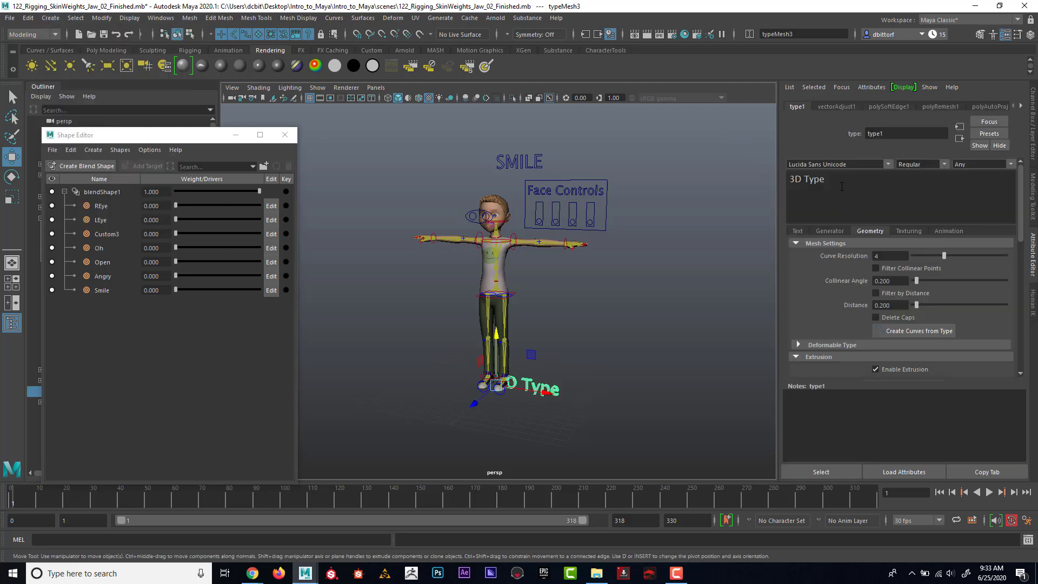
left_click_drag(845, 180, 791, 180)
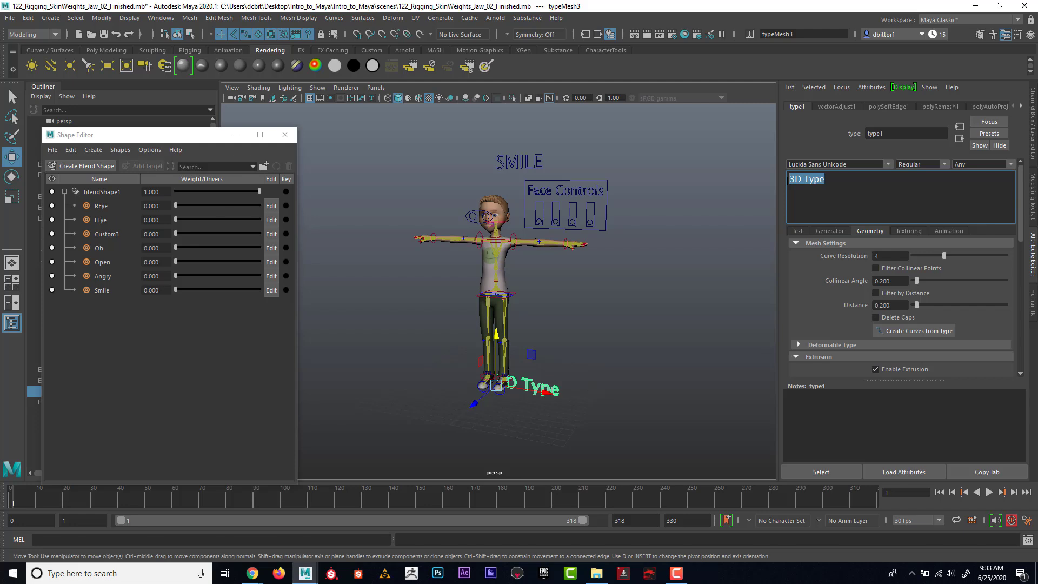
type("ANGRY")
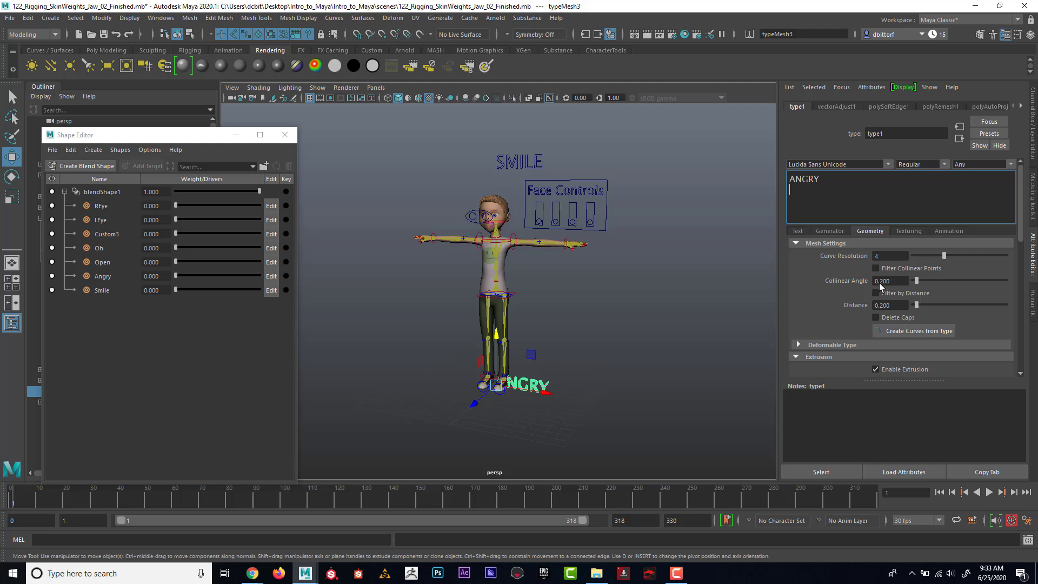
left_click(917, 332)
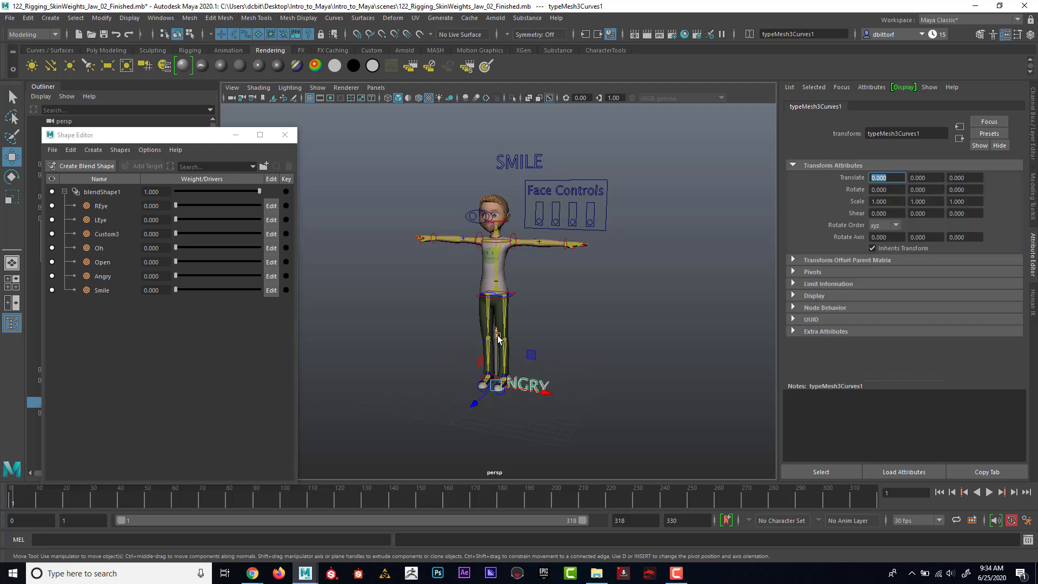
- Move the ANGRY curves beside SMILE, to about X 58.2 and Y 215.6, and delete the original ANGRY type mesh
left_click_drag(498, 338, 610, 172)
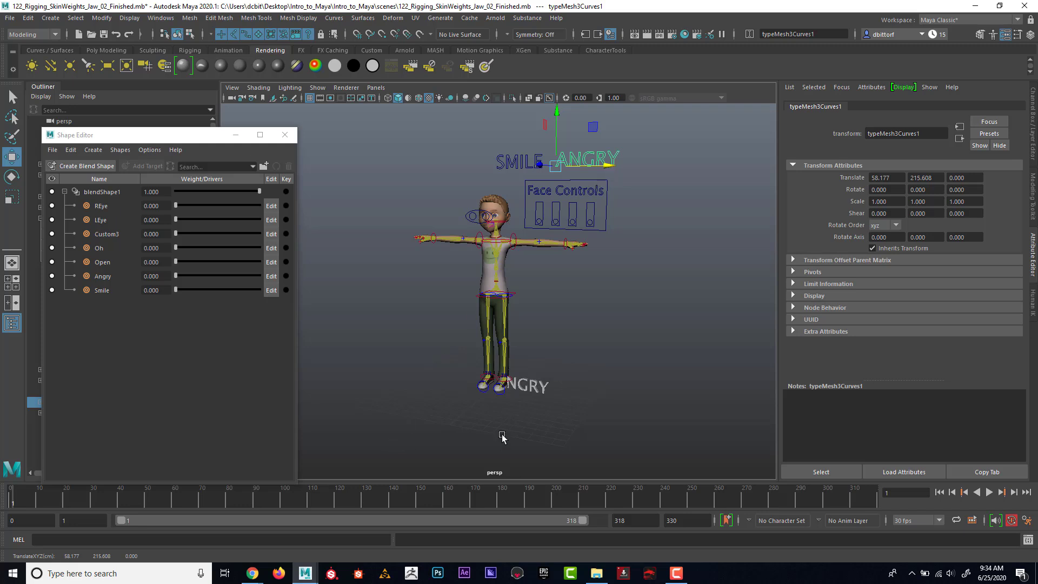
left_click(529, 381)
key("Delete")
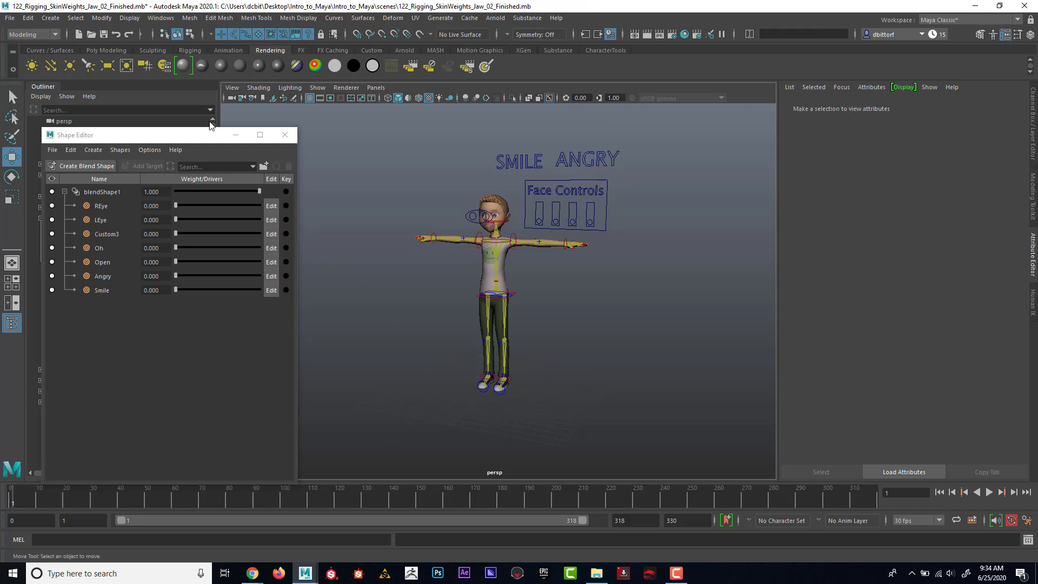
- Create a 3D type reading OPEN and generate curves from it
left_click(50, 17)
left_click(115, 112)
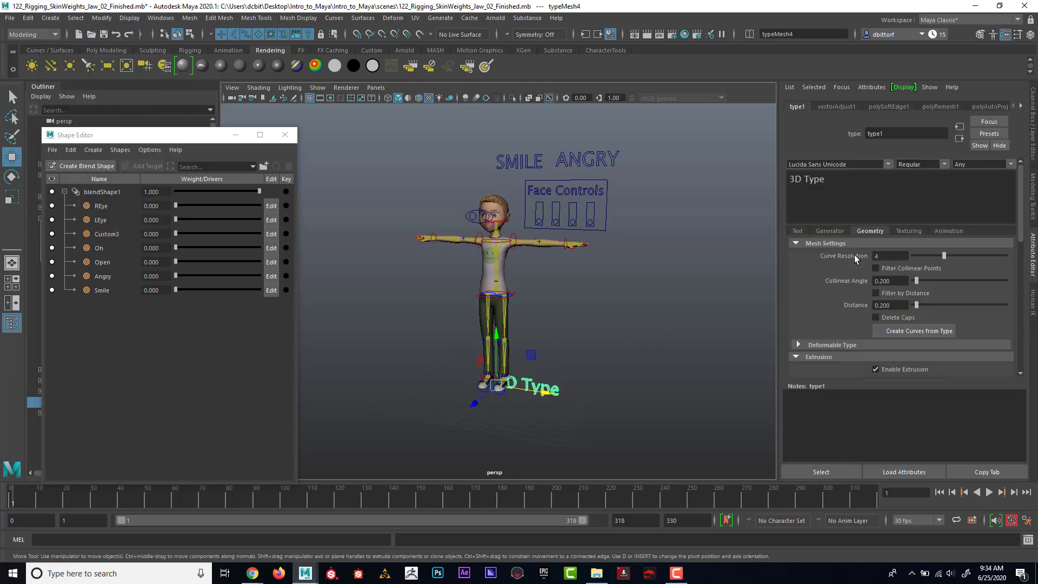
type("OPEN")
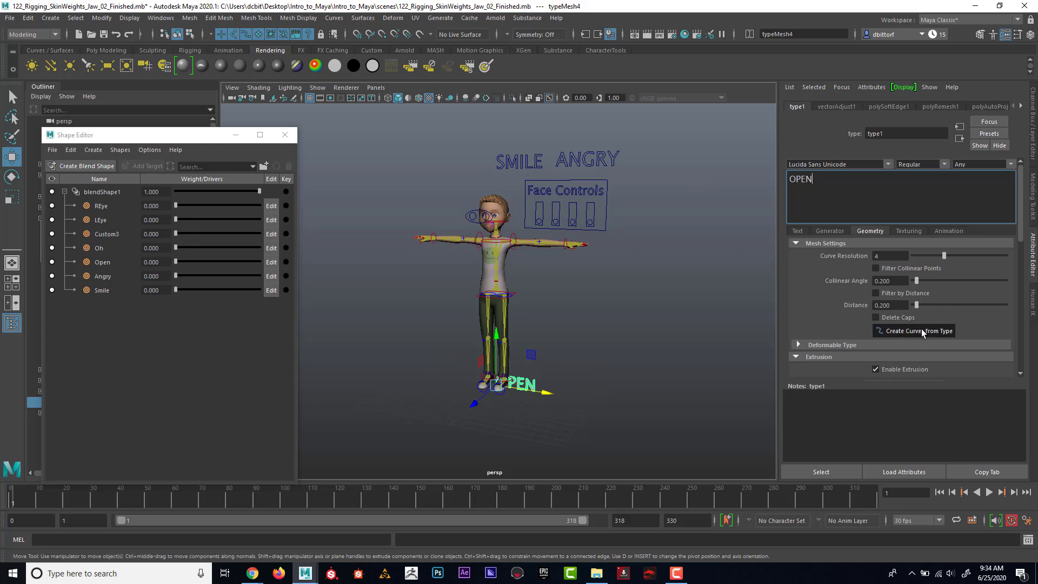
left_click(921, 330)
- Move the OPEN curves up beside the Face Controls panel, below ANGRY, and delete the original OPEN type mesh
middle_click_drag(536, 354, 670, 190)
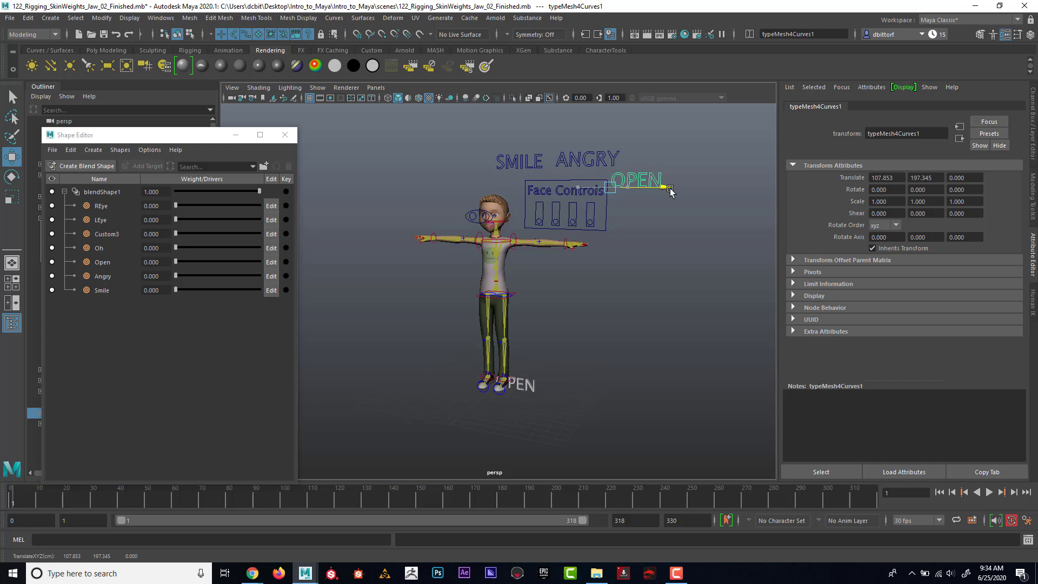
left_click(528, 384)
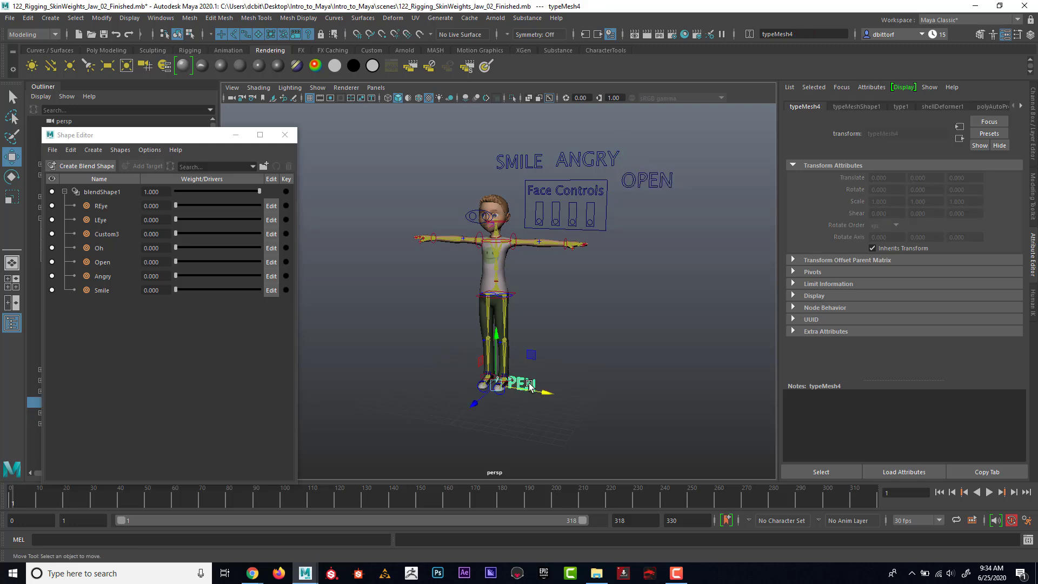
key("Delete")
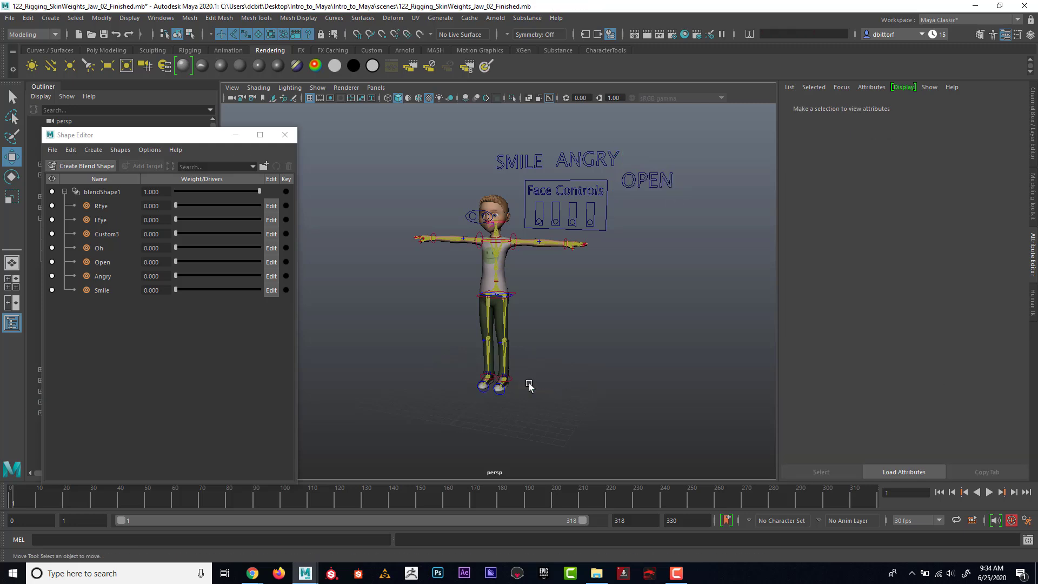
- Create a 3D type reading BLINK and generate curves from it
left_click(42, 19)
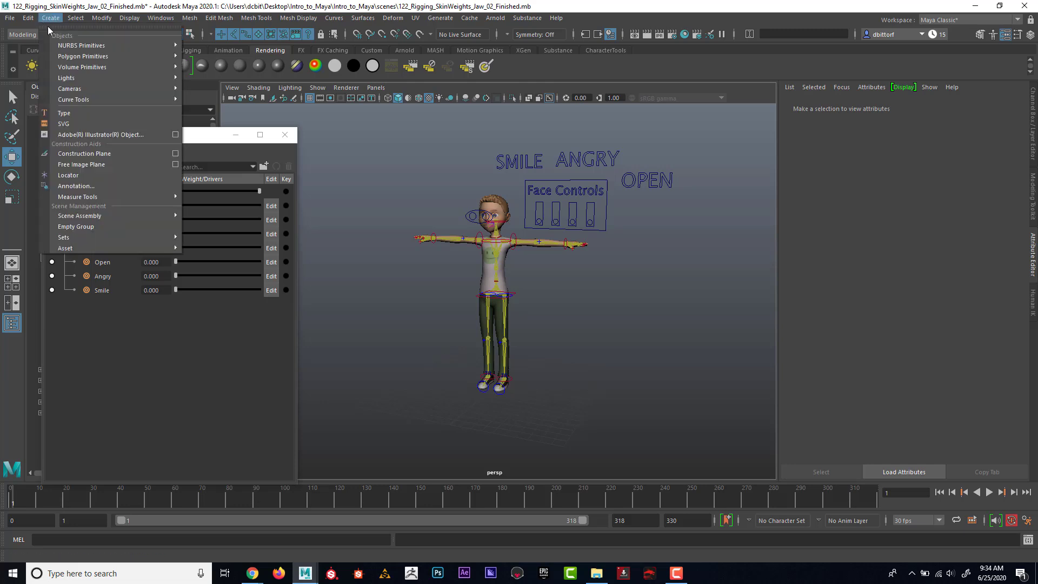
left_click(94, 114)
left_click_drag(821, 188, 774, 180)
type("BLINK")
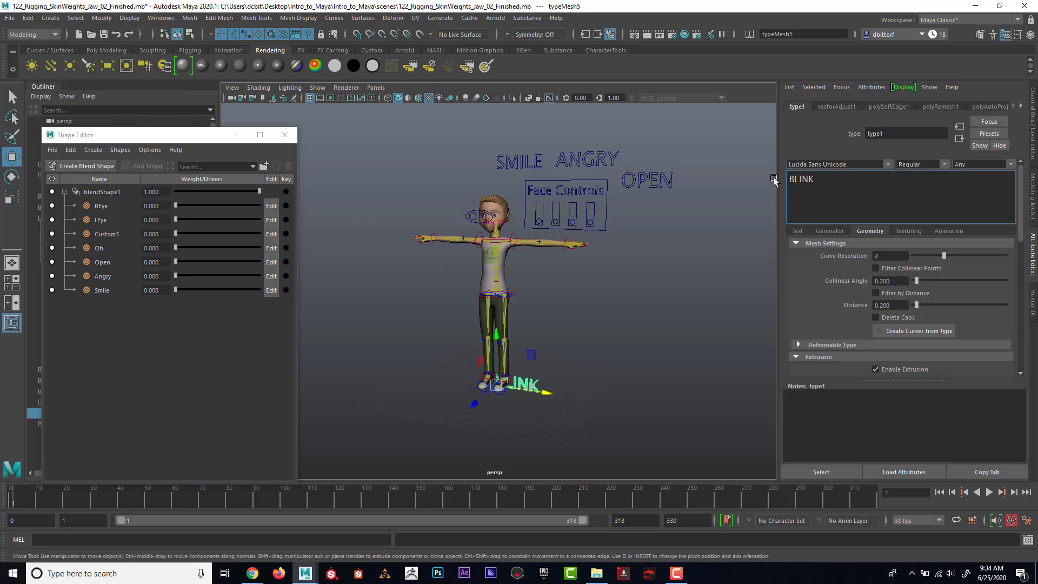
left_click(908, 331)
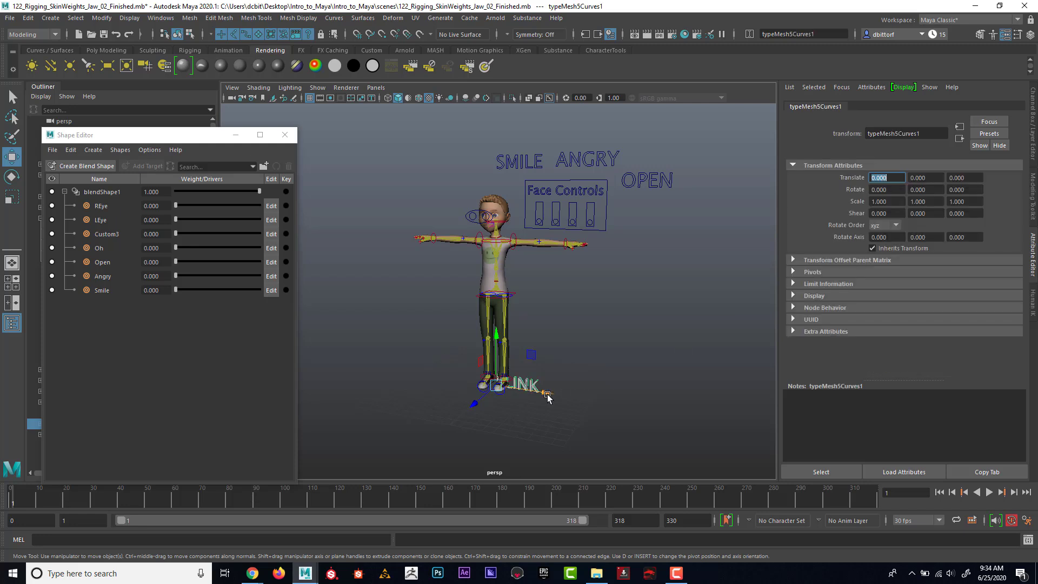
- Move the BLINK curves below OPEN, to about X 125.6 and Y 168.9, and delete the original BLINK type mesh
left_click_drag(549, 395, 676, 401)
left_click_drag(624, 350, 666, 160)
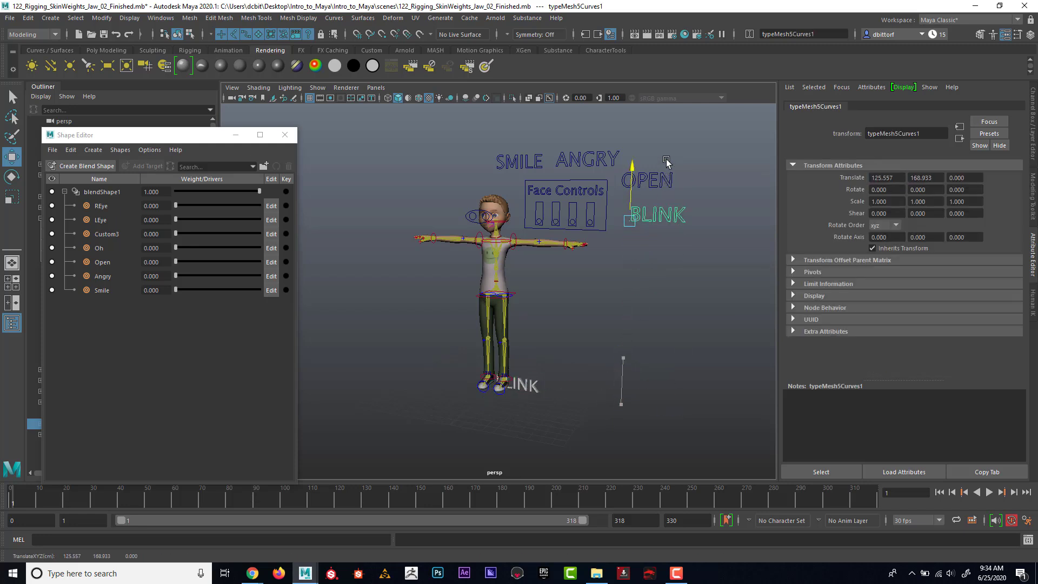
left_click(530, 382)
key("Delete")
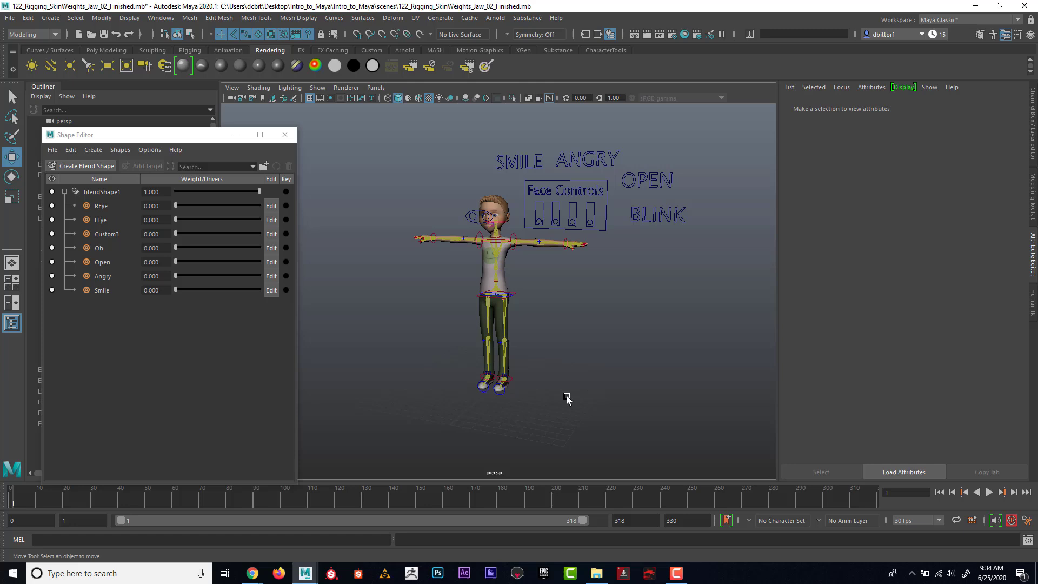
- Select the parent group of the SMILE letter curves, followed by the parent group of the ANGRY letter curves
scroll(552, 329, "up", 3)
middle_click_drag(627, 339, 605, 384, "alt")
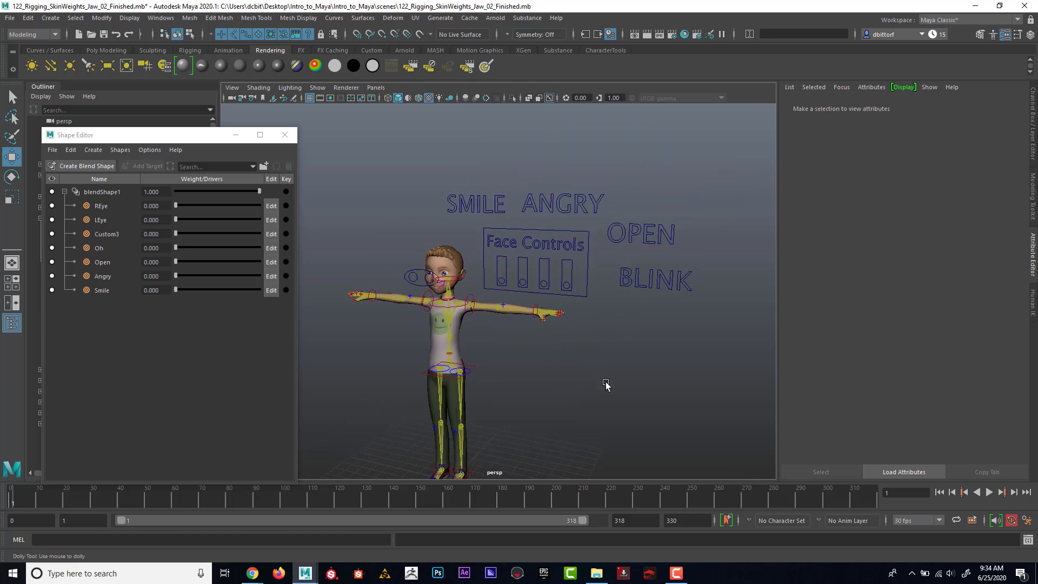
scroll(605, 385, "up", 3)
left_click(498, 173)
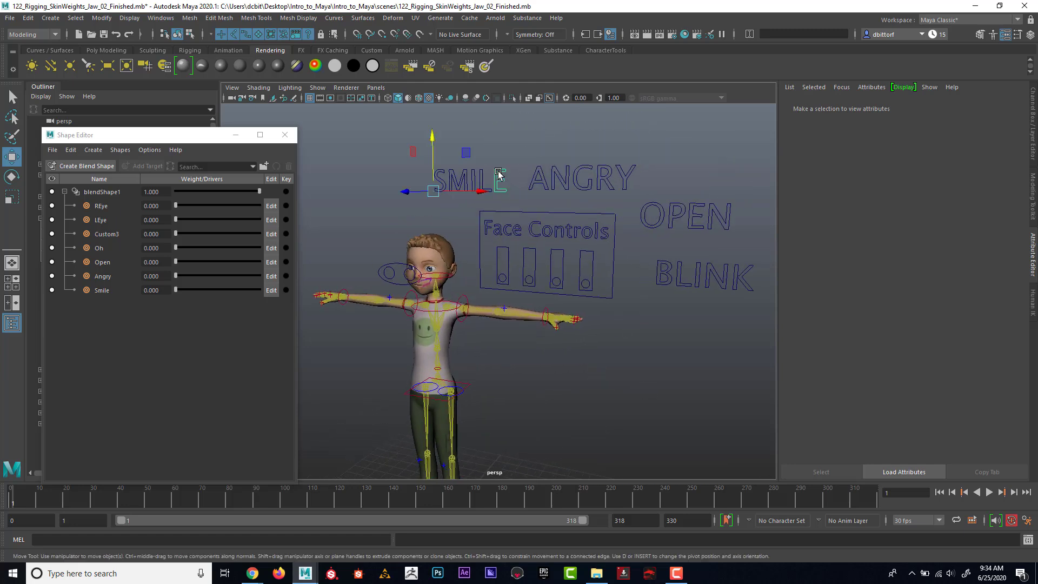
left_click_drag(412, 154, 513, 198)
left_click(421, 156)
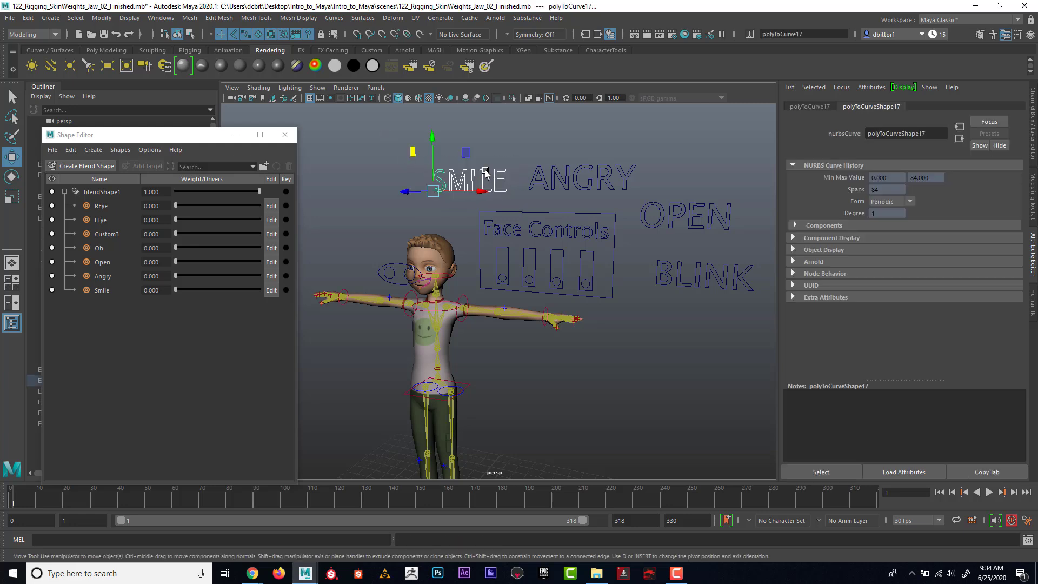
key("Up")
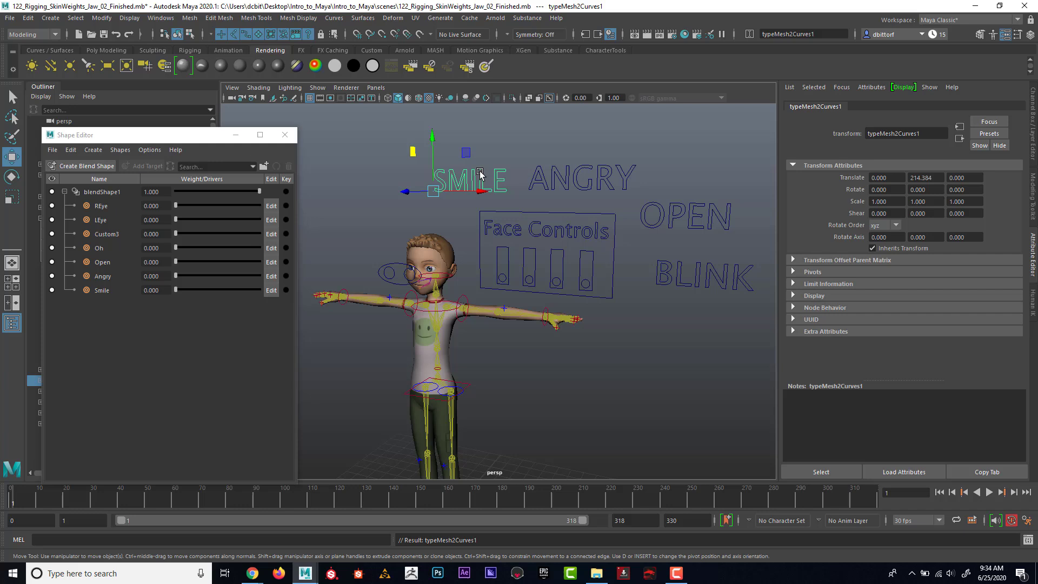
left_click(534, 171)
key("Up")
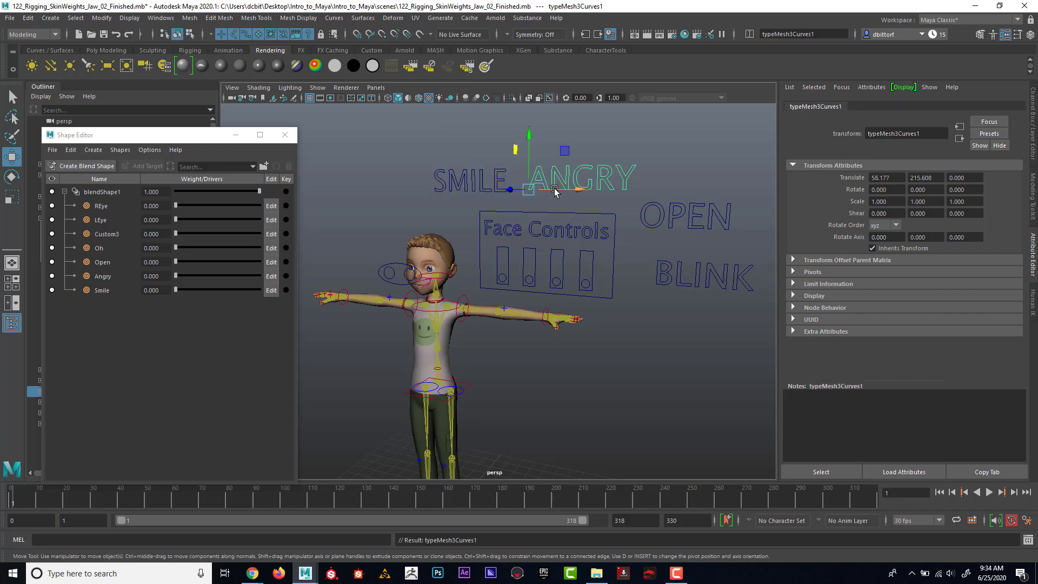
- Select the whole SMILE curve group and scale it uniformly to about 0.507
left_click(451, 171)
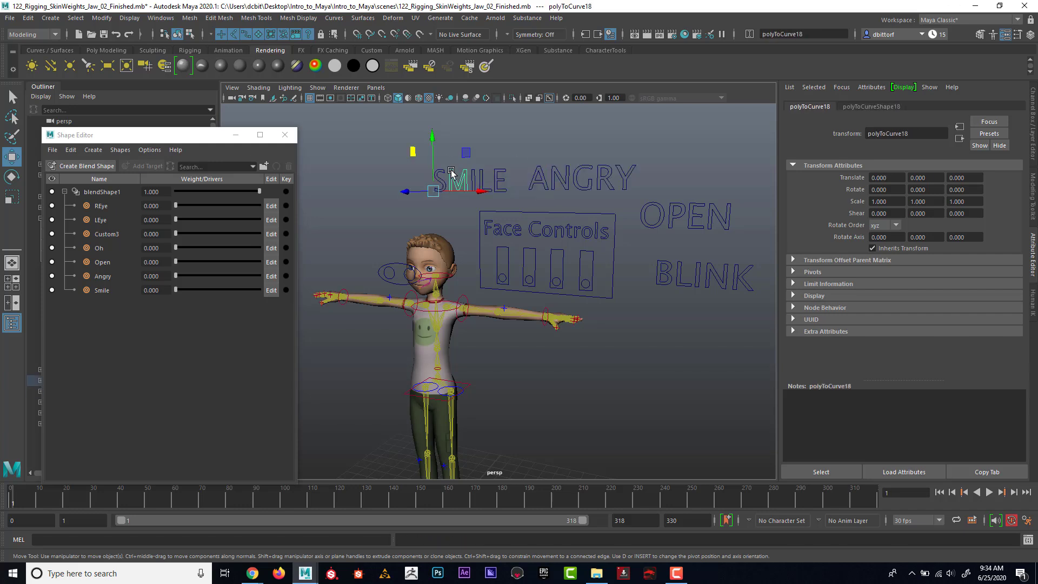
key("Up")
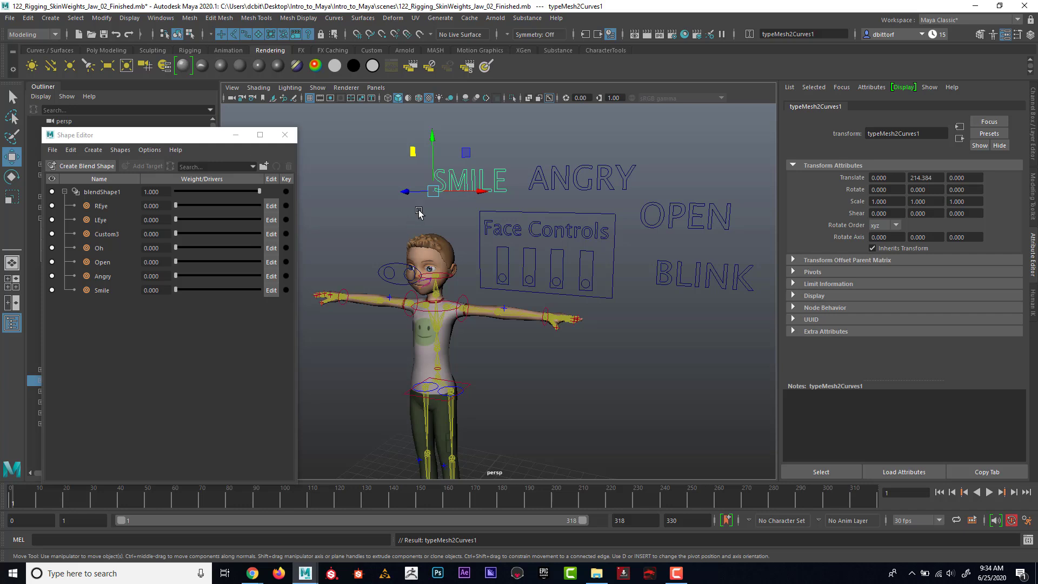
key("r")
left_click_drag(434, 192, 396, 200)
key("w")
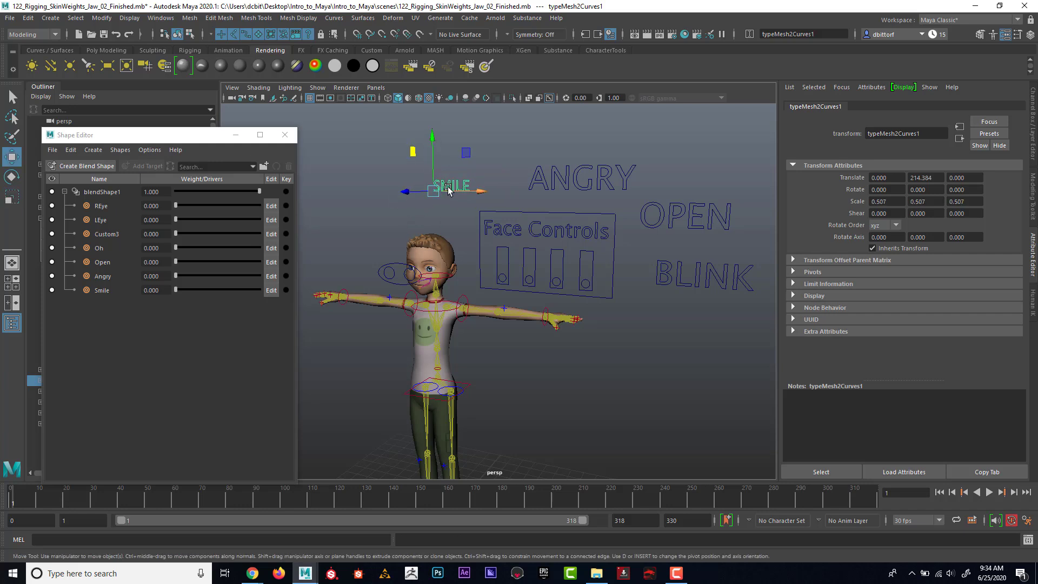
- Rotate the SMILE curve group to 90 degrees about Z so the label reads vertically
key("e")
left_click_drag(475, 163, 433, 111)
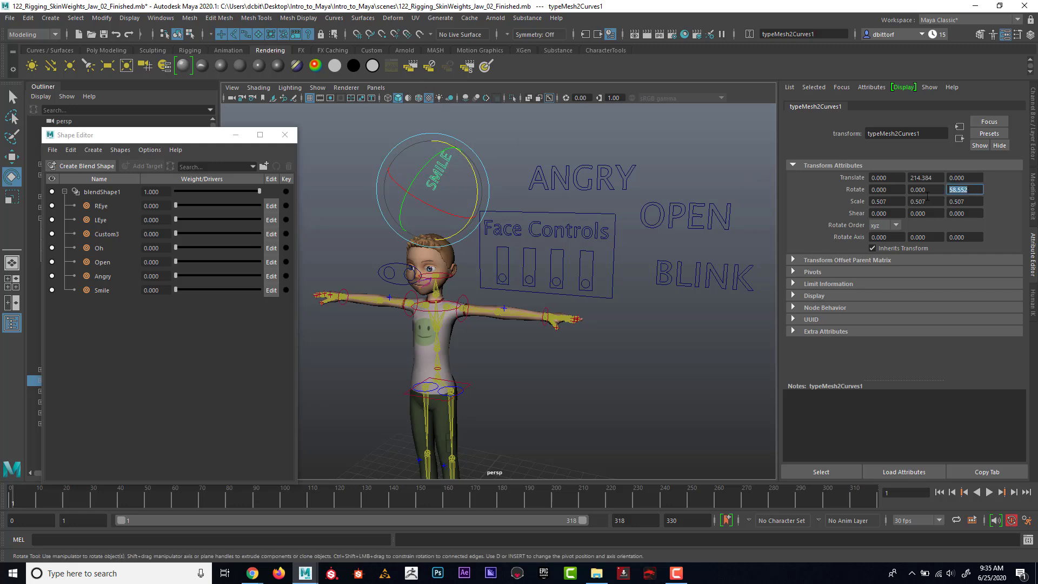
key("Return")
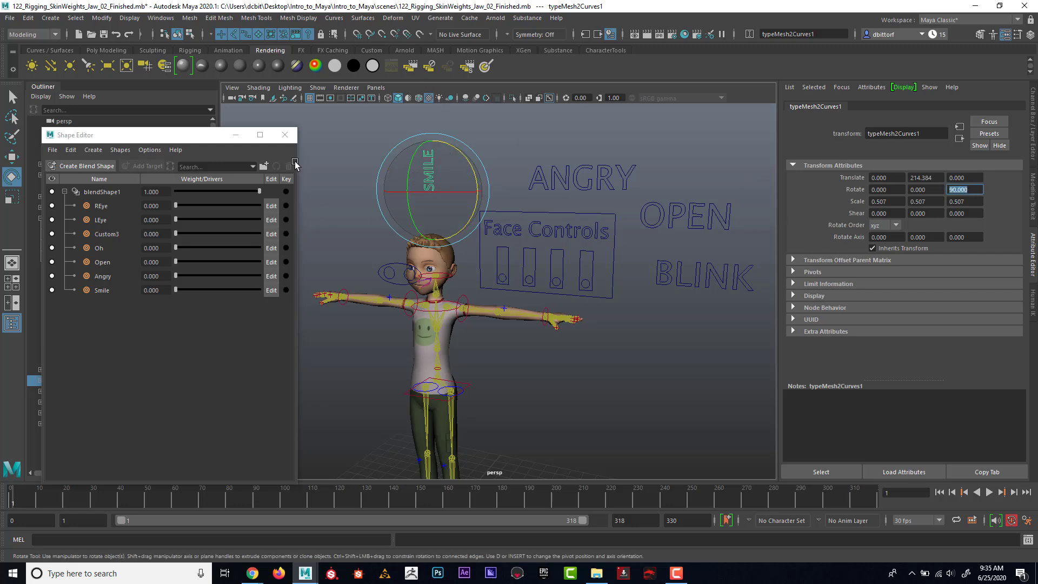
- In the front view, place the SMILE curve group beside the first slider at about X 37.6, Y 163.1 and scale it to about 0.351
left_click(376, 87)
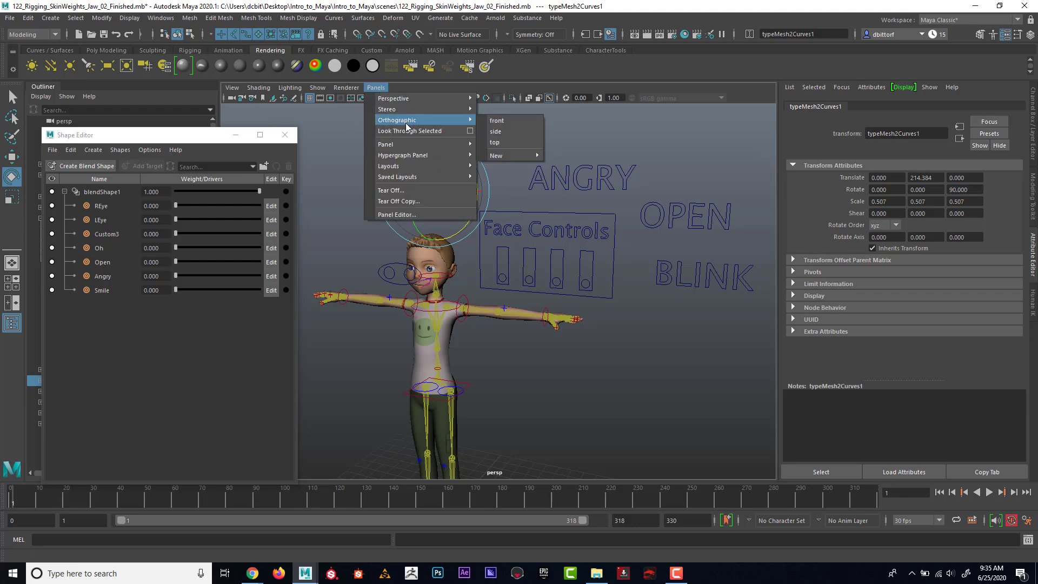
left_click(514, 120)
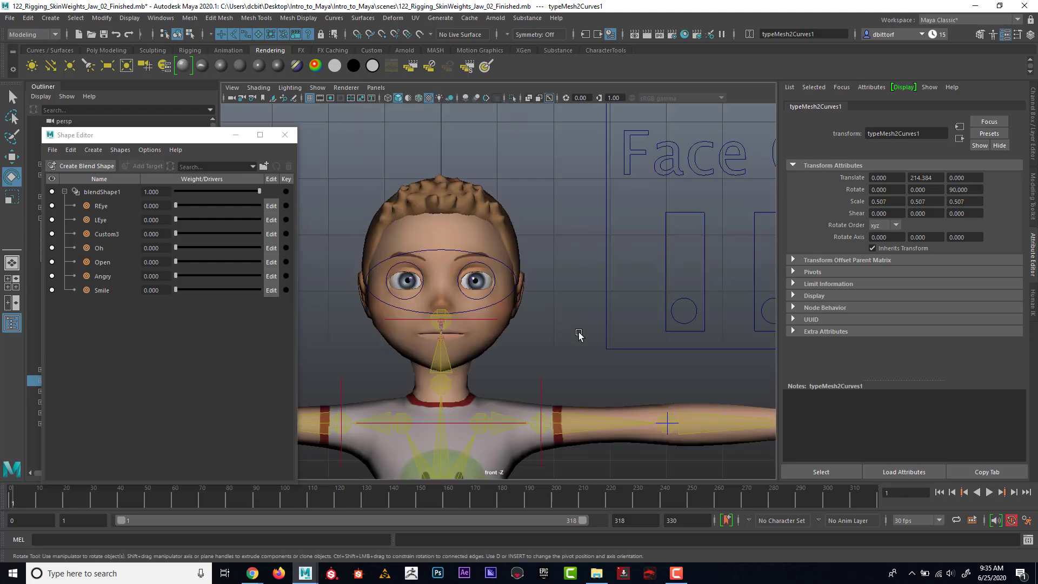
right_click_drag(641, 333, 519, 294, "alt")
middle_click_drag(514, 293, 452, 321, "alt")
left_click(11, 156)
left_click_drag(407, 201, 509, 339)
key("r")
key("w")
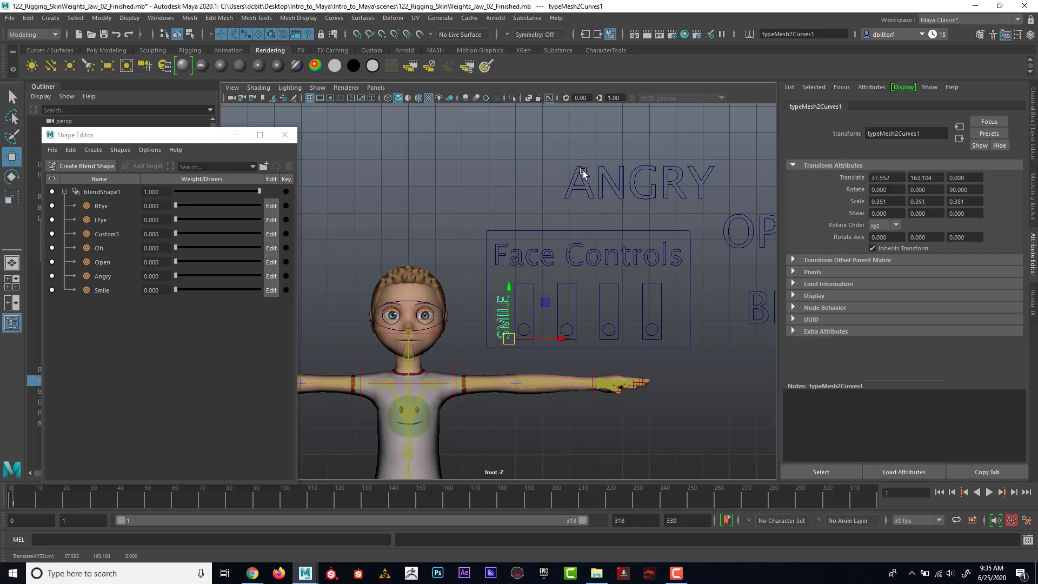
- Select the whole ANGRY curve group, scale it uniformly to about 0.49 and rotate it to 90 degrees about Z
left_click(583, 172)
key("Up")
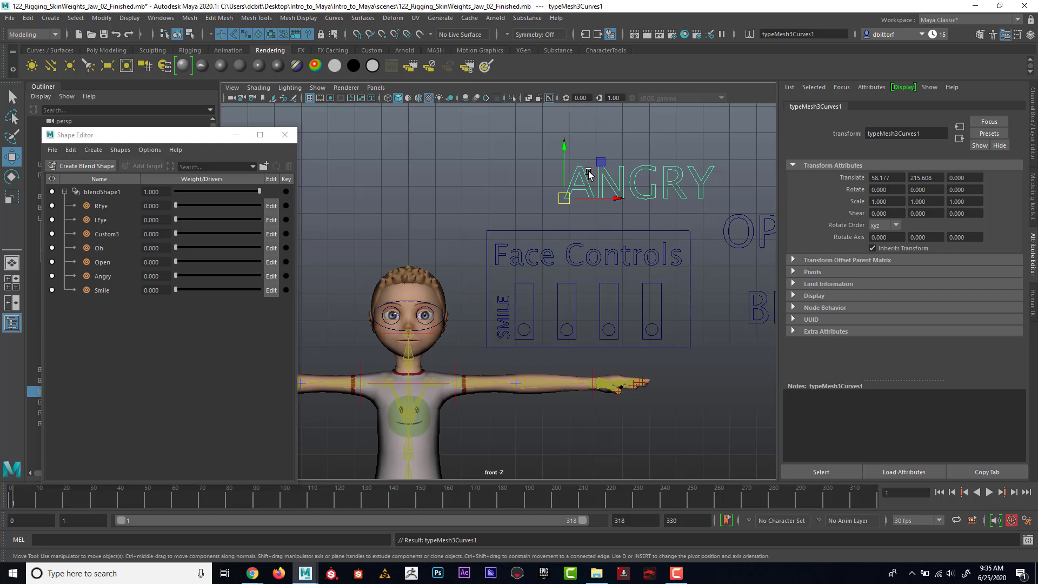
key("r")
left_click_drag(564, 199, 487, 202)
key("e")
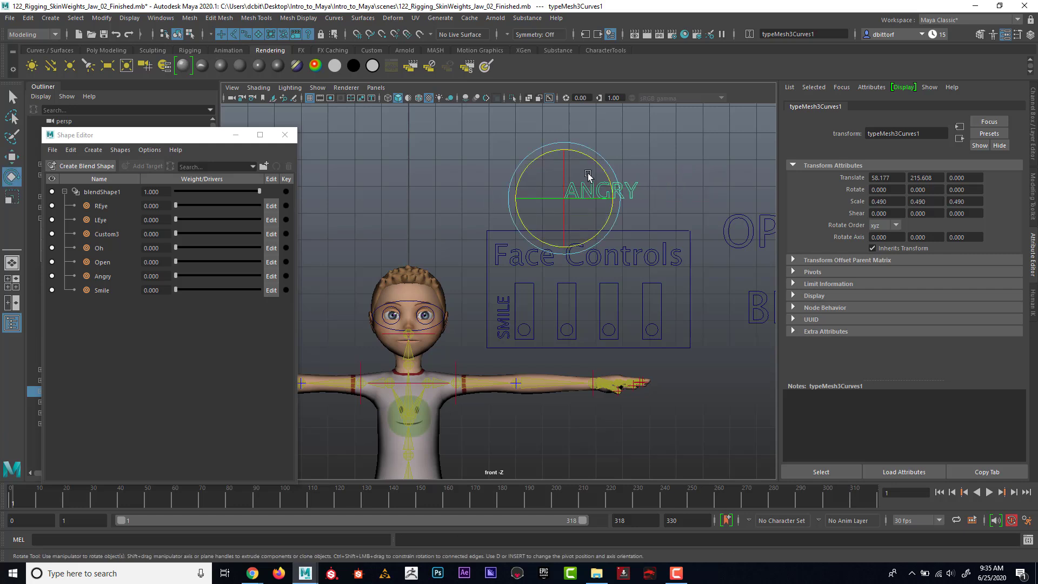
left_click_drag(588, 174, 884, 168)
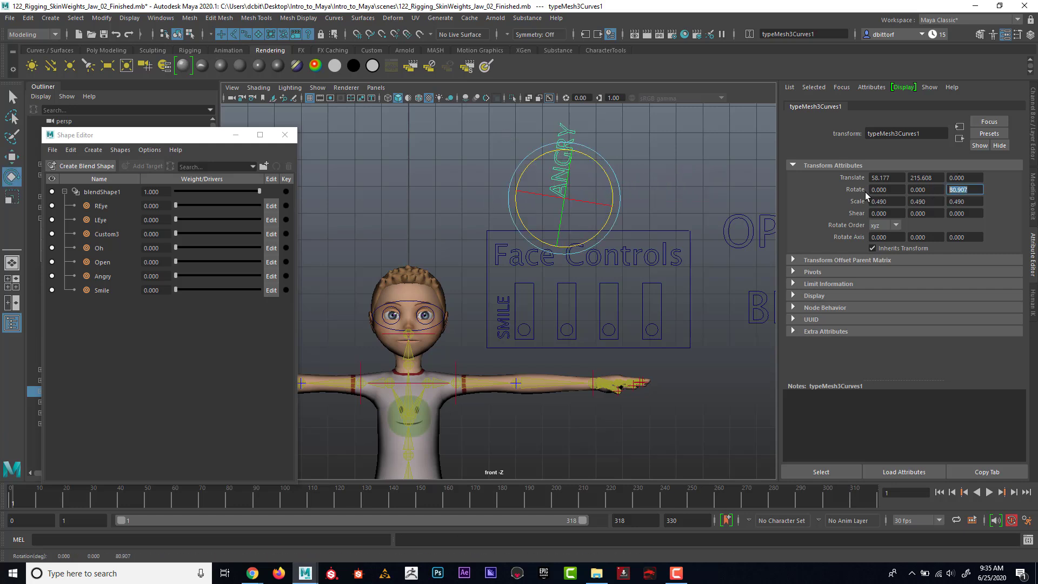
type("90")
key("Return")
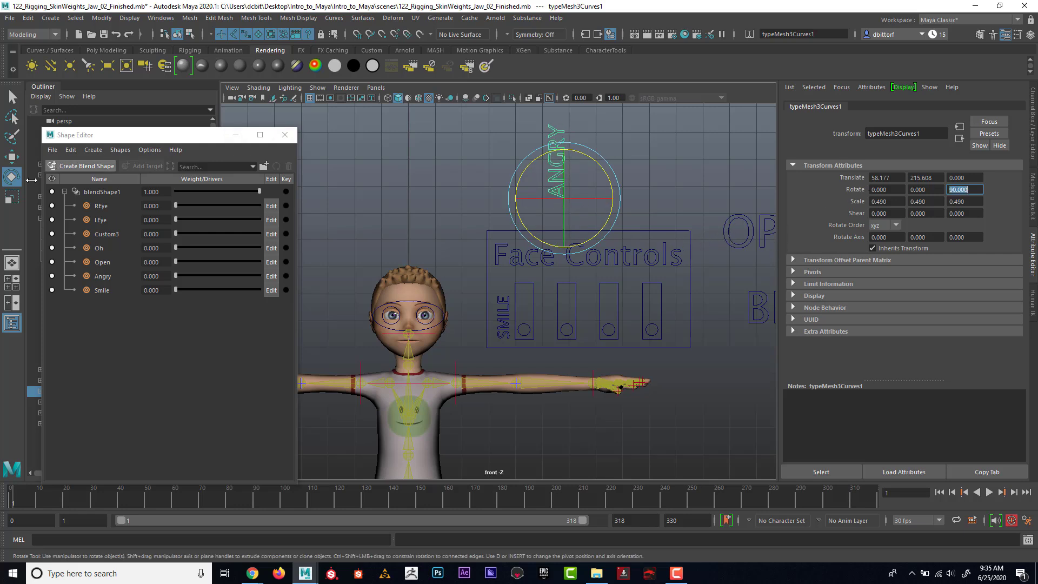
- Shrink the ANGRY curve group to about 0.335 and place it beside the second slider at about X 53.9, Y 163.1
key("r")
left_click_drag(561, 207, 552, 208)
key("w")
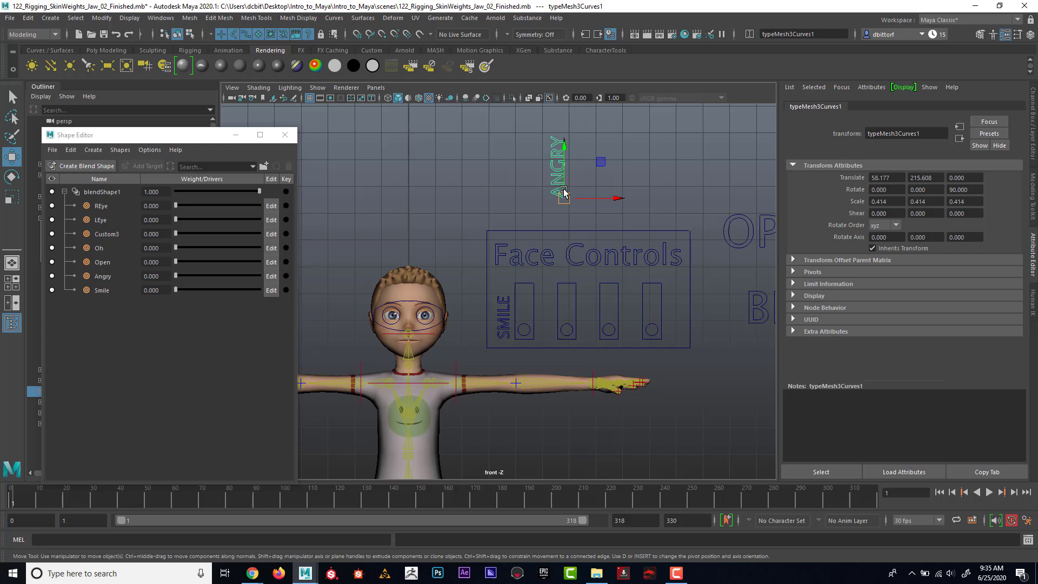
left_click_drag(564, 157, 565, 297)
key("r")
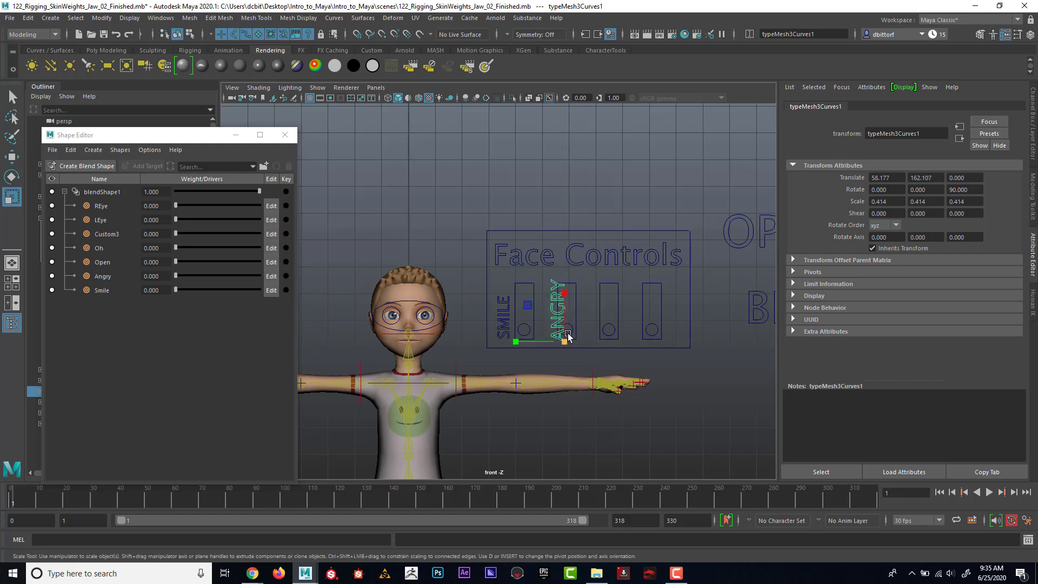
left_click_drag(564, 342, 547, 341)
key("w")
left_click_drag(557, 292, 557, 290)
- Select the whole OPEN curve group and scale it uniformly to about 0.367
middle_click_drag(667, 312, 582, 262, "alt")
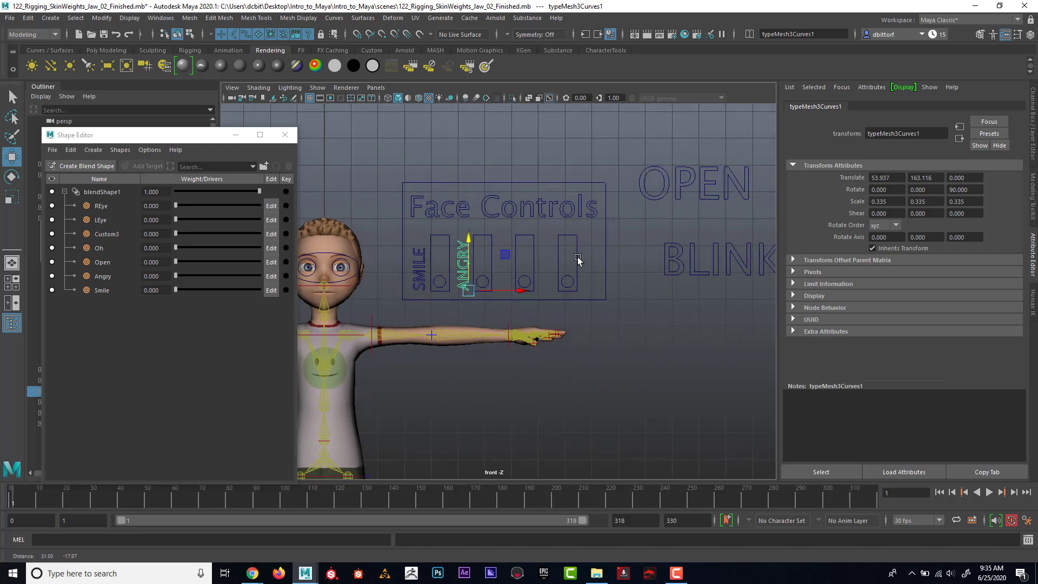
left_click(647, 178)
key("Up")
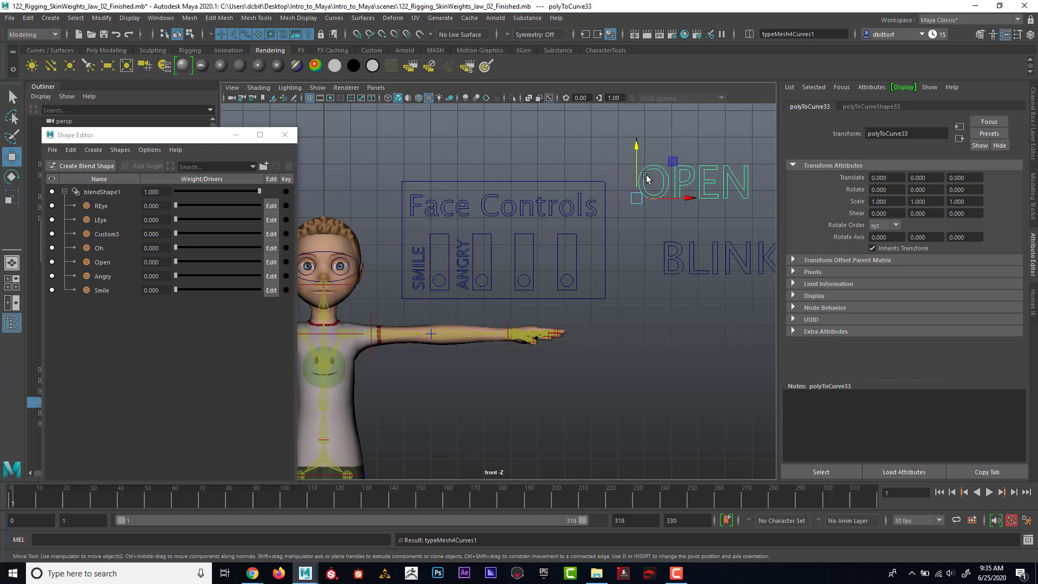
key("r")
middle_click_drag(646, 179, 632, 177)
- Rotate the OPEN curve group to 90 degrees about Z and move it beside the third slider at about X 70.2, Y 162.8
key("e")
left_click_drag(647, 152, 572, 185)
left_click_drag(973, 191, 906, 192)
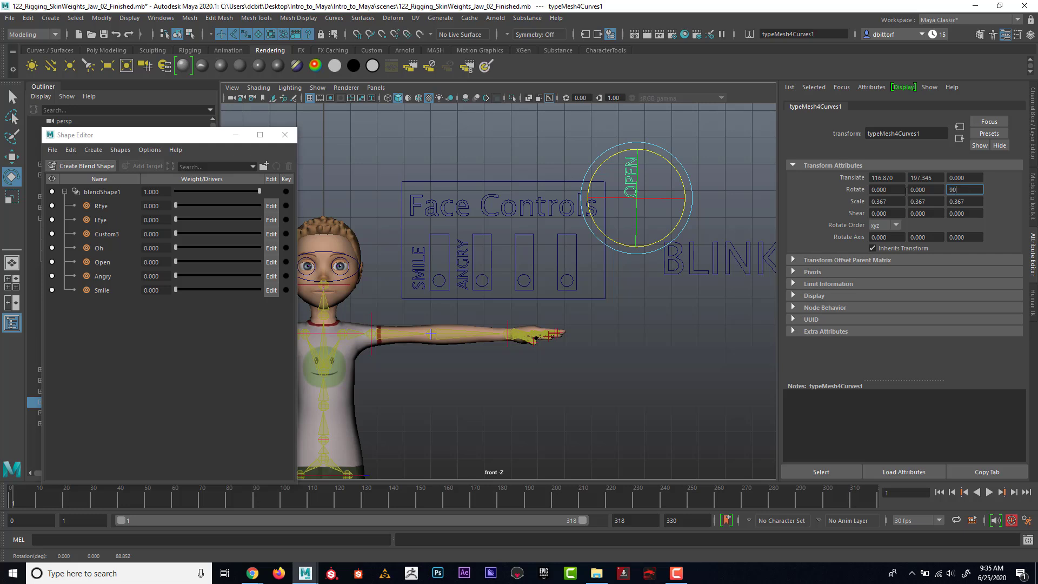
key("Return")
key("w")
left_click_drag(627, 201, 512, 290)
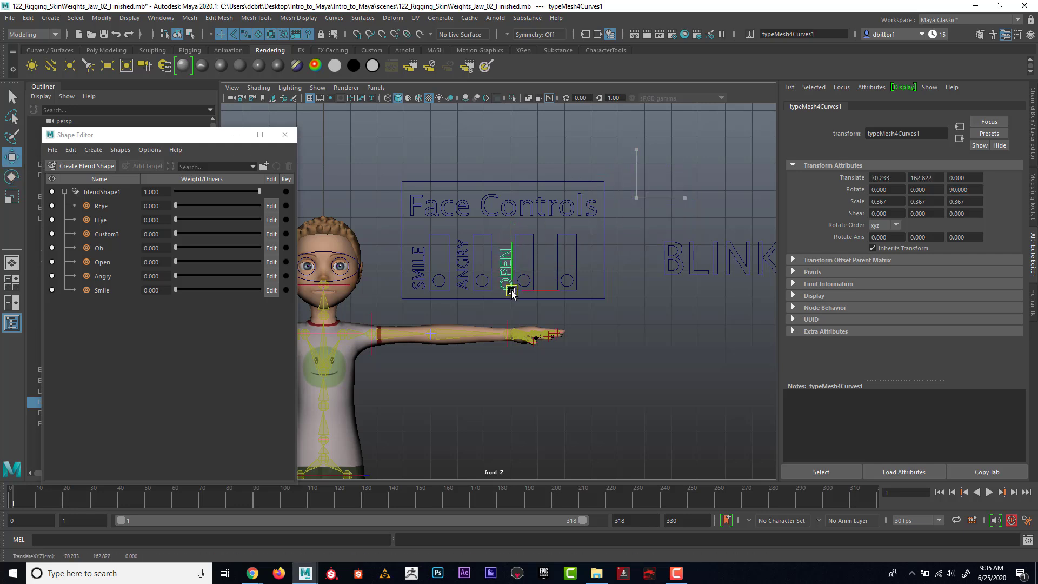
- Select the whole BLINK curve group and rotate it to 90 degrees about Z
left_click(682, 247)
key("Up")
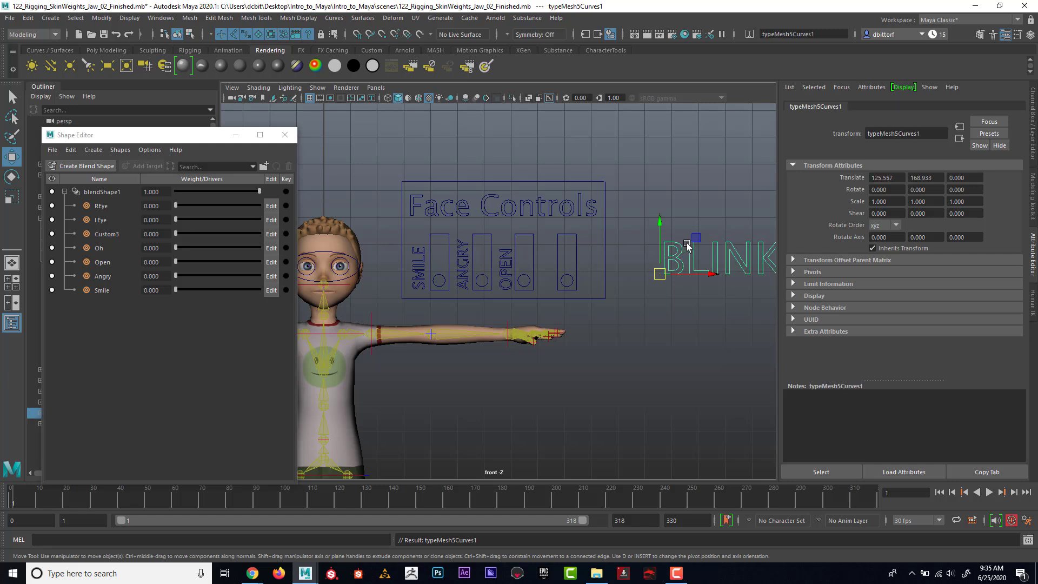
key("e")
left_click_drag(687, 227, 616, 243)
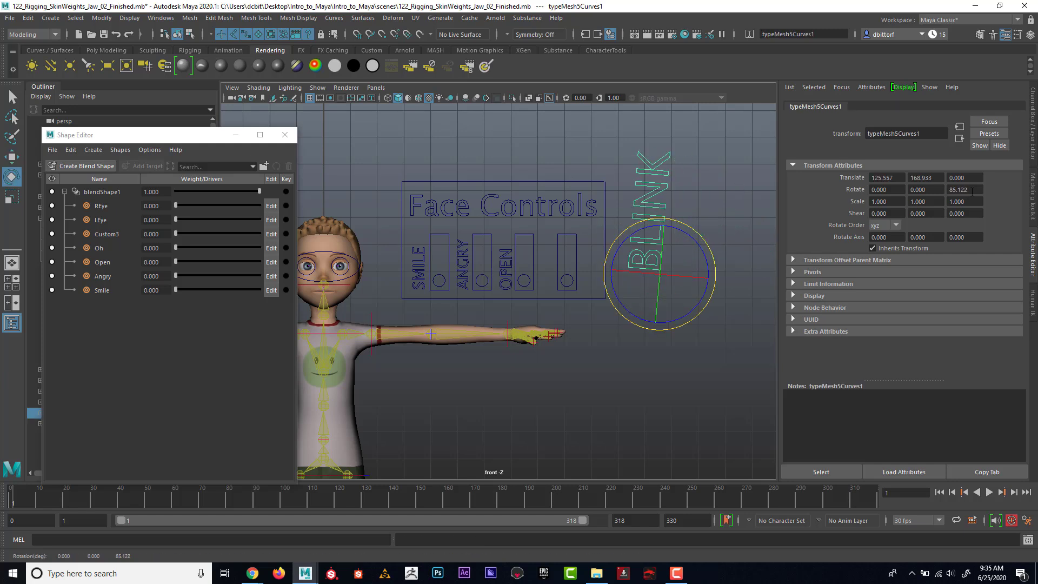
type("90")
key("Return")
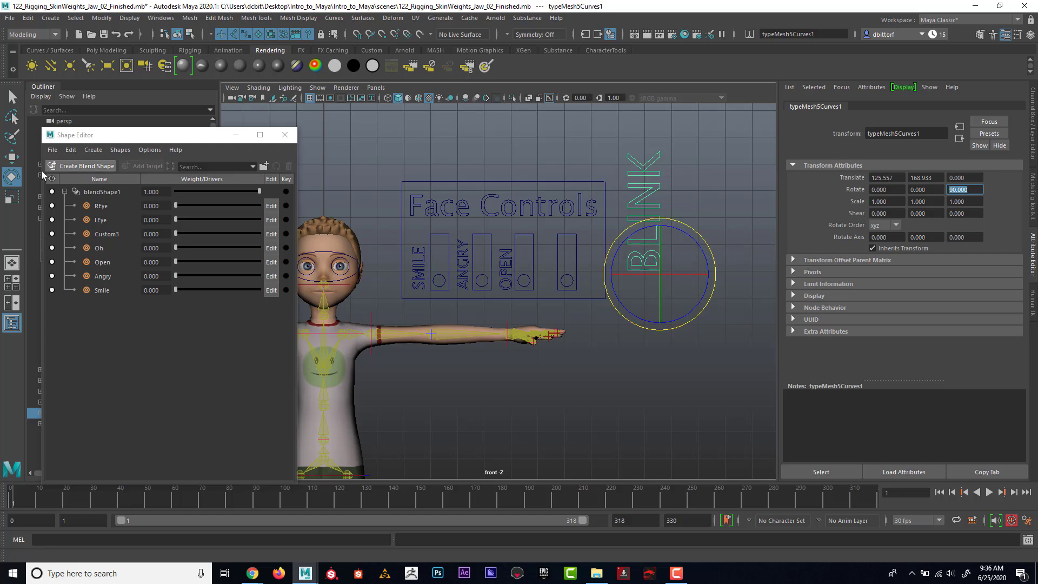
- Scale the BLINK curve group to about 0.366, move it beside the fourth slider at about X 86.2, Y 163.1, and deselect it
left_click(12, 196)
left_click_drag(659, 274, 576, 280)
key("w")
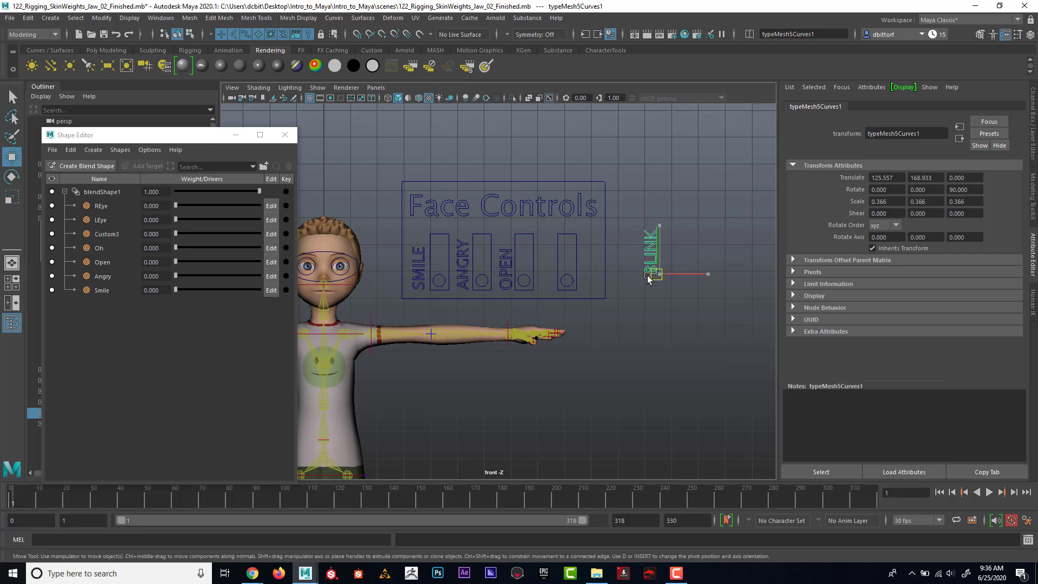
left_click_drag(659, 274, 552, 288)
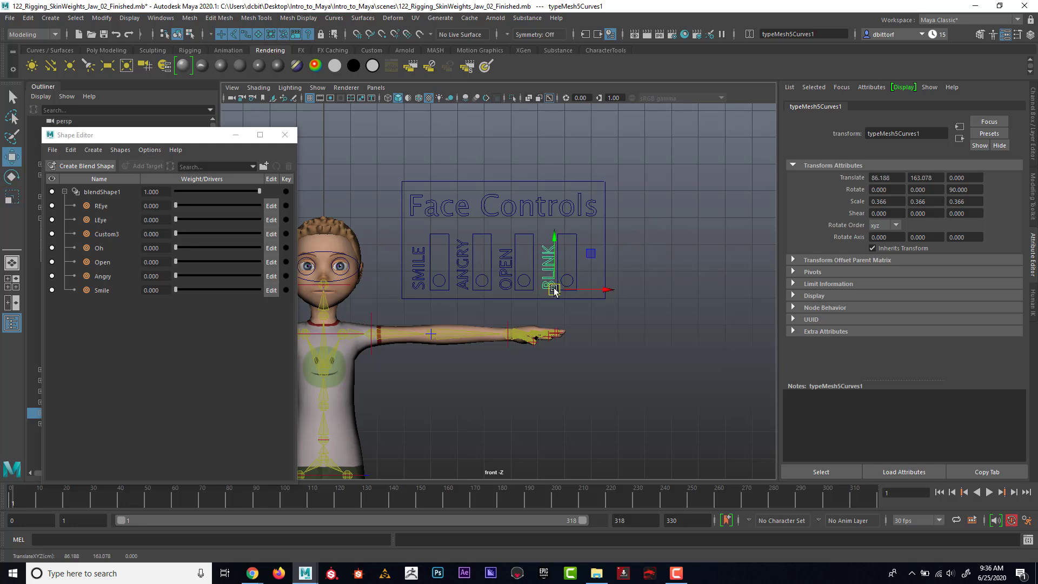
left_click(665, 251)
middle_click_drag(598, 314, 716, 316, "alt")
right_click_drag(644, 330, 720, 311, "alt")
middle_click_drag(720, 311, 647, 293, "alt")
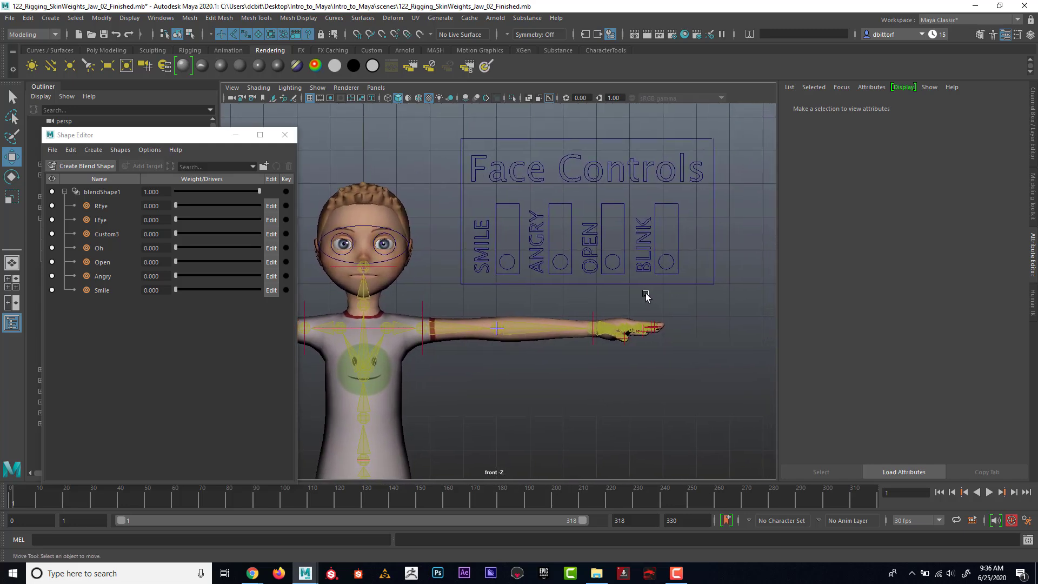
right_click_drag(647, 293, 660, 290, "alt")
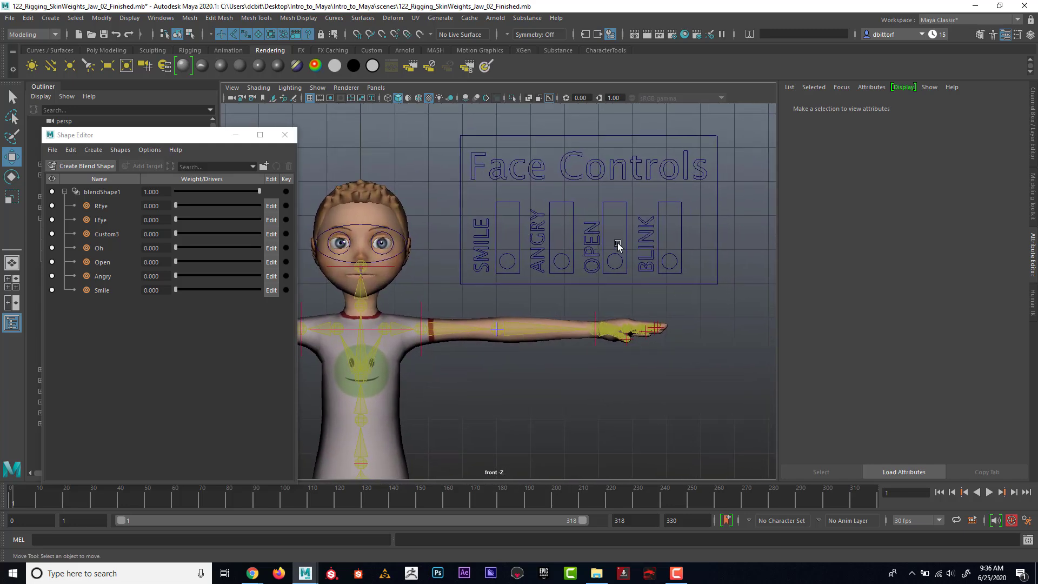
middle_click_drag(622, 266, 633, 257, "alt")
right_click_drag(633, 257, 612, 247, "alt")
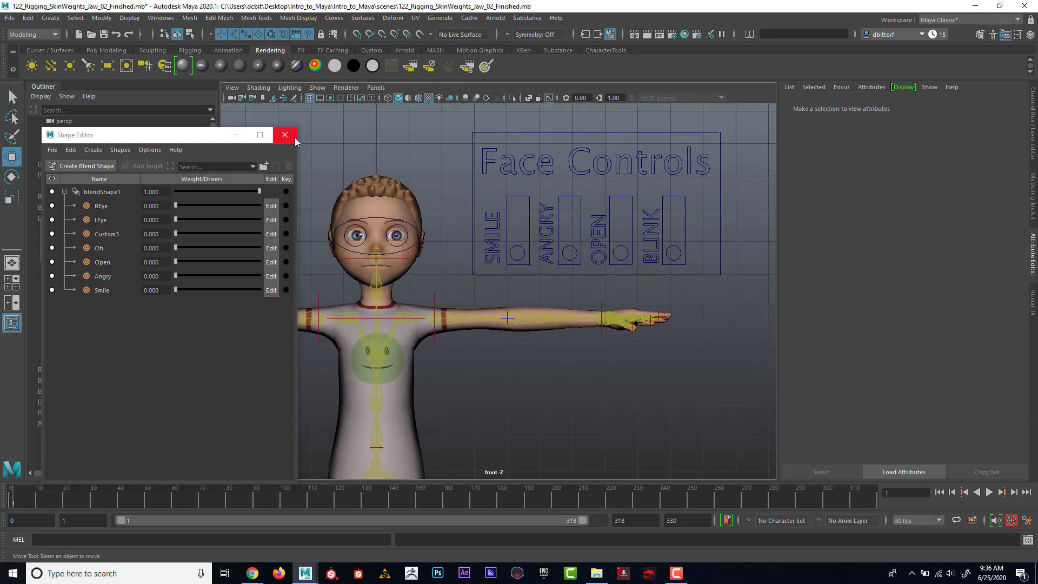
- Close the Shape Editor and switch to the perspective view, framing the character together with the Face Controls panel
left_click(295, 141)
key("space")
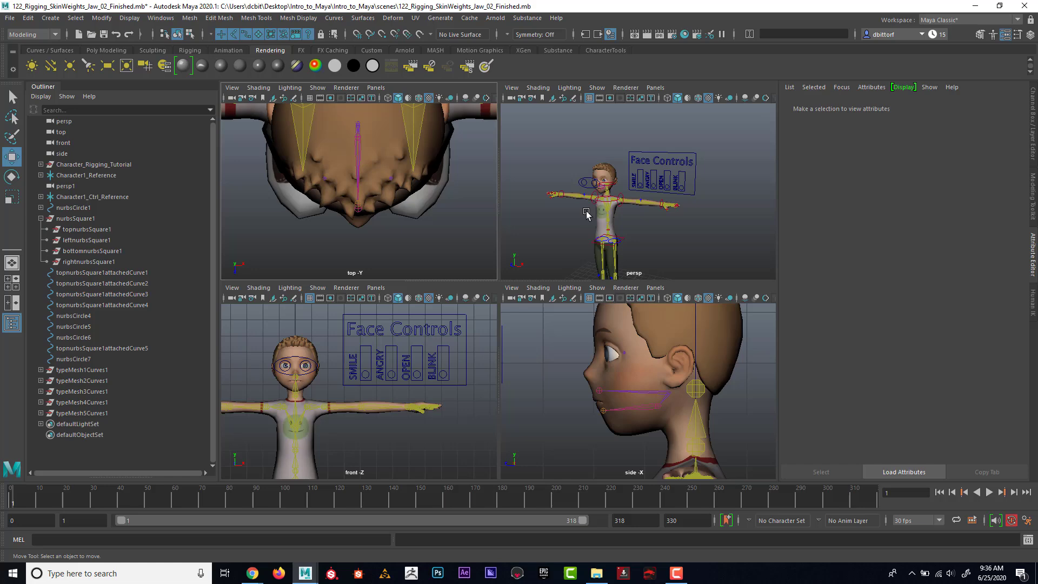
key("space")
left_click_drag(643, 204, 549, 241, "alt")
scroll(579, 246, "down", 1)
scroll(579, 246, "up", 4)
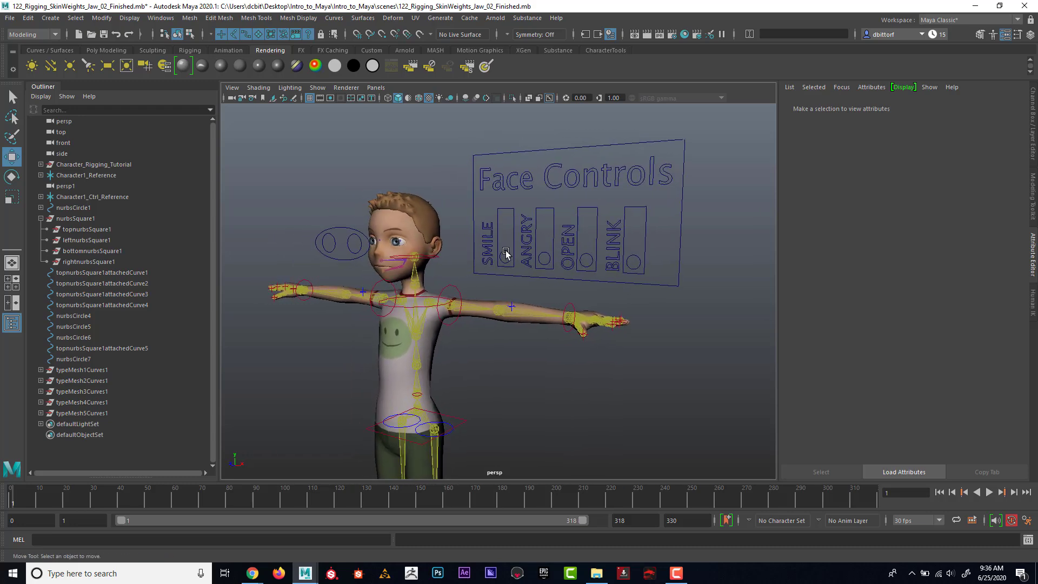
left_click_drag(506, 245, 535, 251, "alt")
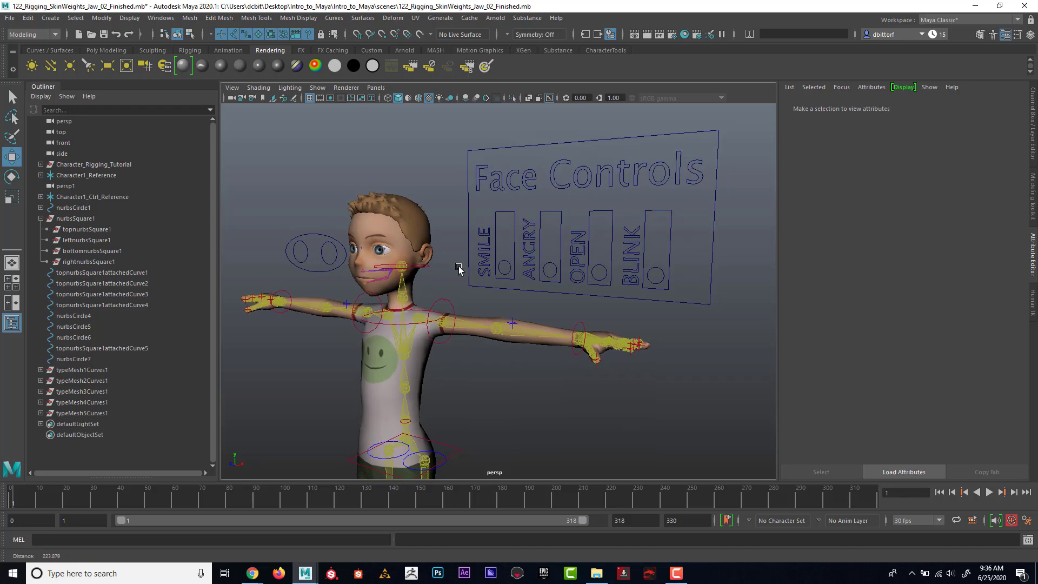